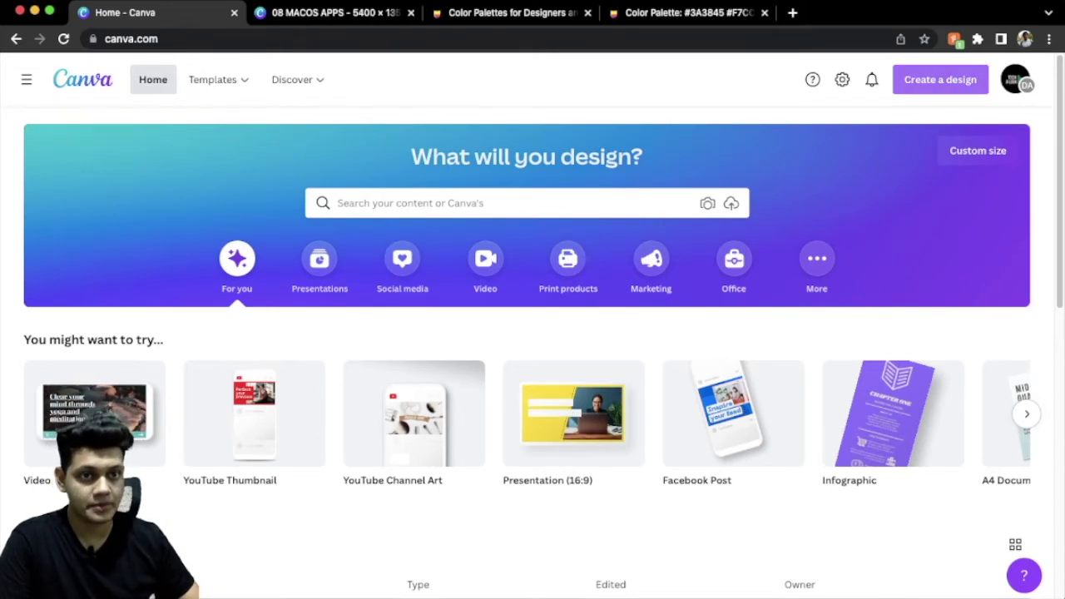
Step: Open the custom width and height panel for a new Canva design
left_click(940, 79)
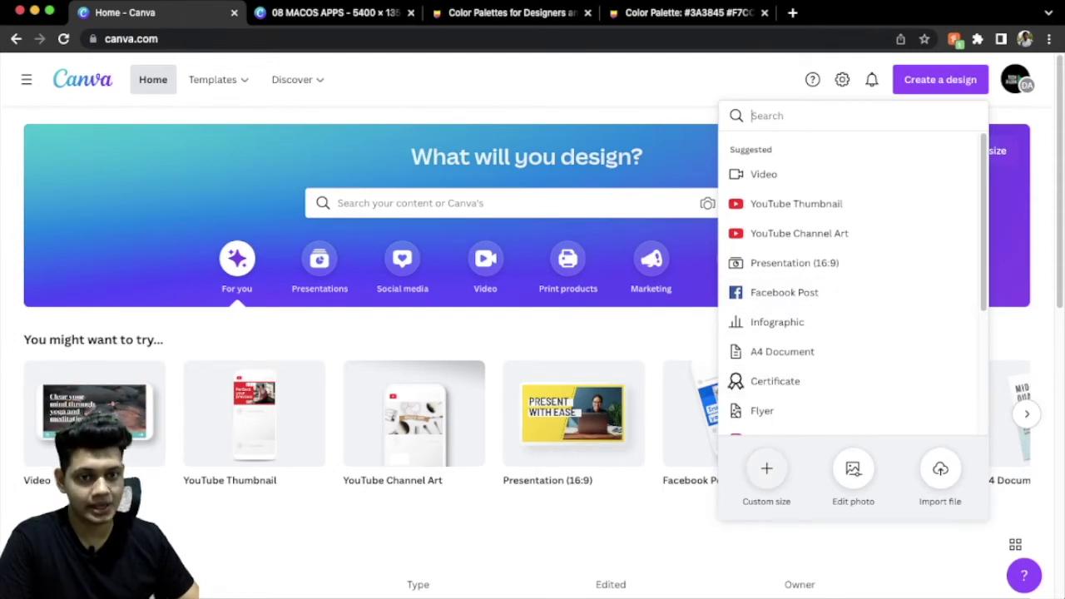
left_click(767, 468)
type("108")
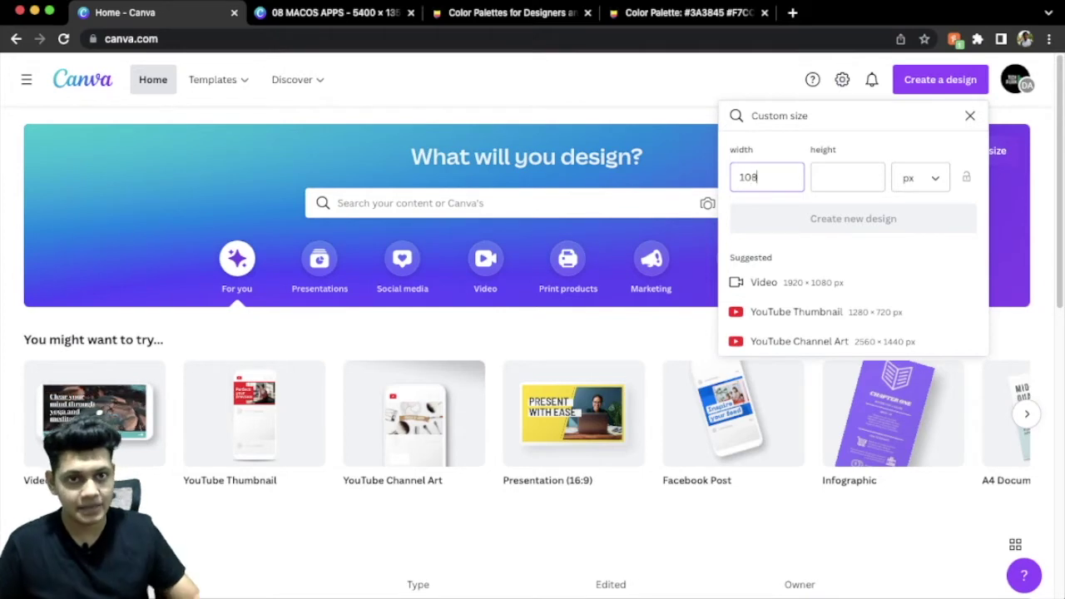
Step: Create a blank 5400 × 1350 px design, keeping pixels as the unit
type("0")
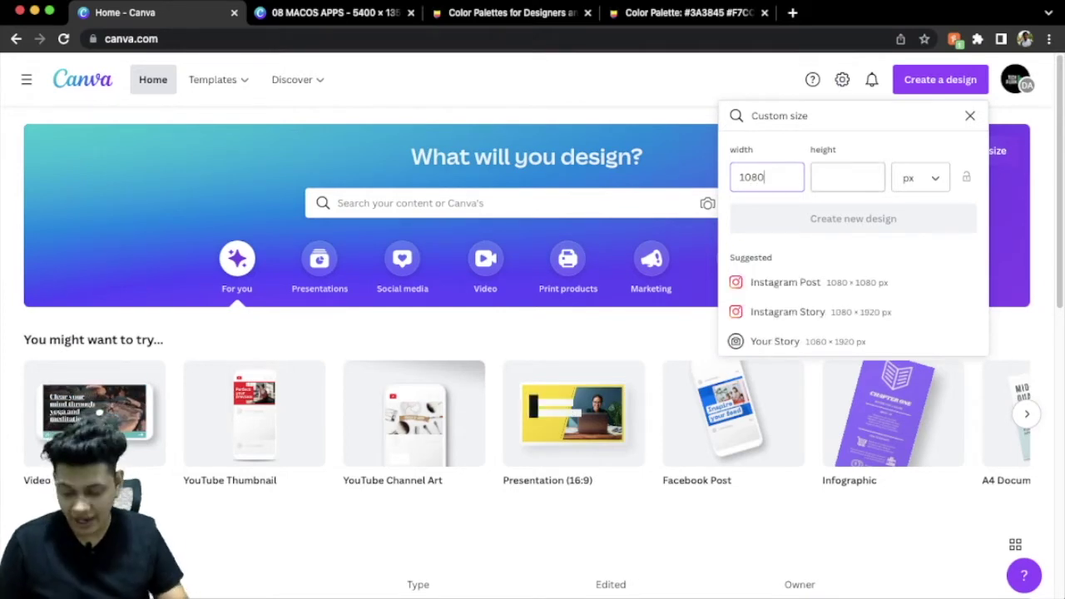
left_click(847, 177)
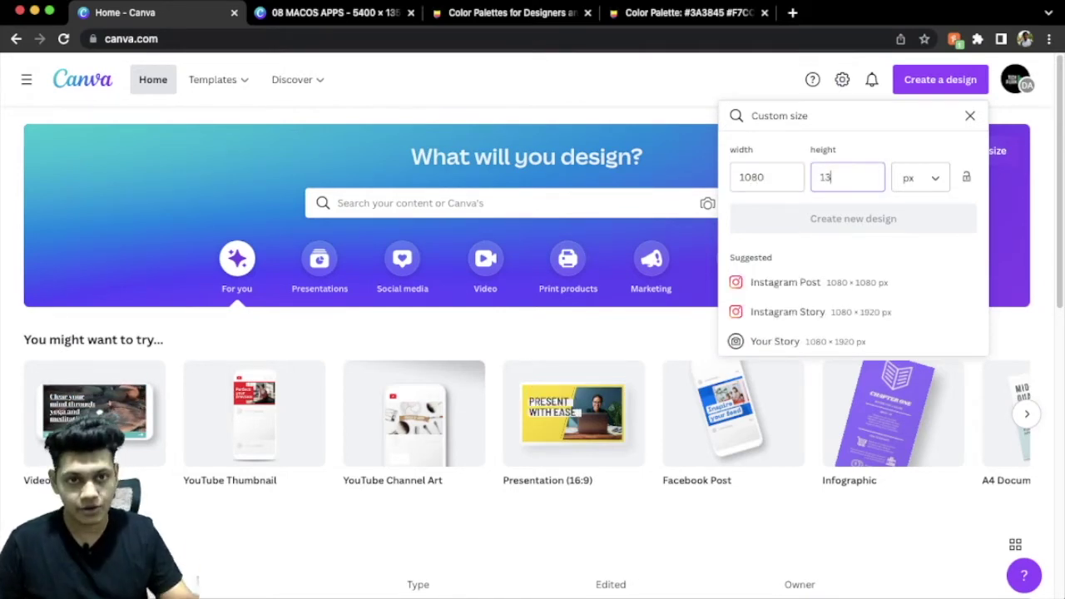
type("49")
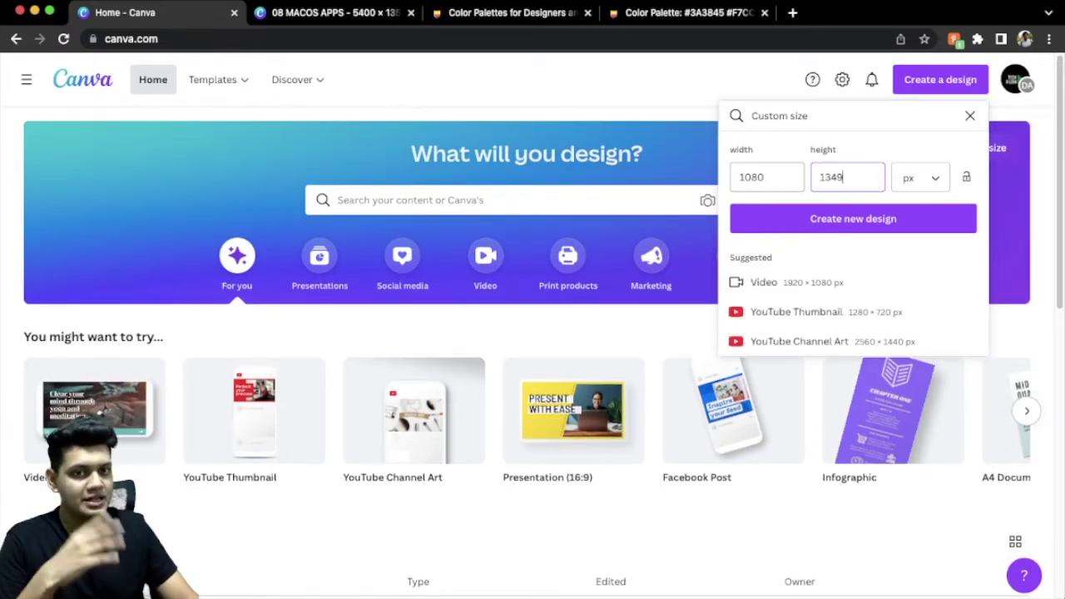
left_click(764, 177)
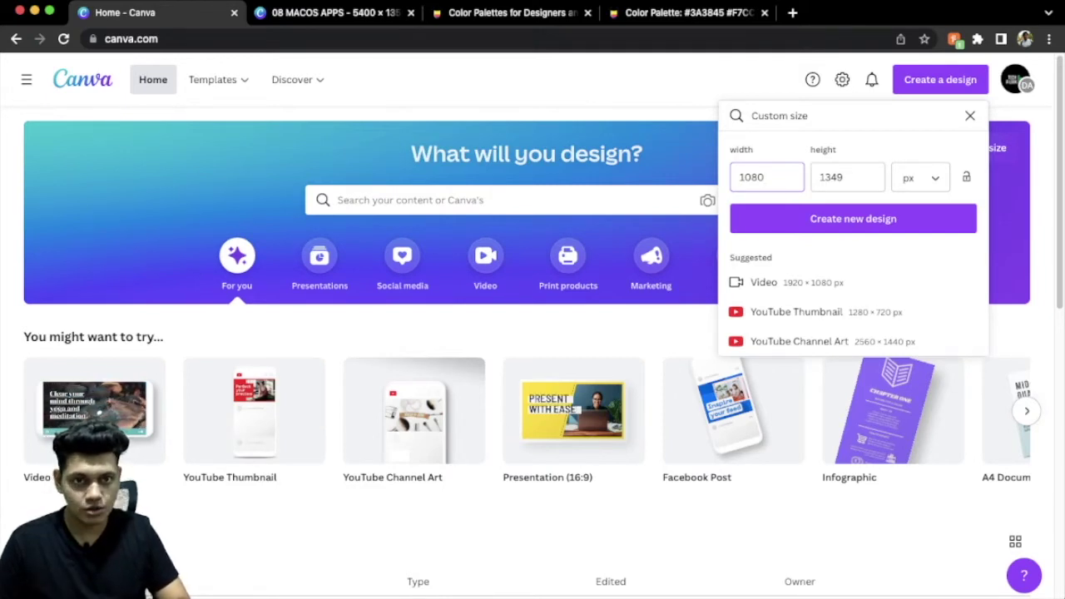
key("BackSpace")
key("BackSpace")
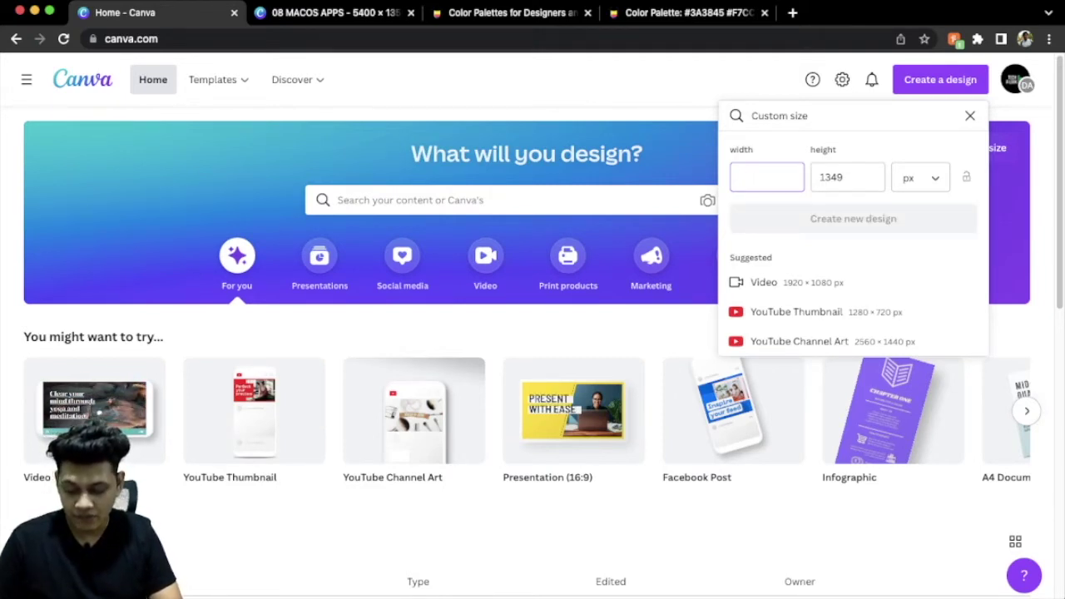
type("5400")
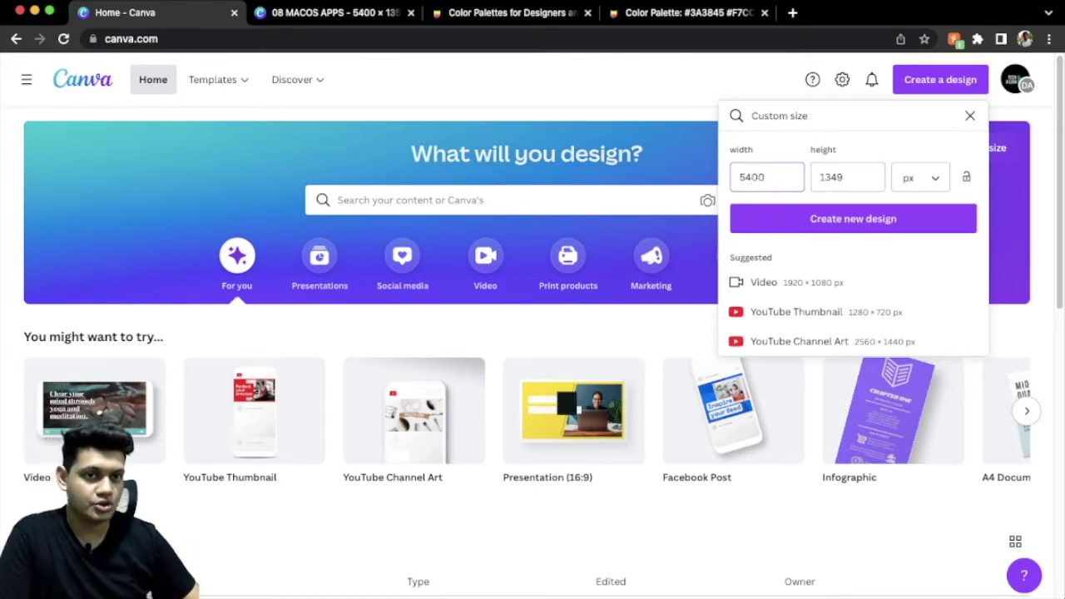
key("Tab")
type("1350")
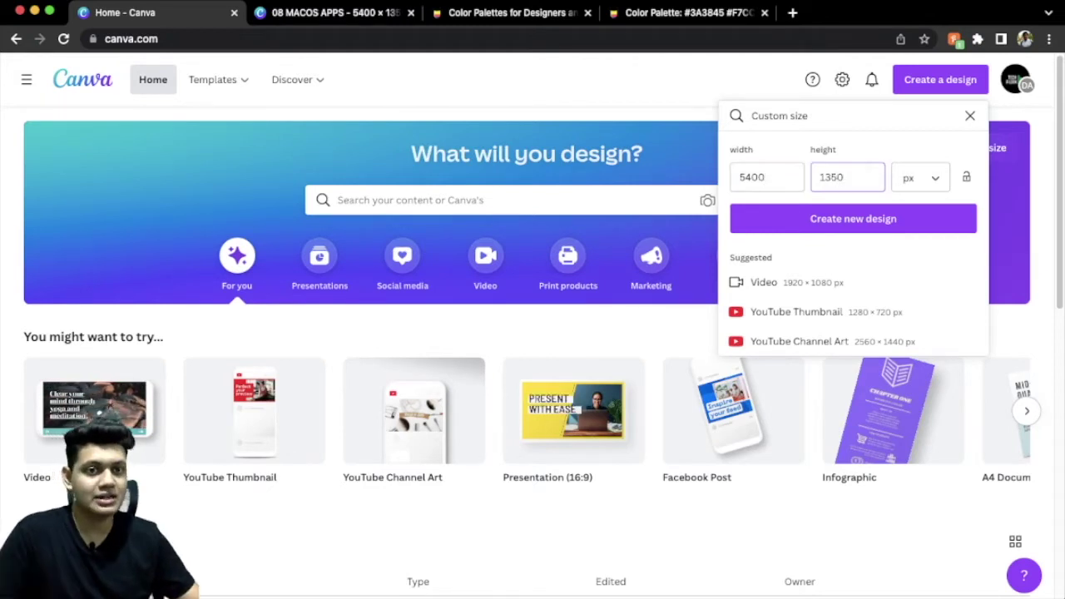
key("Tab")
key("space")
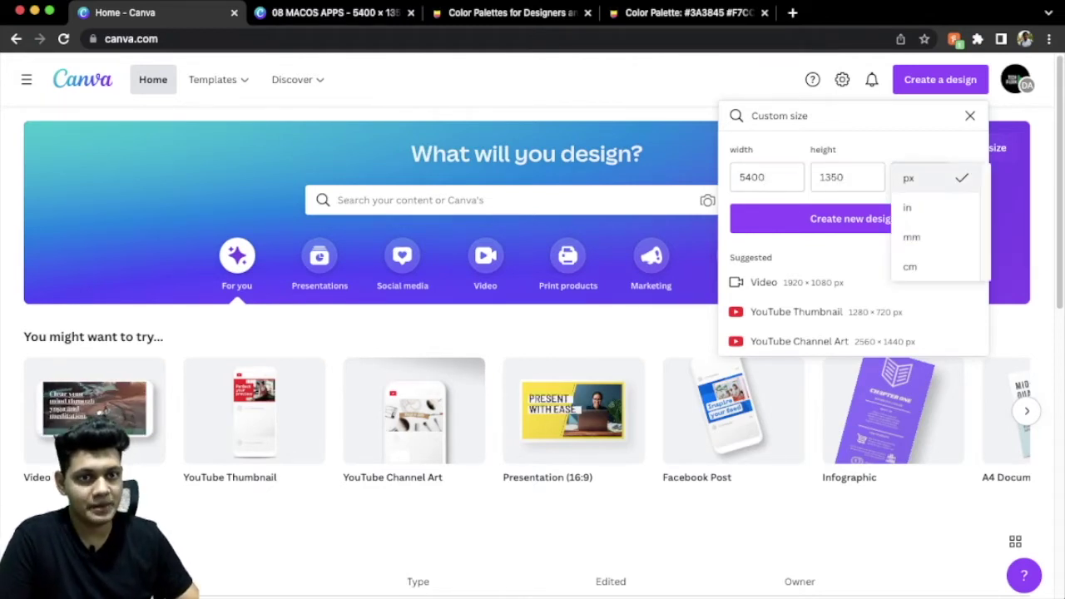
key("Return")
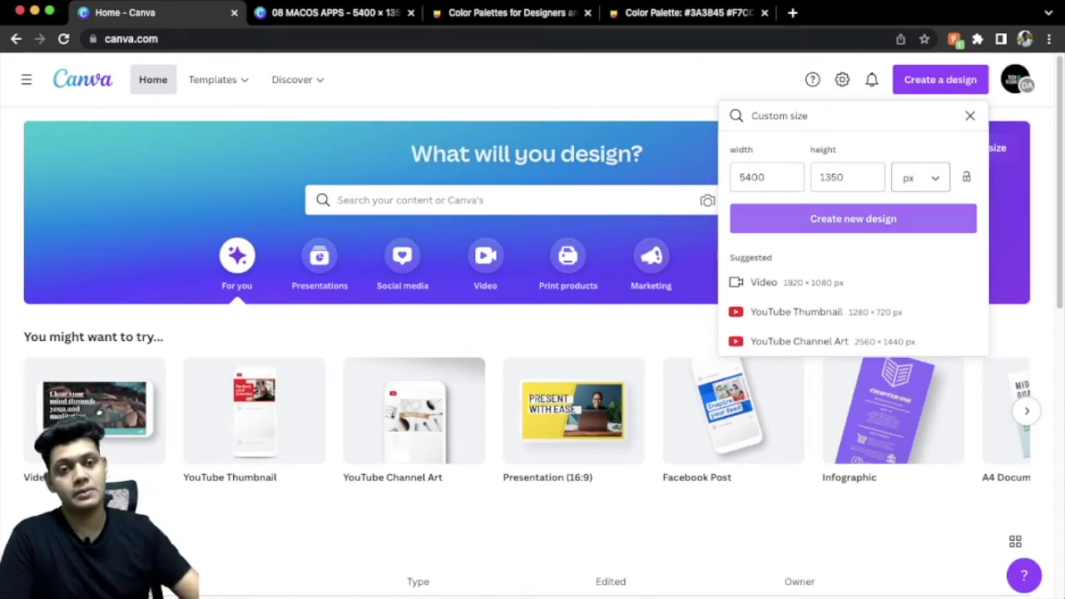
key("Return")
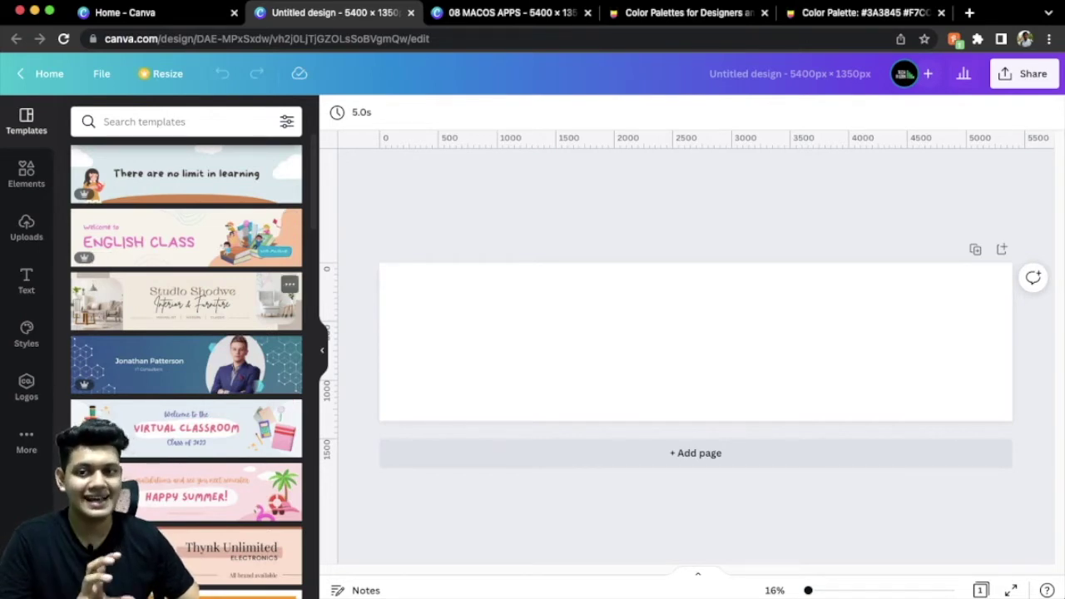
left_click(695, 341)
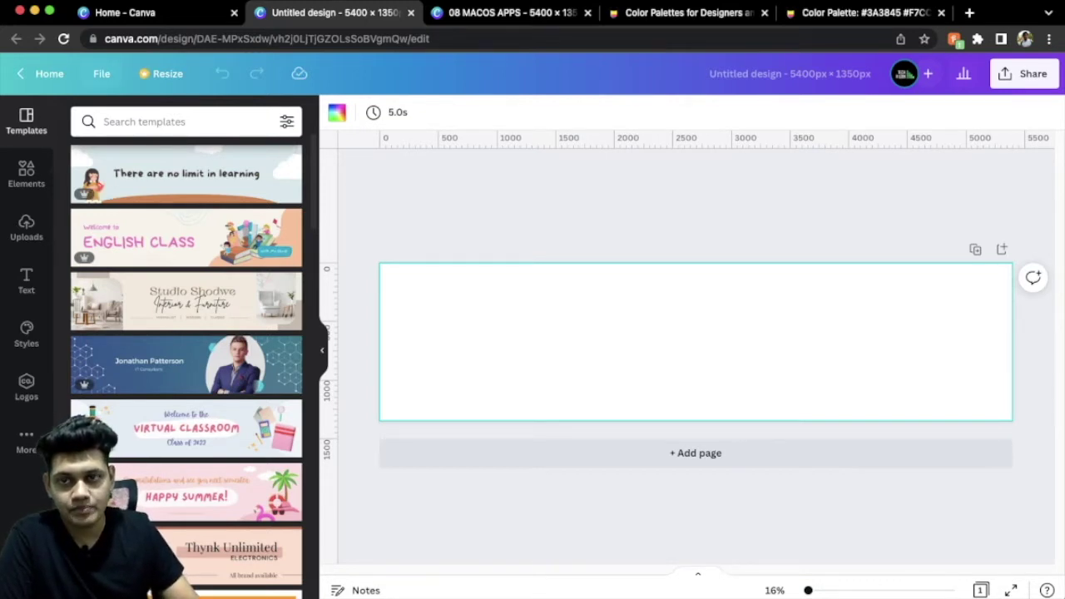
left_click(101, 73)
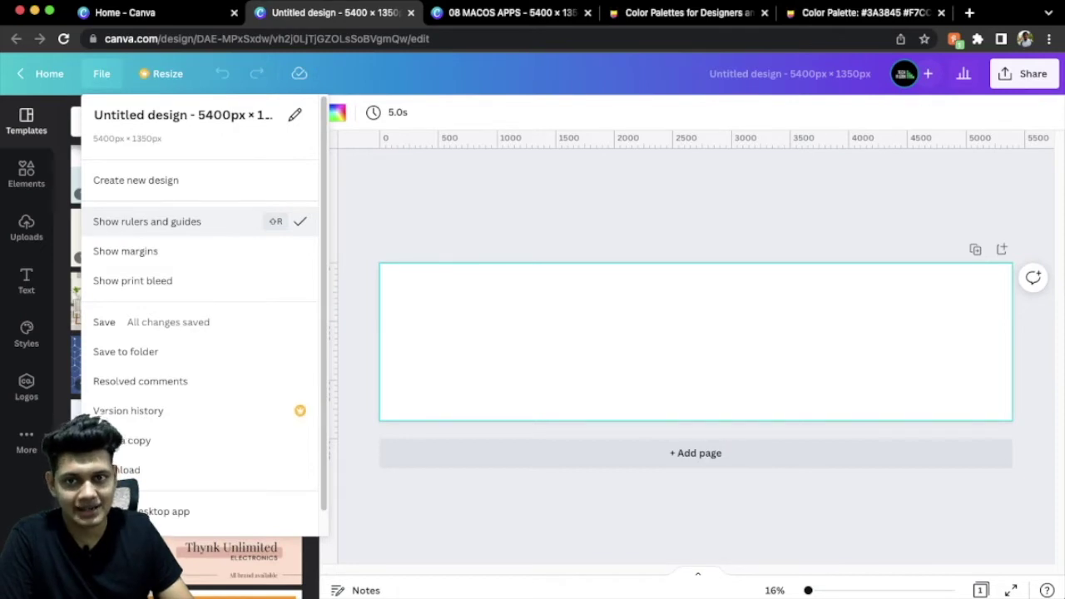
left_click(148, 222)
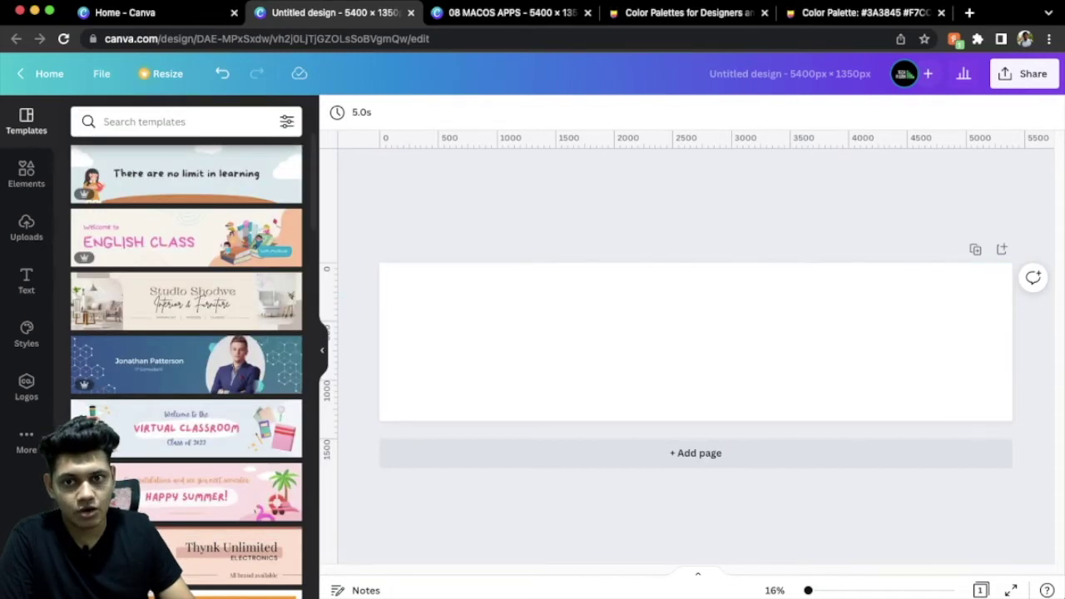
Step: Place vertical guides at 1080, 2160, 3240 and 4320 px across the wide design
left_click_drag(327, 341, 506, 341)
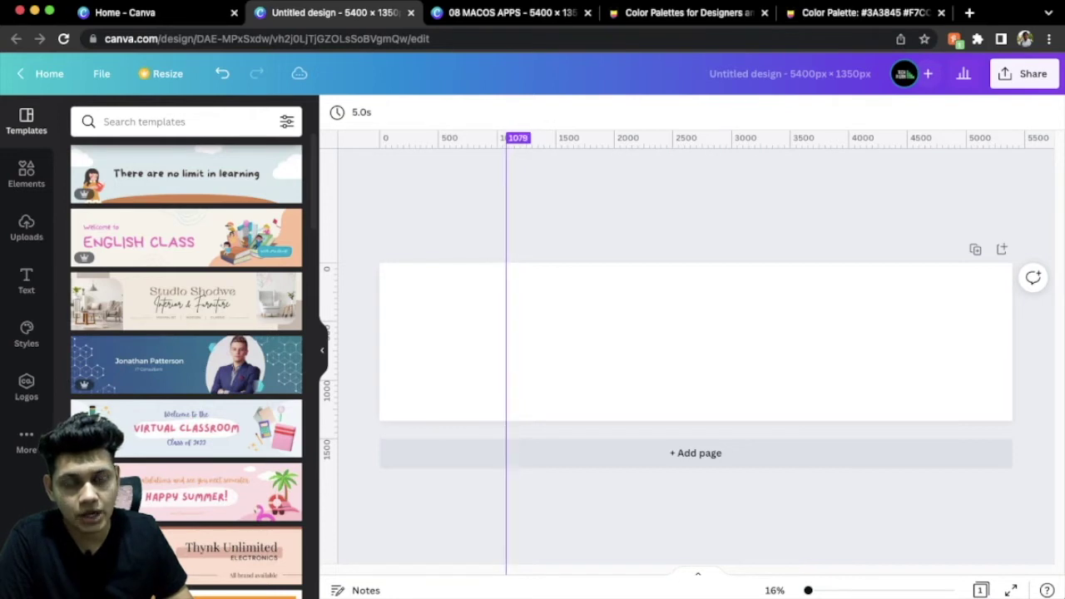
left_click_drag(506, 341, 506, 341)
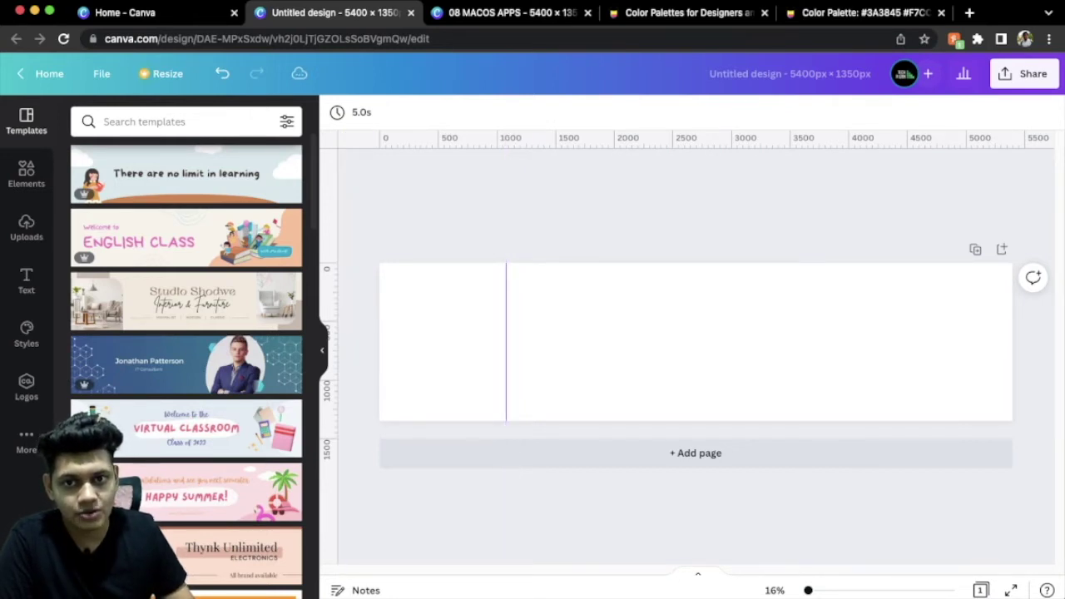
left_click_drag(327, 341, 633, 341)
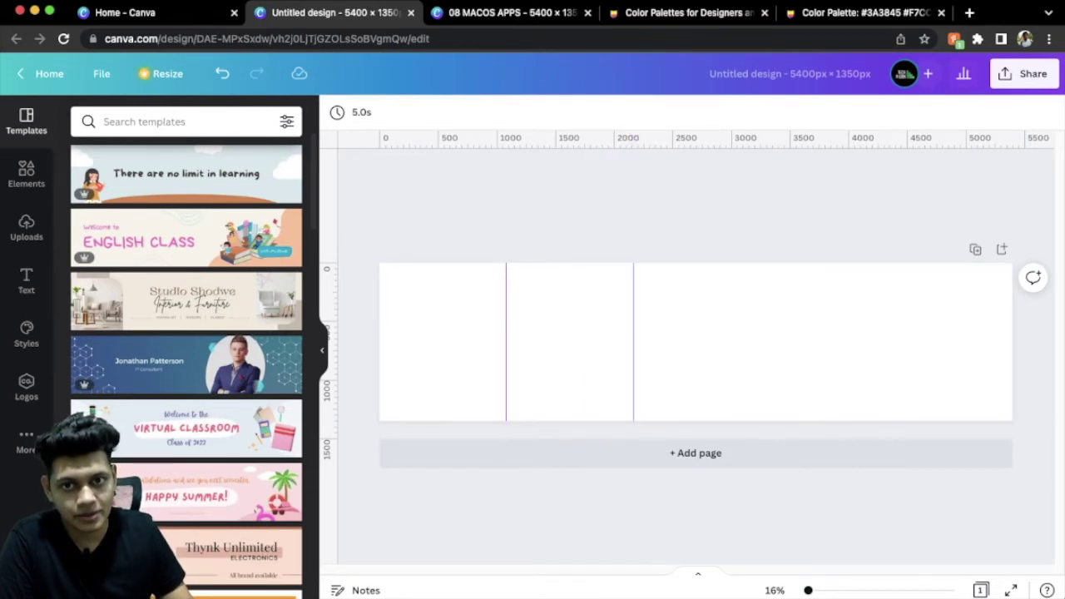
left_click_drag(358, 341, 885, 341)
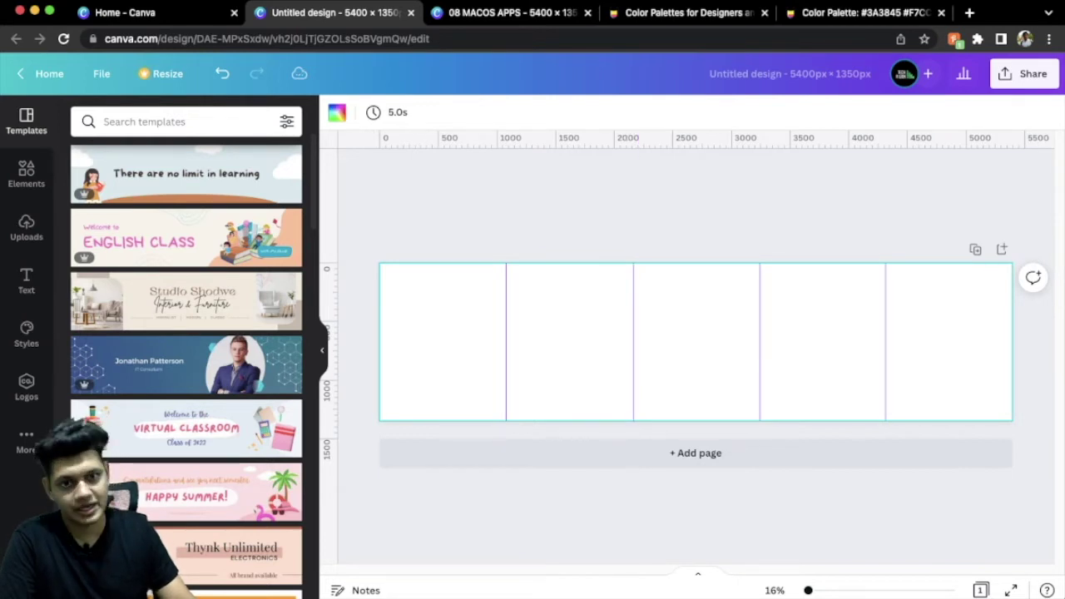
scroll(557, 341, "up", 2, "ctrl")
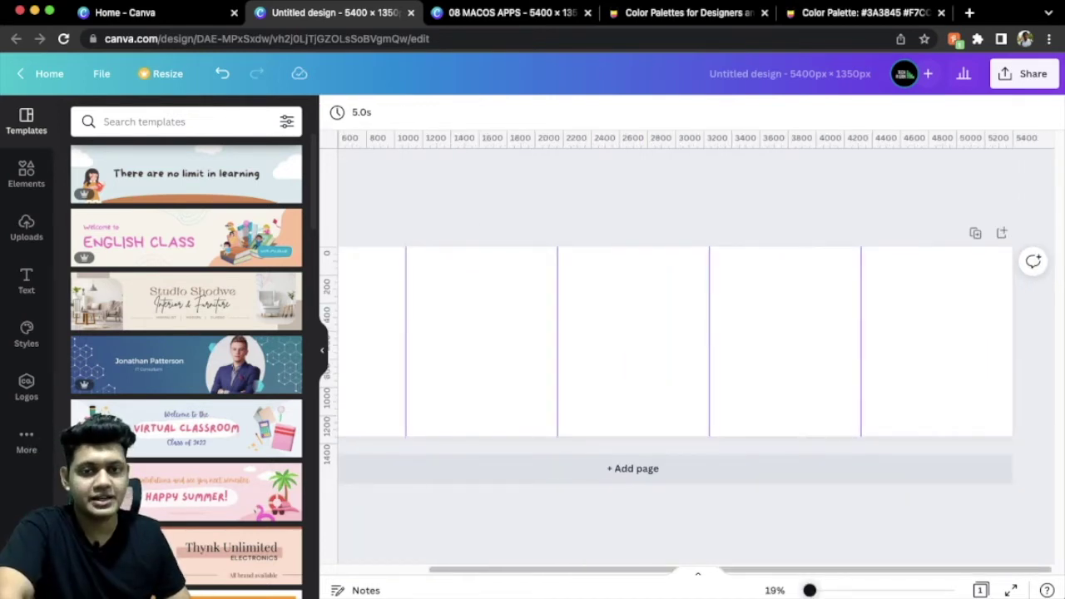
scroll(632, 341, "left", 4)
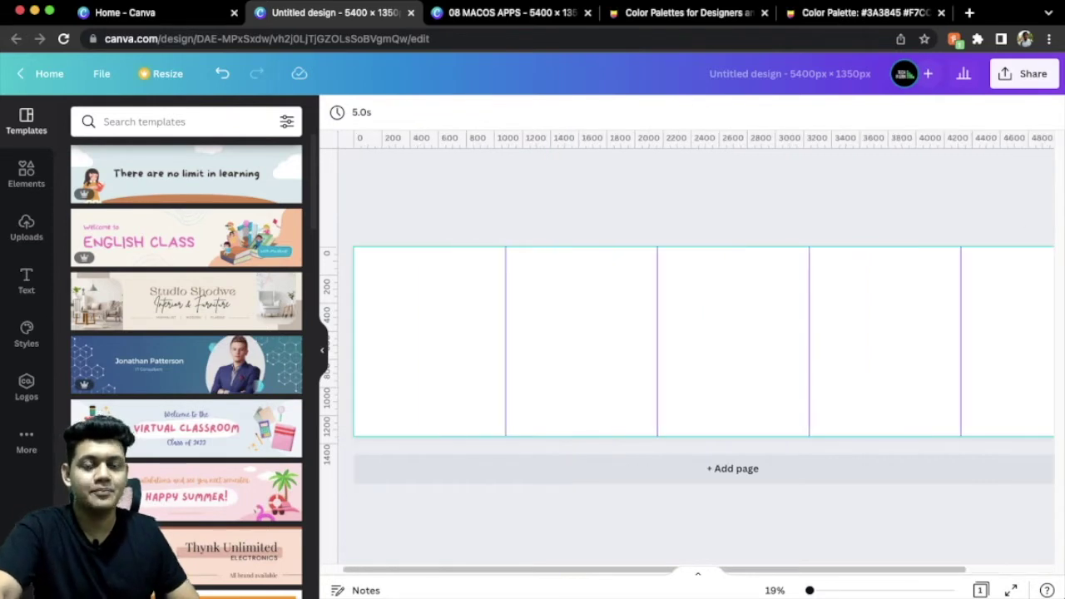
scroll(632, 341, "left", 1)
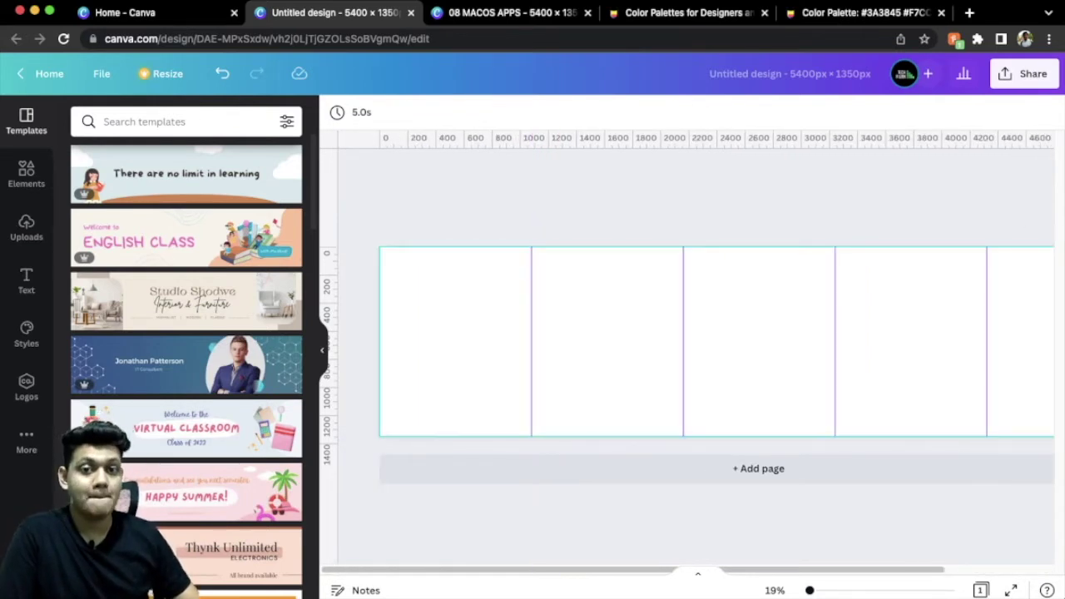
left_click(715, 342)
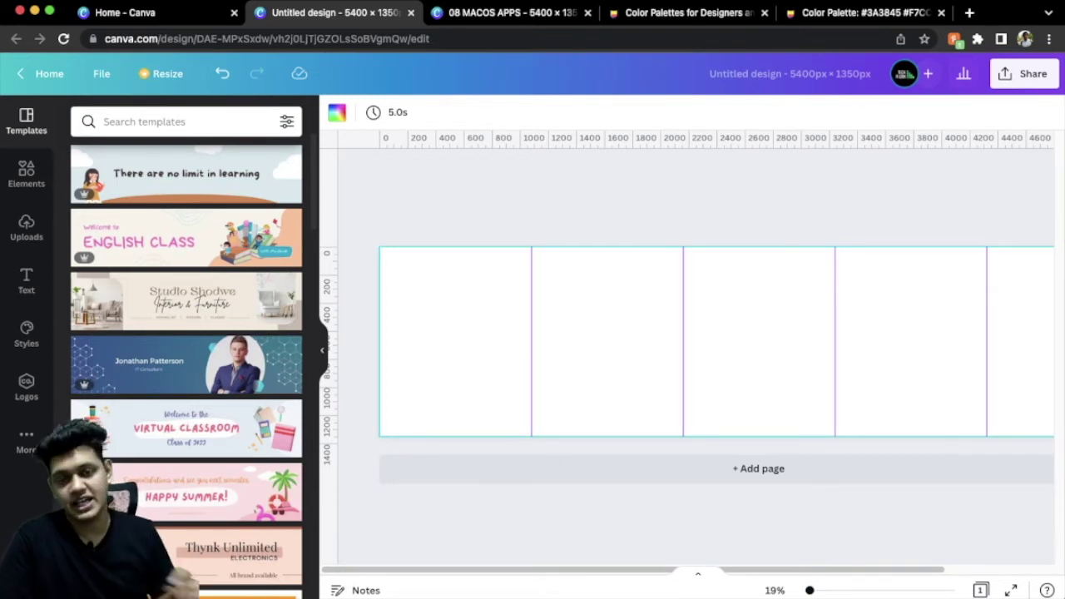
left_click(682, 12)
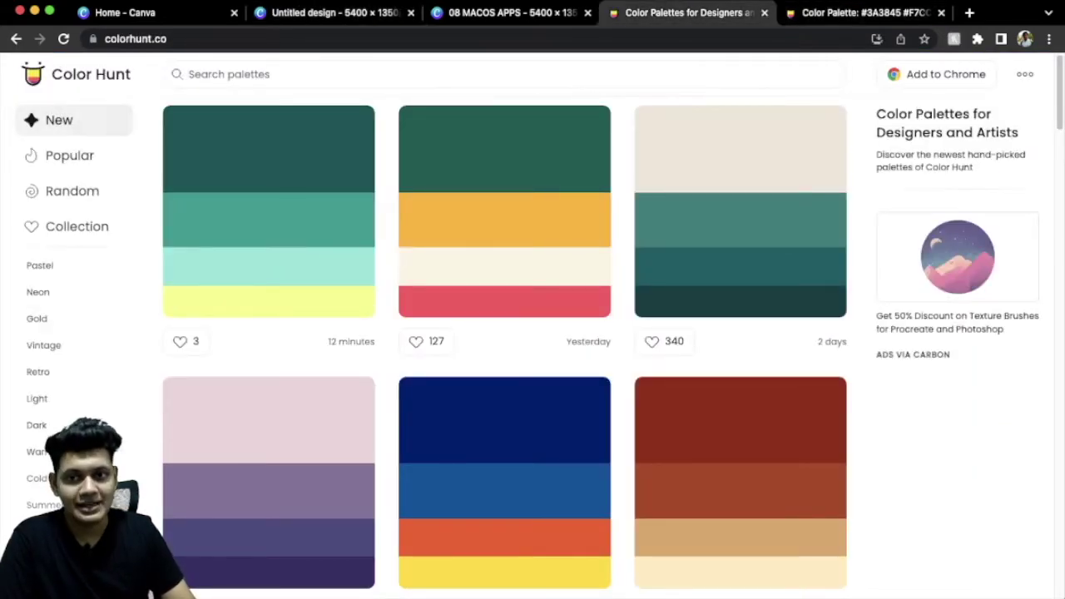
Step: Browse Color Hunt palettes and copy #3A3845 from the dark four-colour palette
scroll(266, 449, "down", 3)
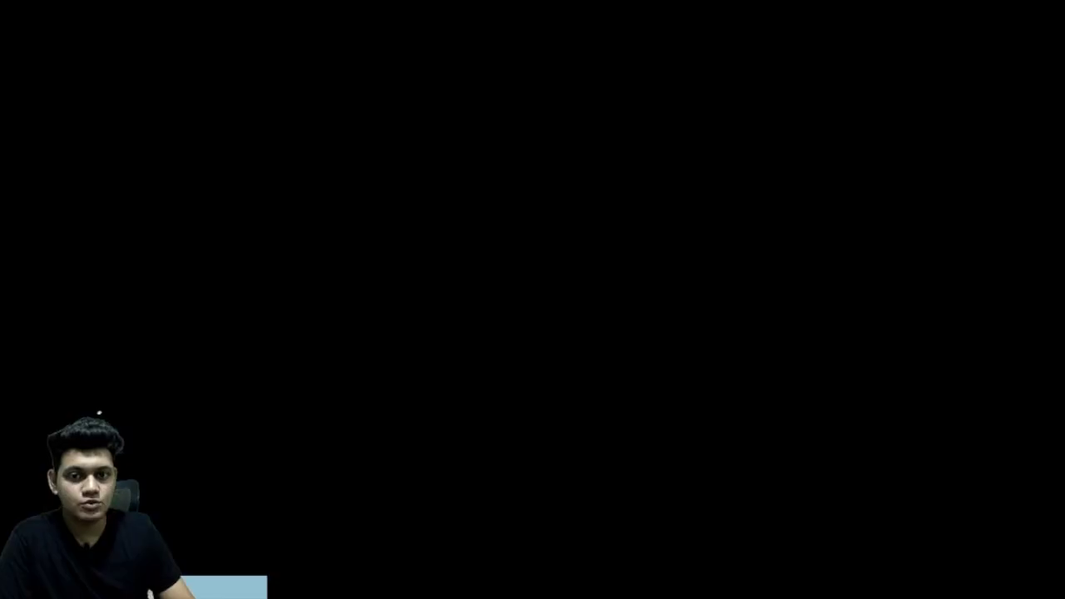
scroll(504, 349, "down", 5)
scroll(504, 349, "down", 1)
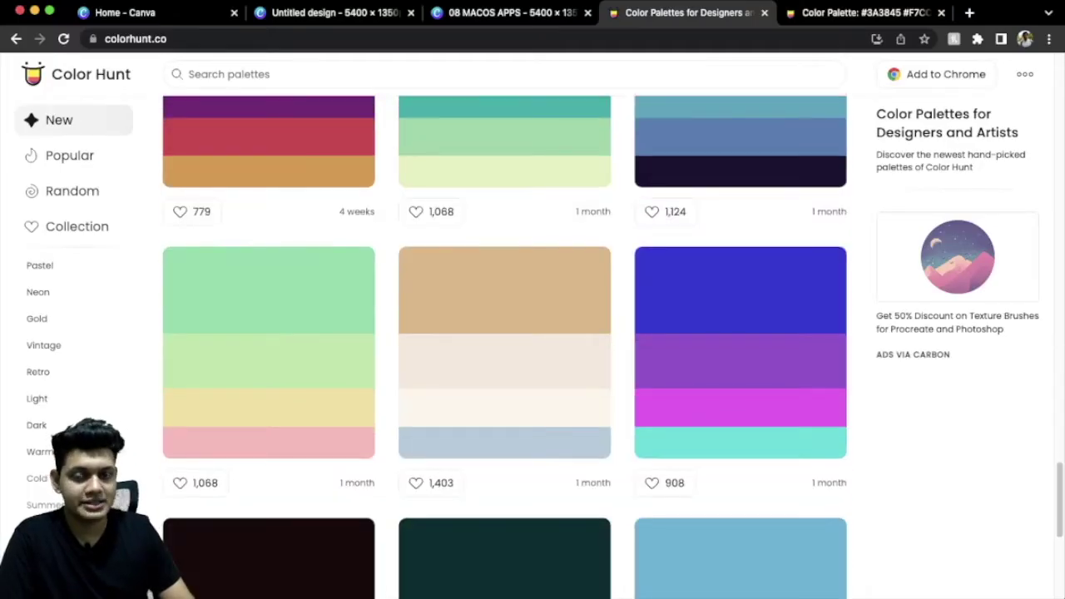
scroll(504, 349, "down", 3)
scroll(504, 350, "down", 5)
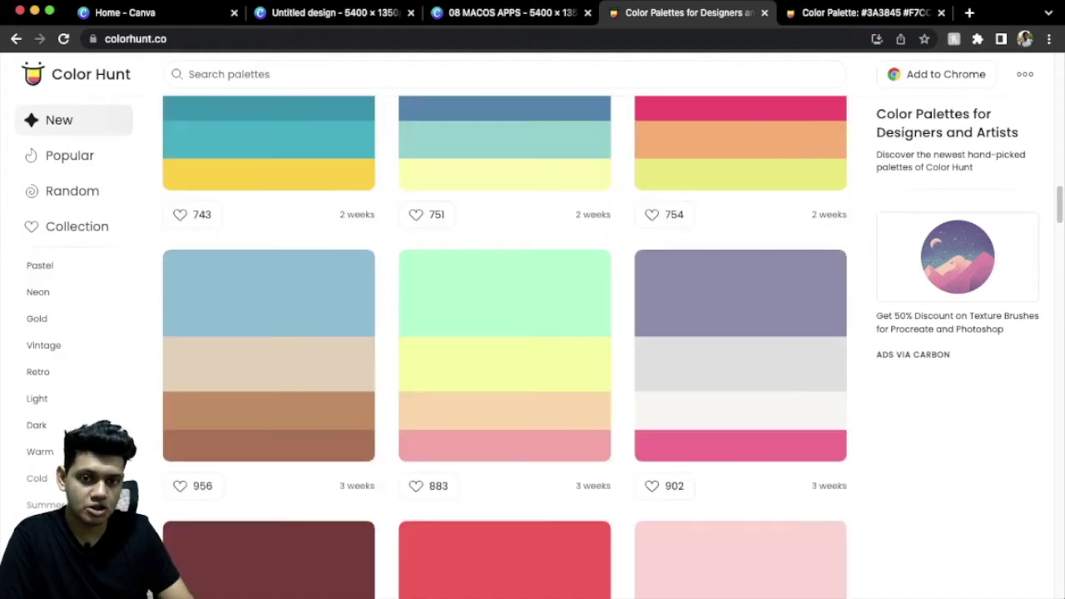
scroll(505, 350, "down", 1)
scroll(504, 399, "down", 3)
scroll(504, 399, "down", 2)
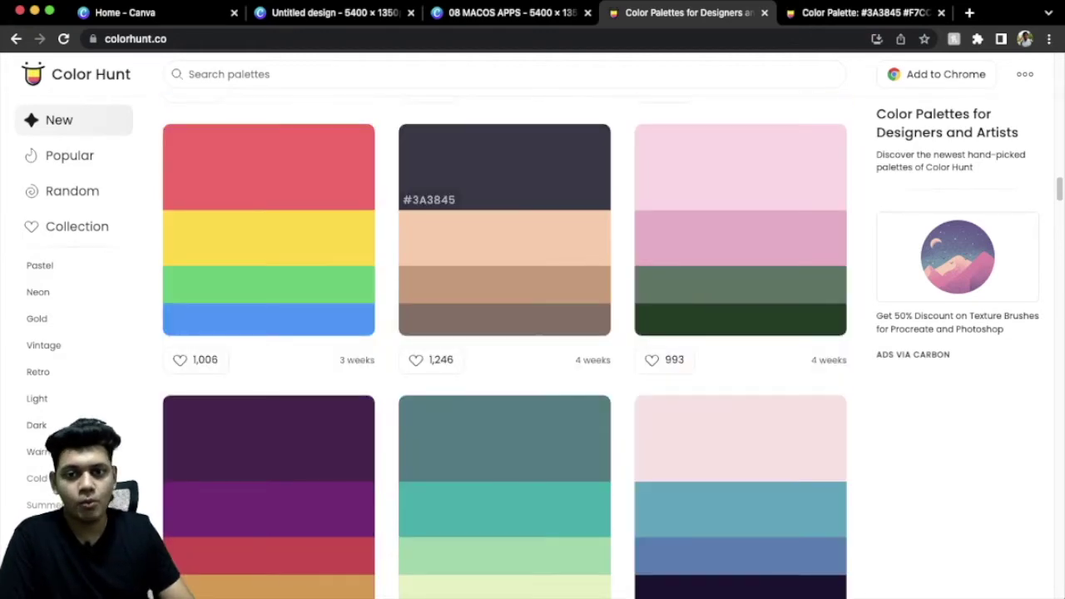
scroll(505, 399, "down", 3)
scroll(504, 400, "down", 1)
scroll(504, 399, "down", 5)
scroll(505, 399, "down", 3)
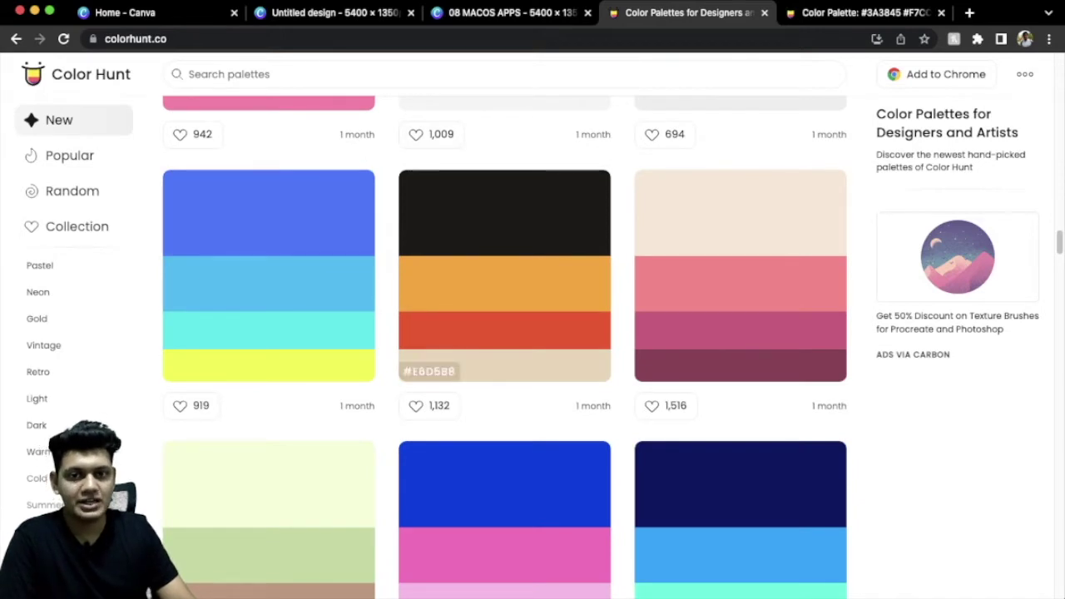
scroll(504, 372, "up", 10)
key("ctrl+Tab")
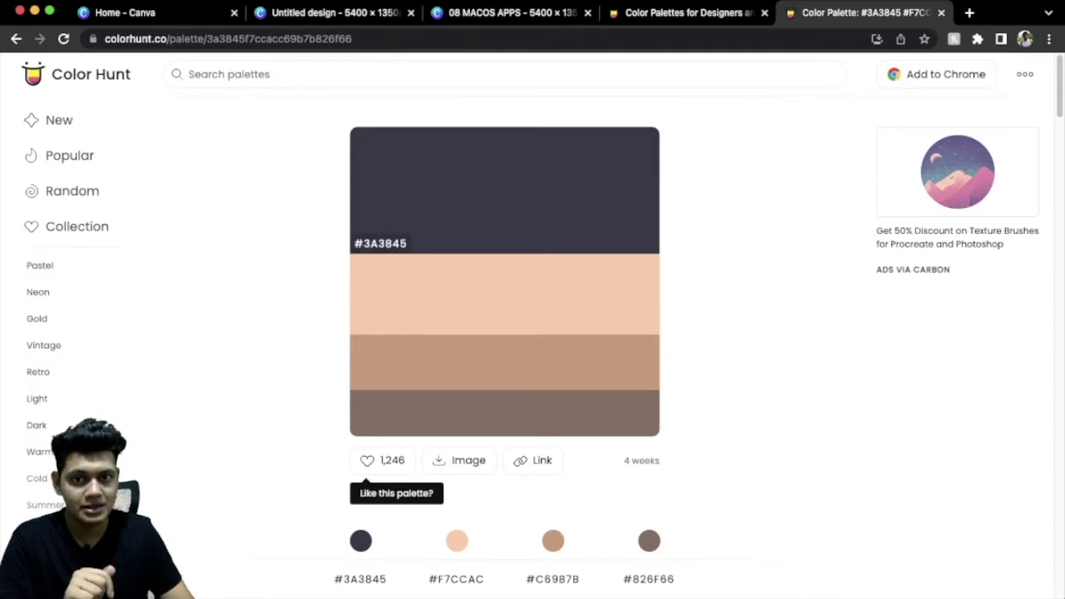
left_click(505, 190)
Step: Set the Canva page background to the pasted dark colour #3A3845
key("super+2")
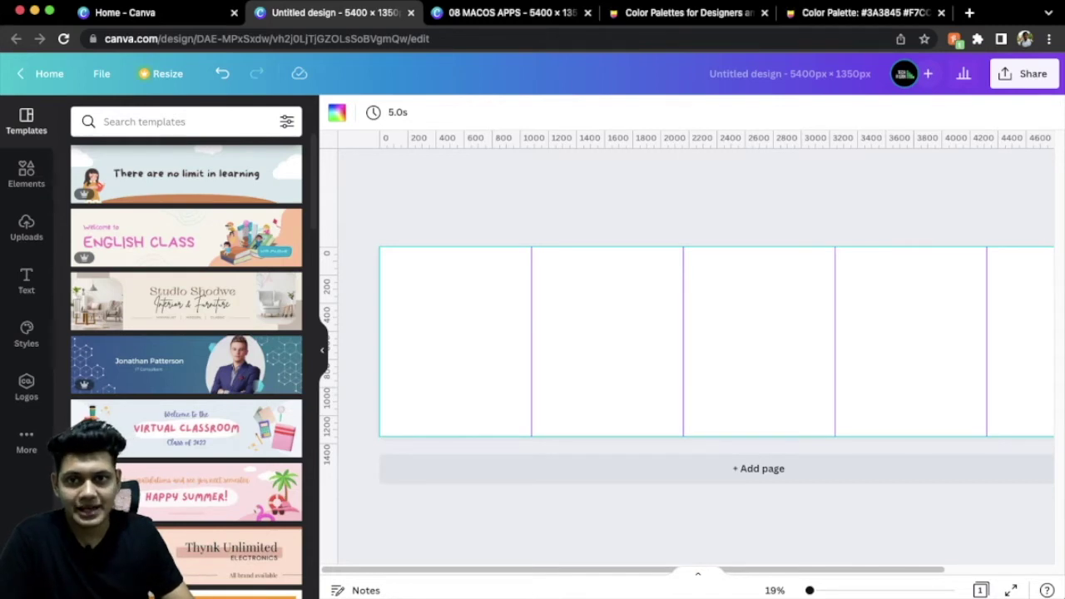
left_click(336, 112)
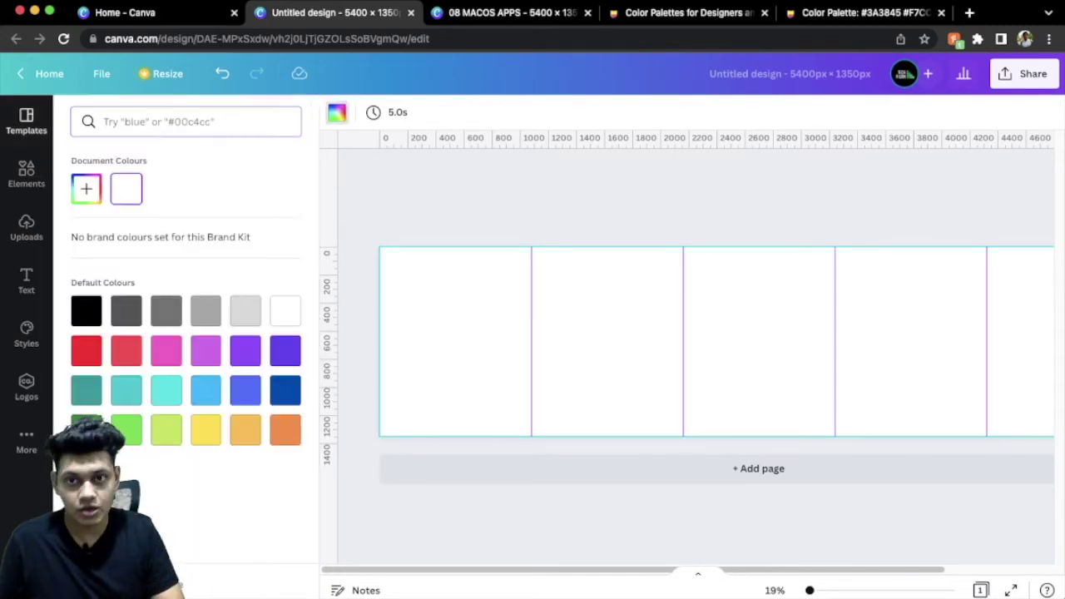
key("super+v")
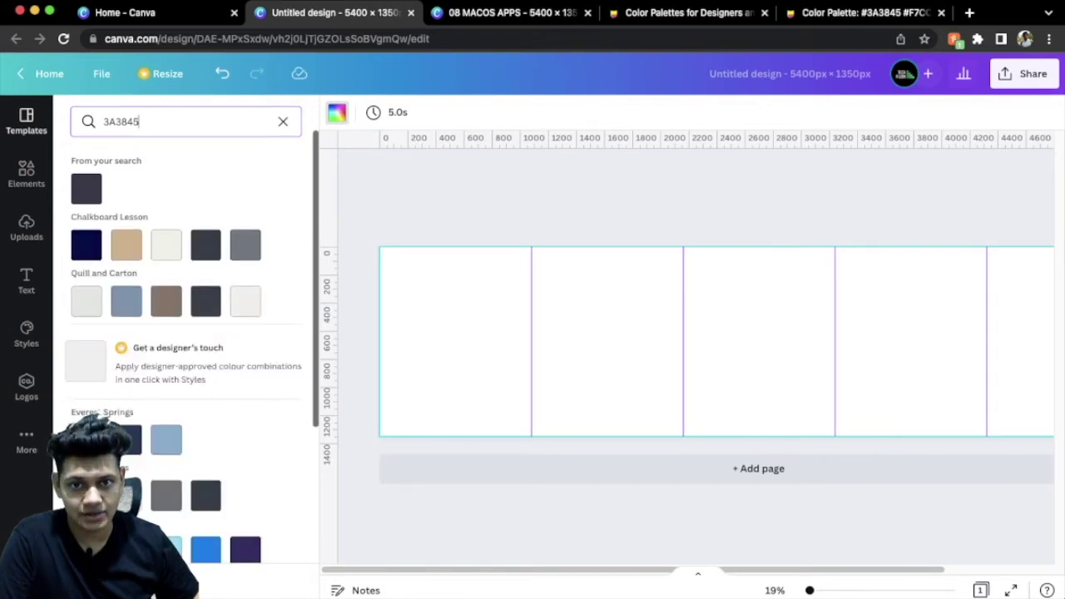
left_click(85, 188)
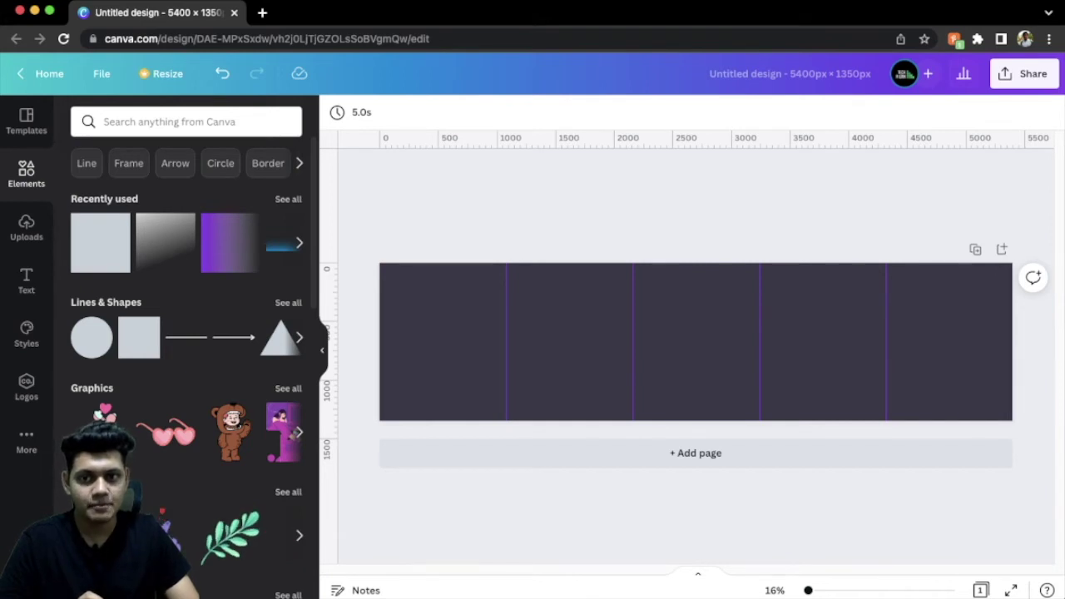
Step: Add a temporary square sized to the first slide's width, centred vertically on the page
left_click(139, 337)
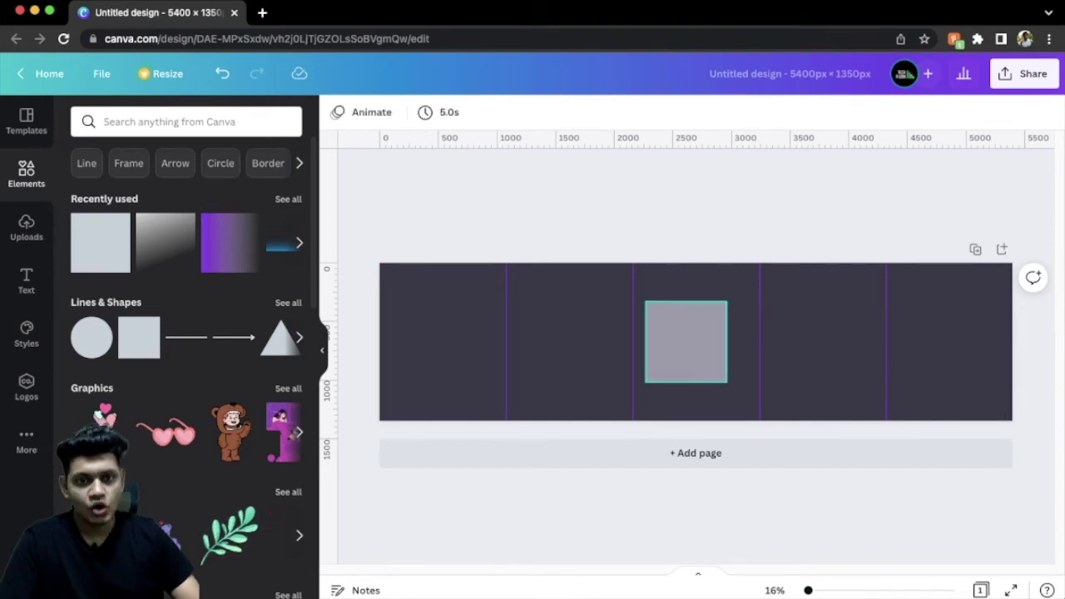
mouse_move(687, 342)
left_mouse_down()
mouse_move(396, 325)
mouse_move(420, 326)
left_mouse_up()
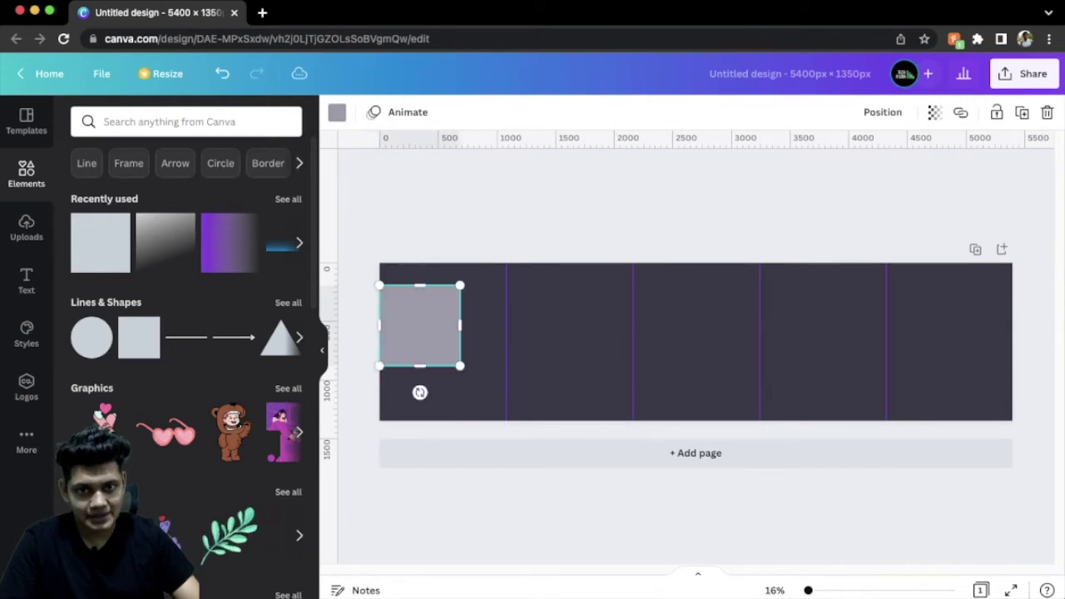
left_click_drag(460, 366, 494, 399)
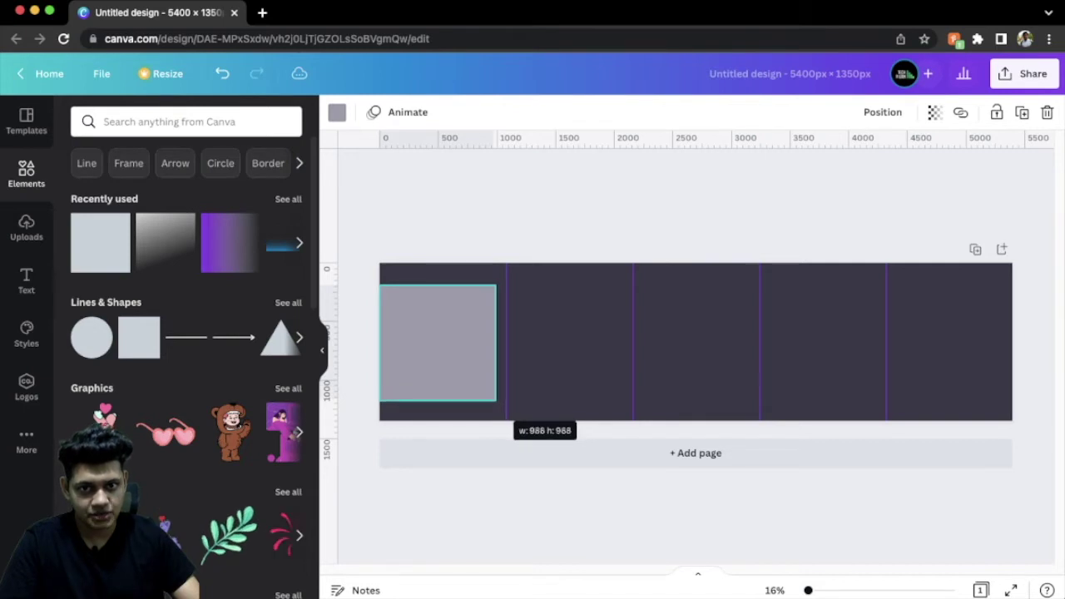
left_click_drag(495, 400, 506, 411)
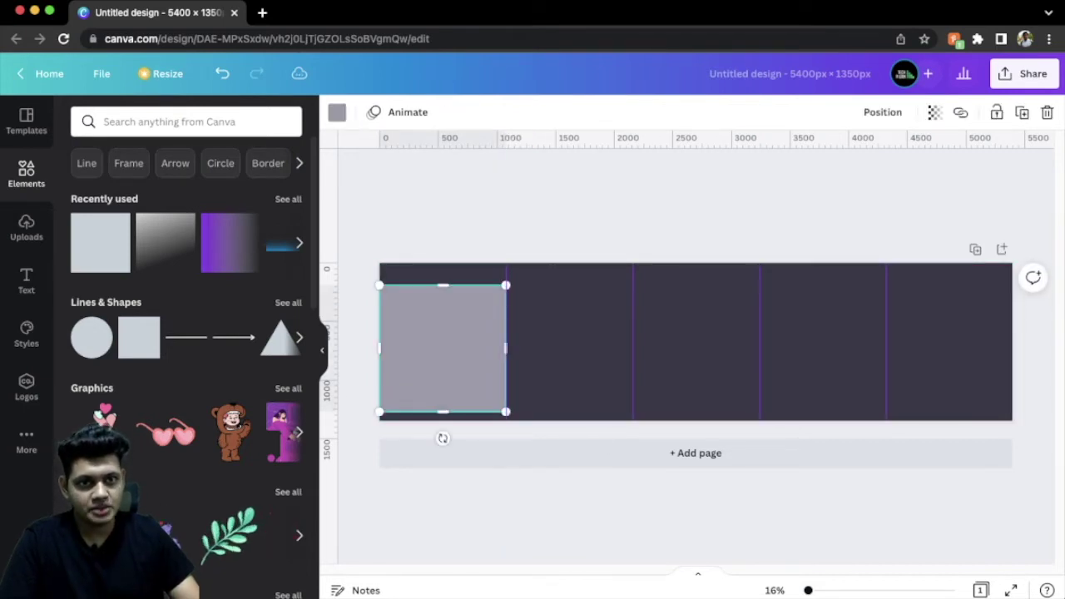
left_click(882, 111)
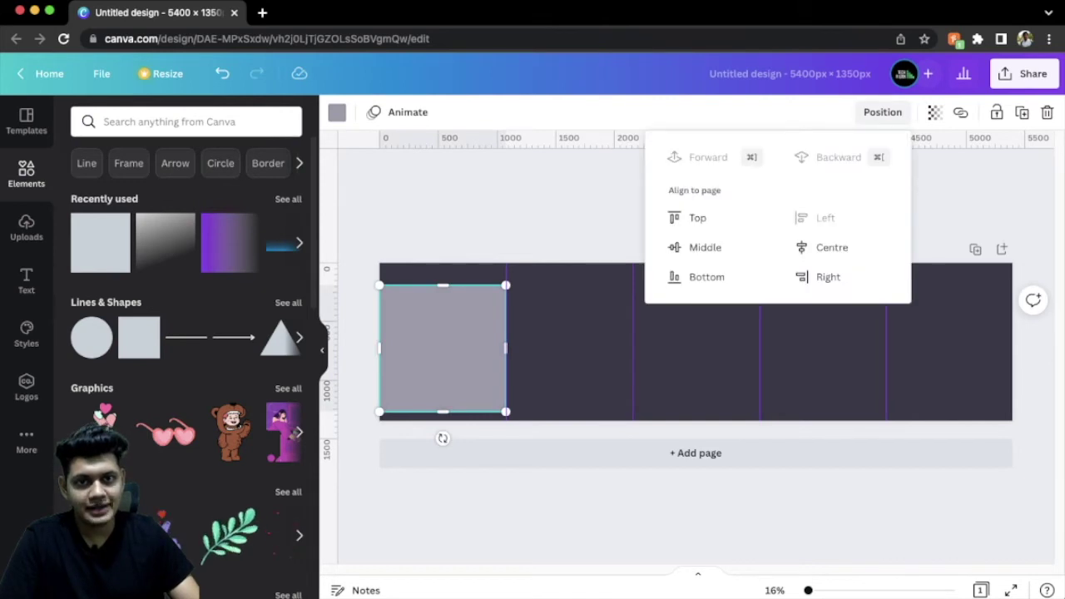
left_click(704, 247)
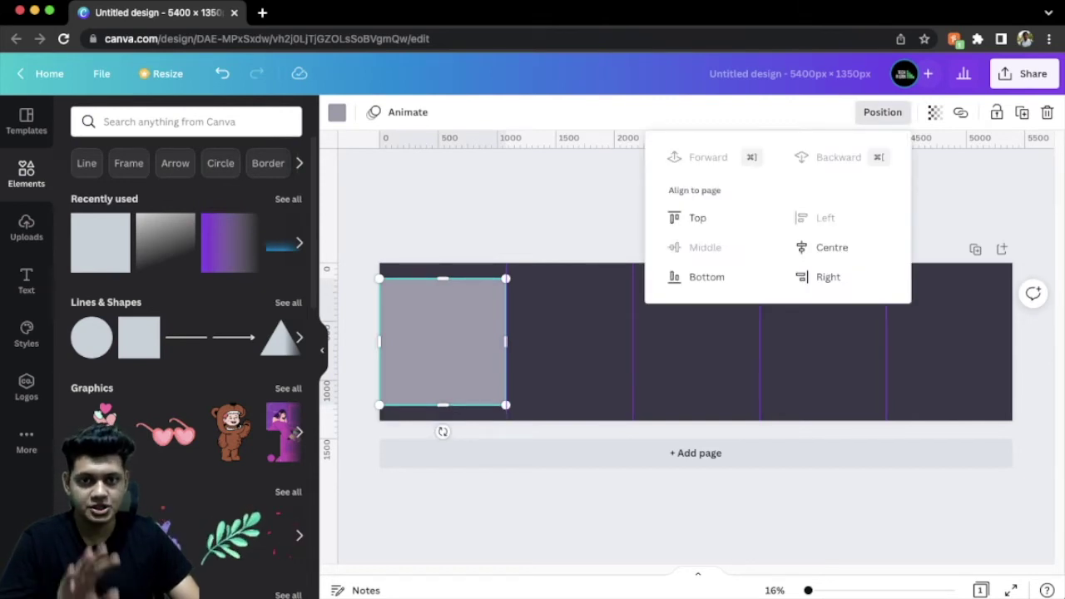
key("Escape")
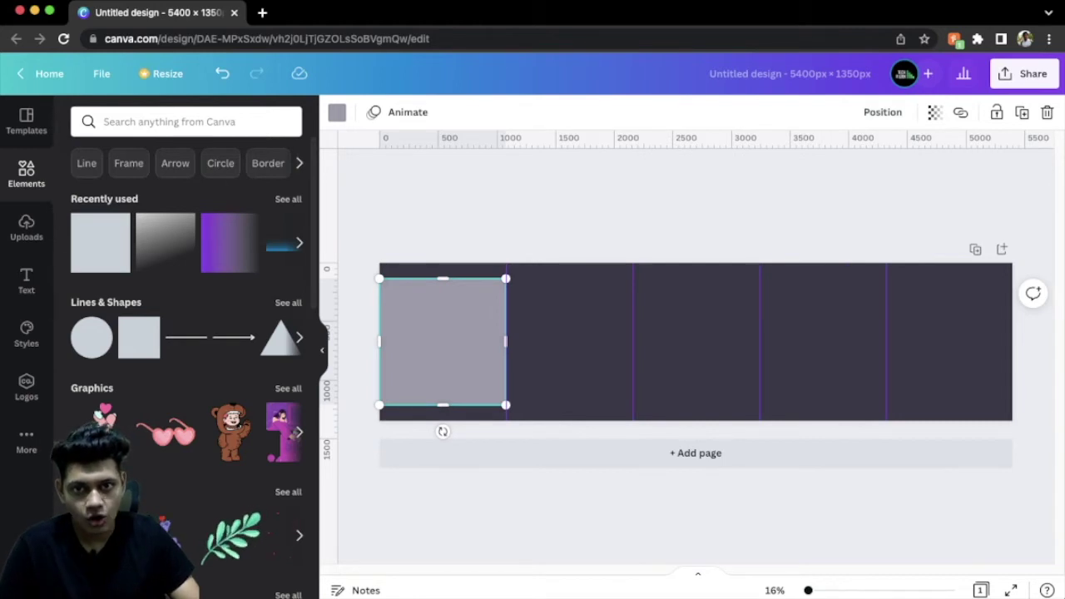
Step: Drag a horizontal guide to the square's edge, then delete the temporary square
key("Down")
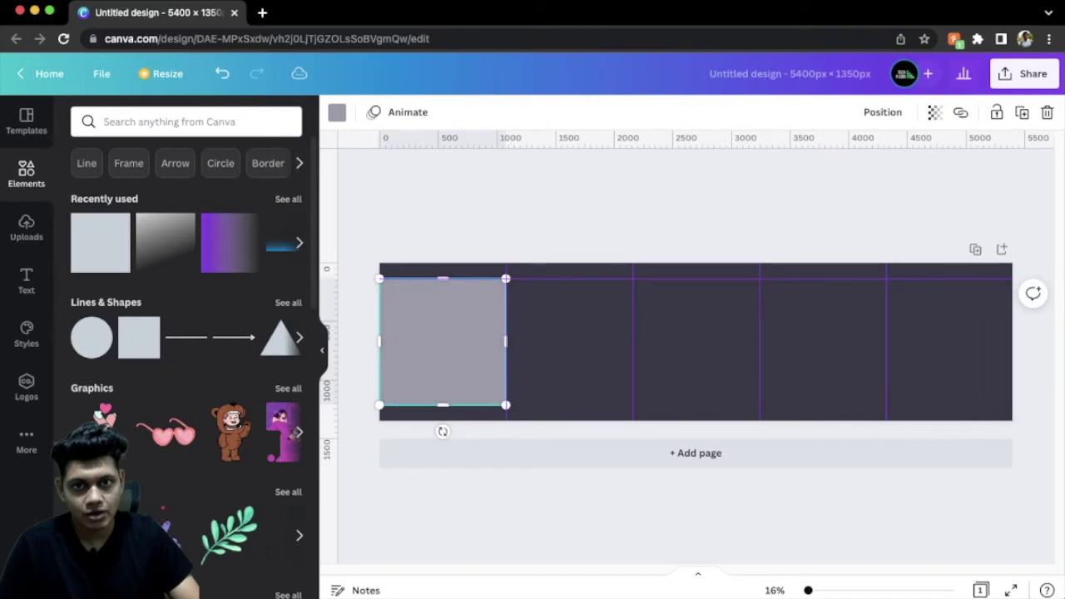
left_click_drag(665, 139, 666, 405)
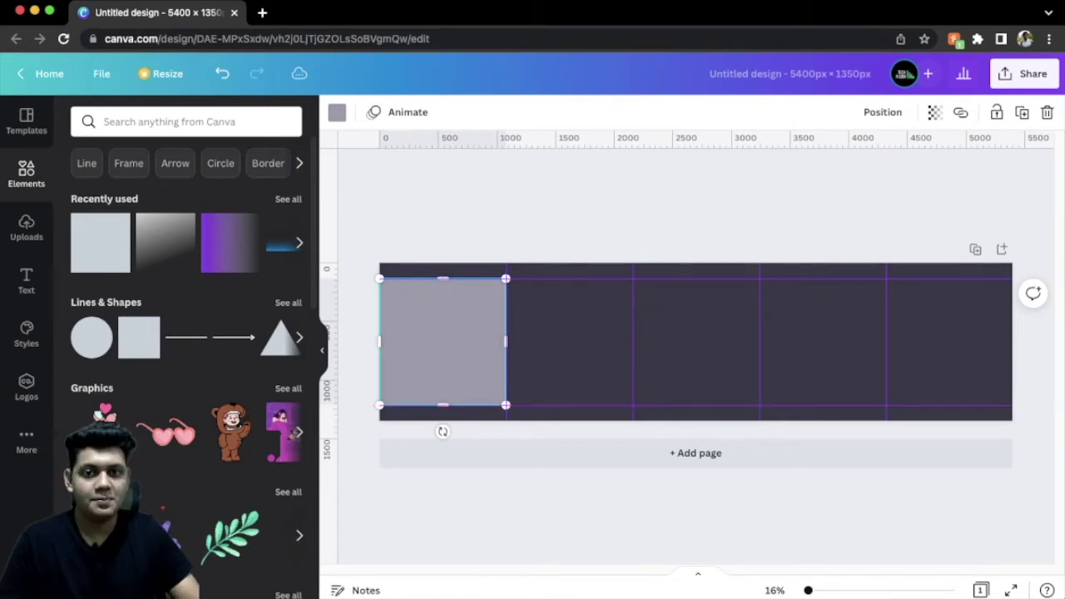
key("Delete")
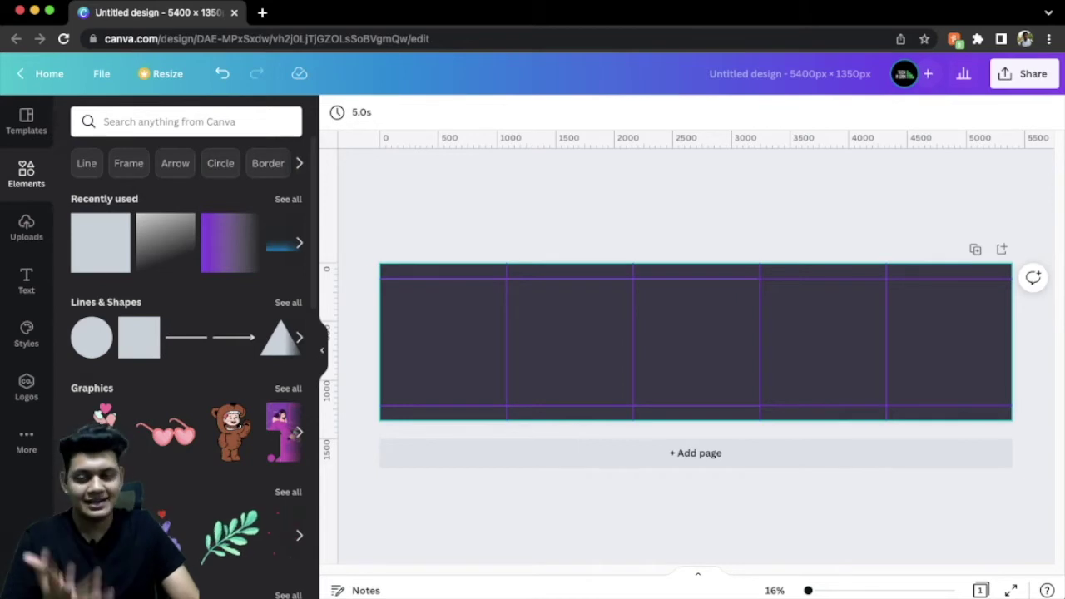
left_click(696, 341)
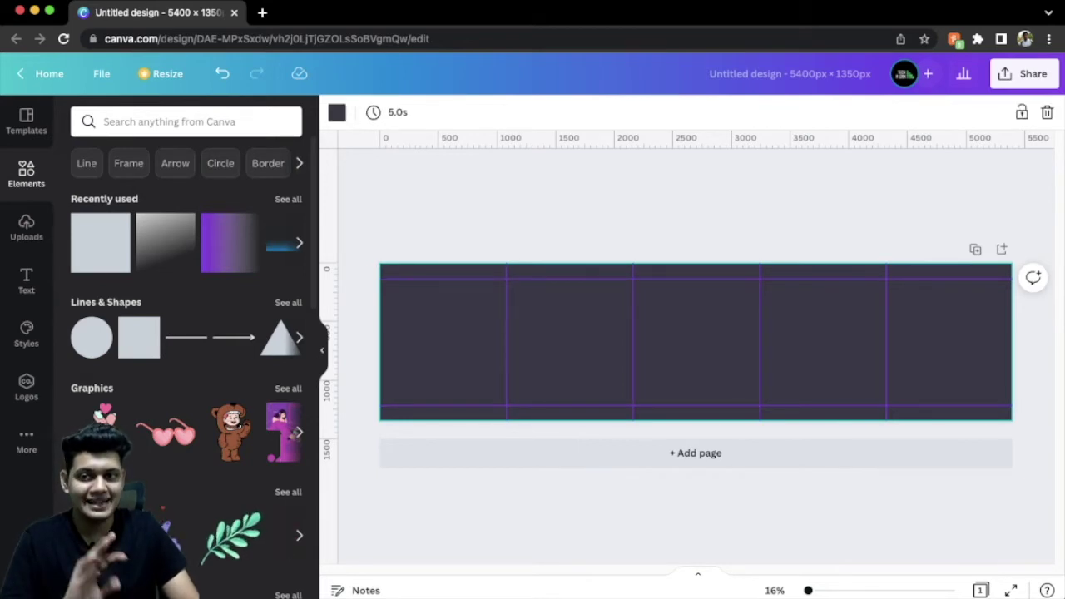
left_click(26, 281)
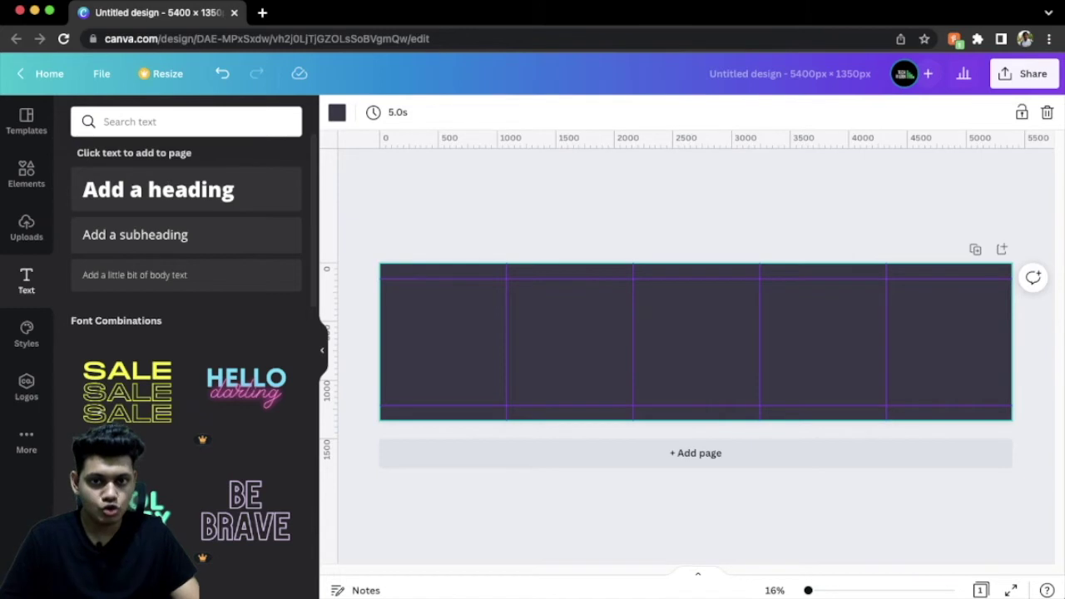
Step: Add a heading reading "08" and move it to the first slide's top-left
key("t")
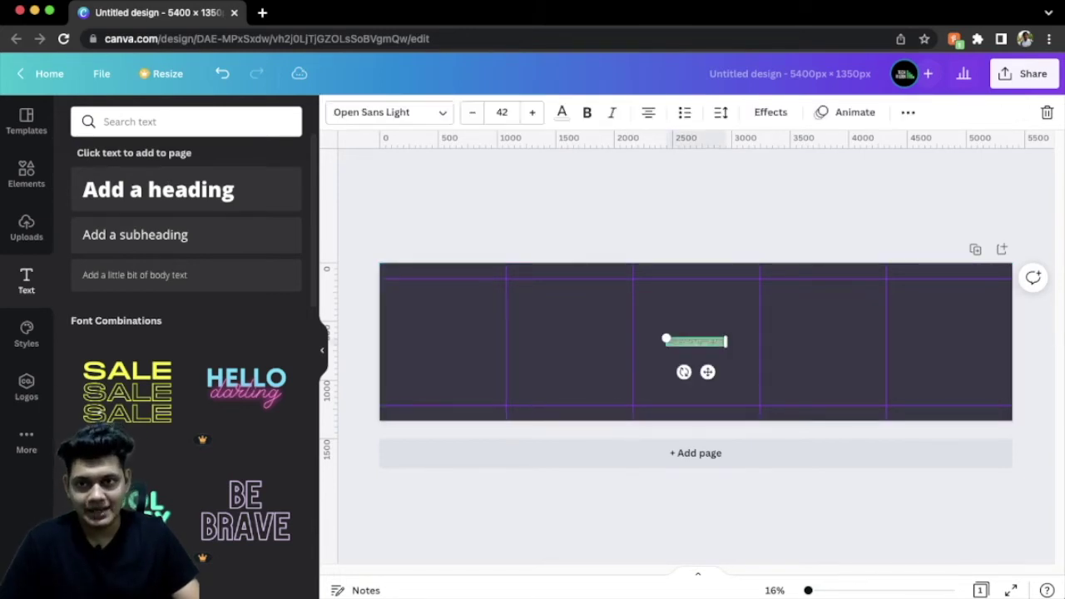
key("BackSpace")
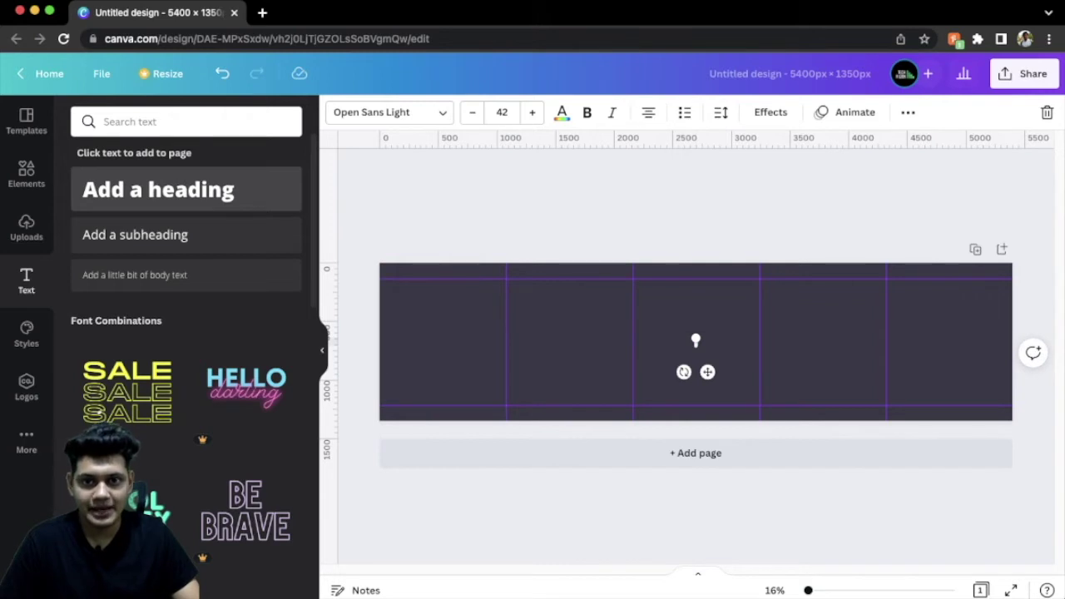
left_click(158, 190)
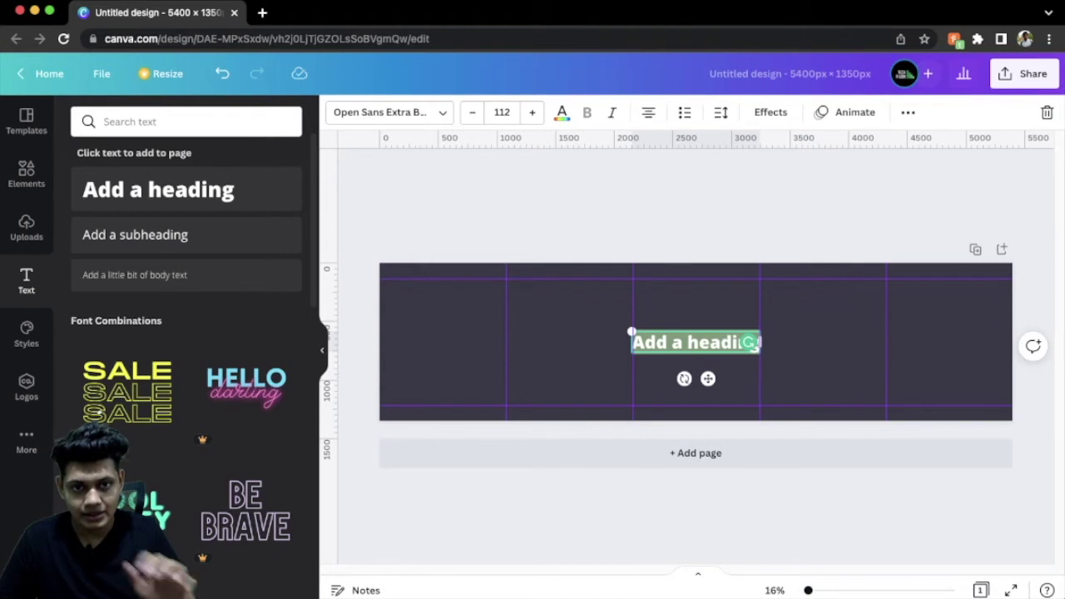
type("08")
key("Escape")
mouse_move(695, 342)
left_mouse_down()
mouse_move(405, 311)
mouse_move(445, 354)
left_mouse_up()
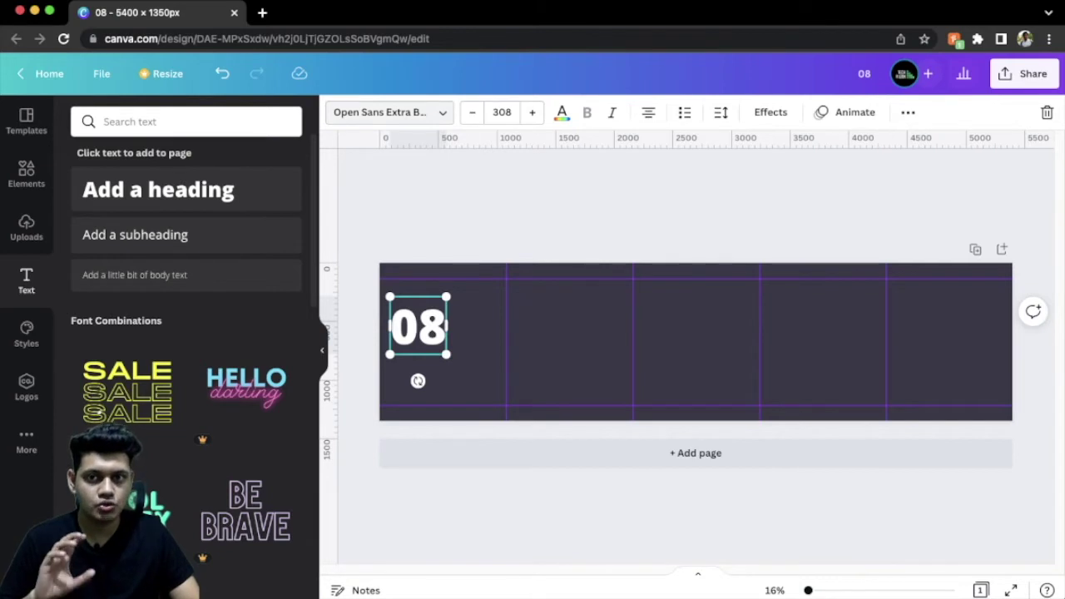
Step: Set the 08 in High Tide Geometric and add a second, emptied heading
left_click(389, 111)
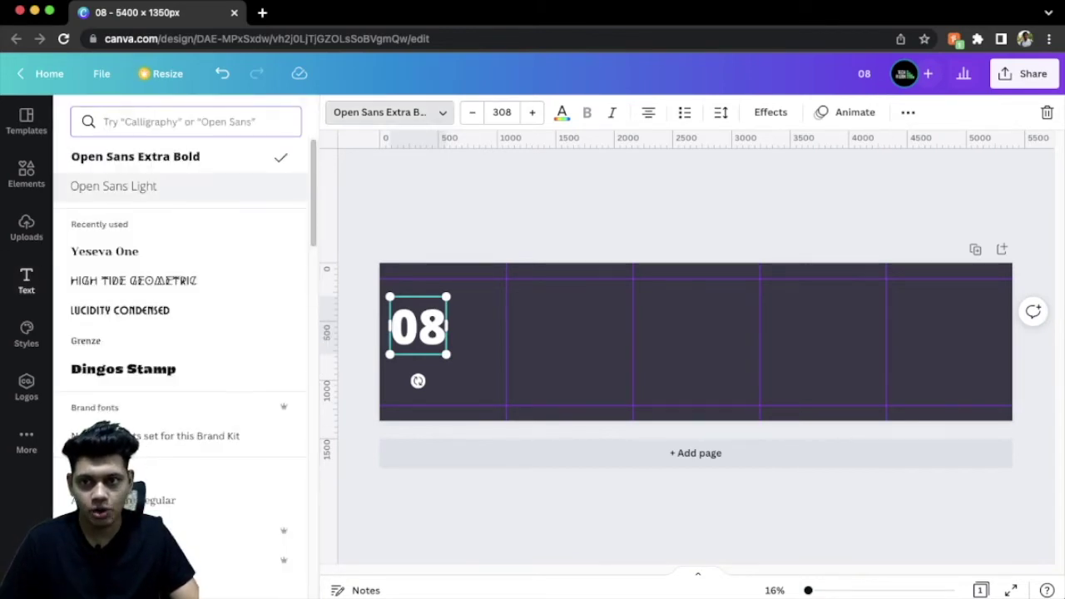
left_click(113, 186)
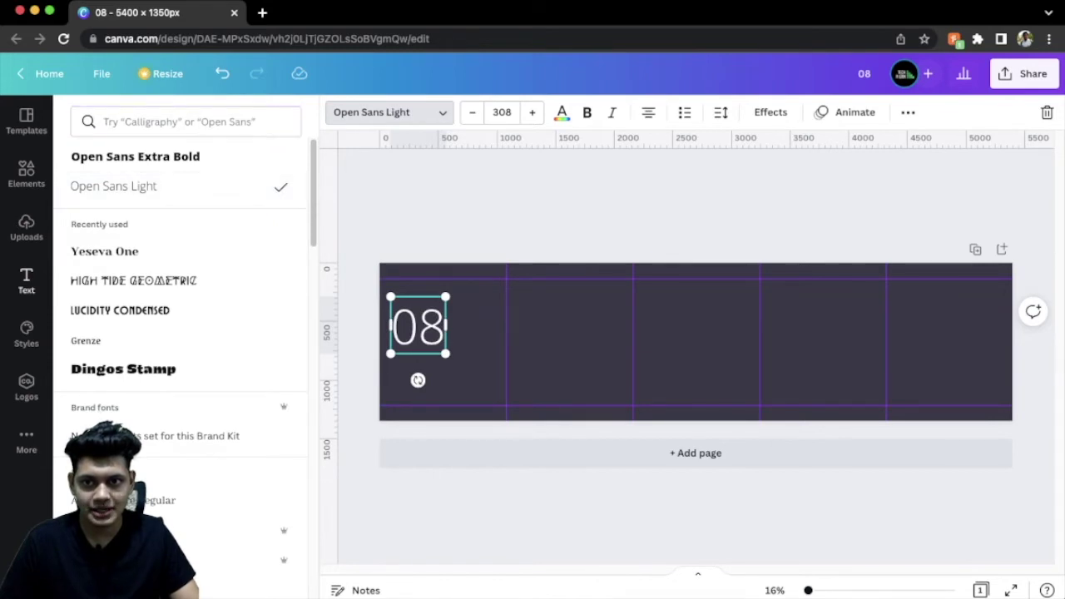
left_click(133, 280)
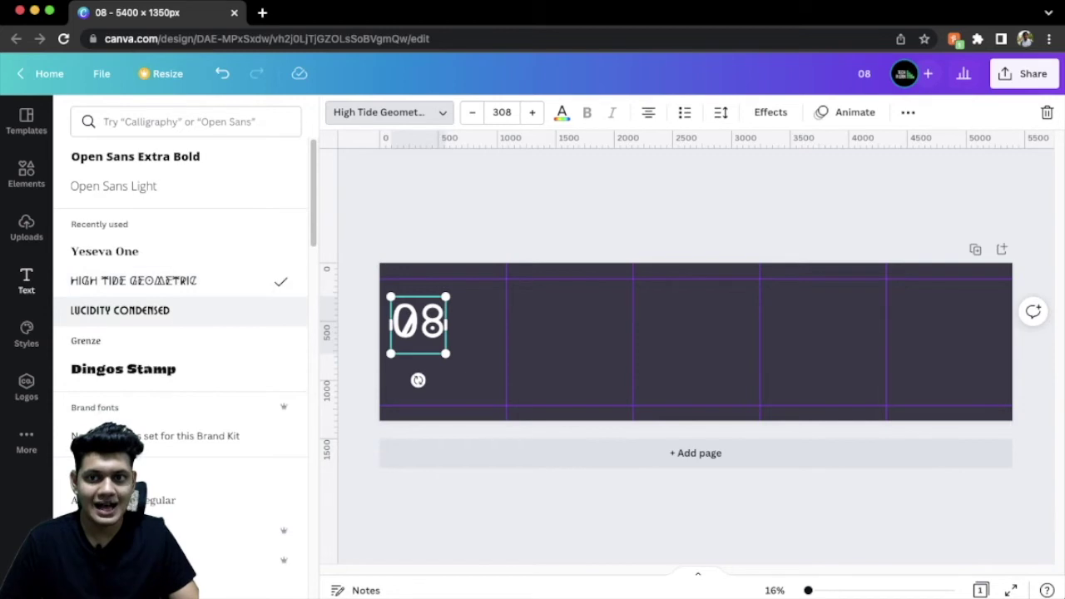
left_click(26, 281)
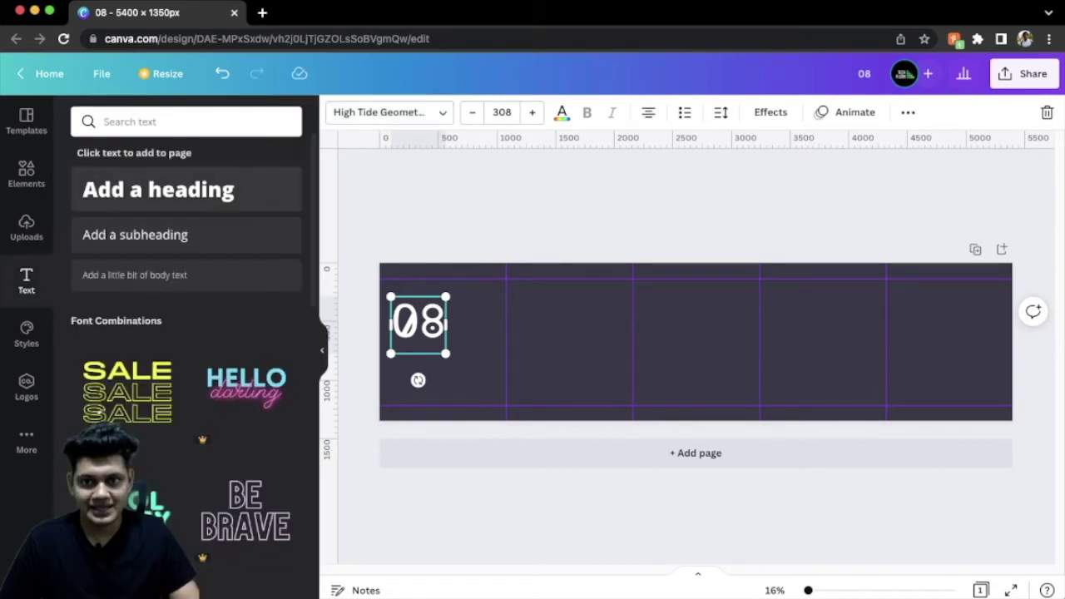
left_click(158, 190)
key("BackSpace")
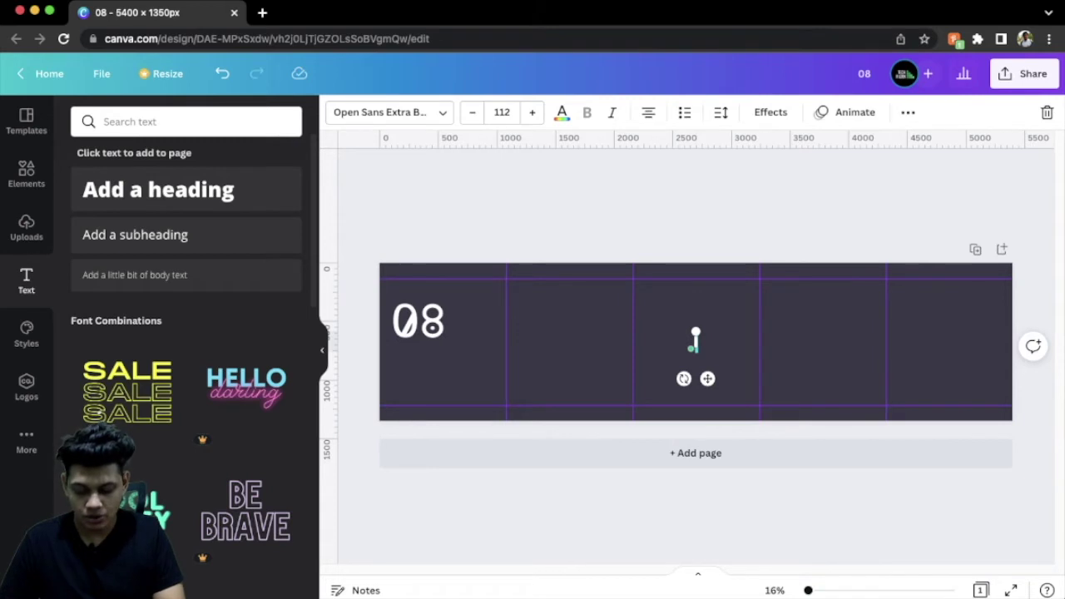
Step: Type "BEST MAC OS", shrink it and place it just above UTILITY APPS
type("BEST MAC OS")
left_click_drag(654, 350, 446, 356)
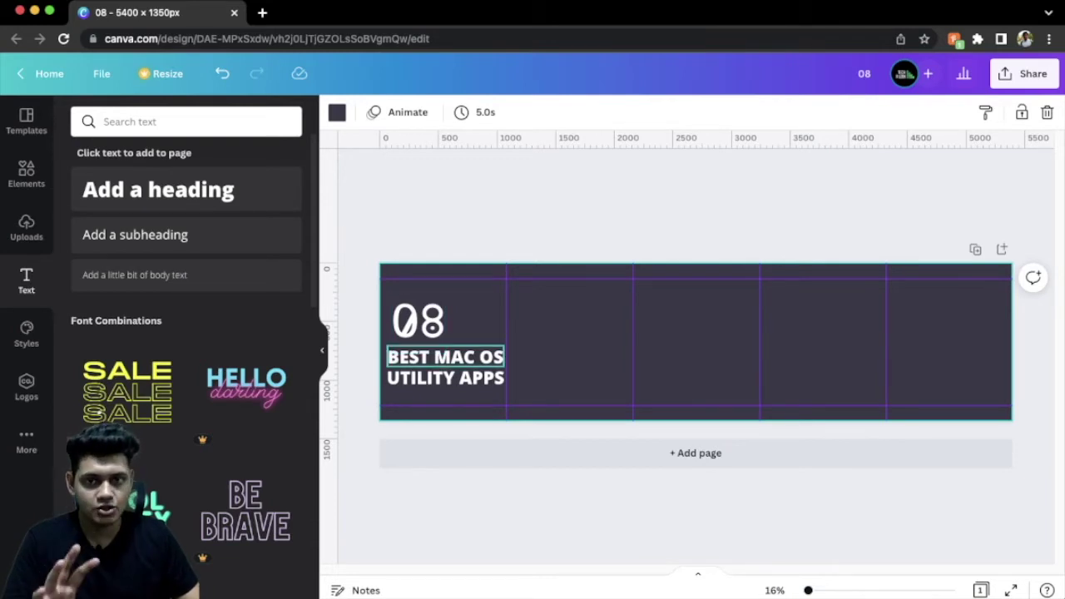
left_click(445, 356)
left_click_drag(505, 368, 432, 350)
key("Escape")
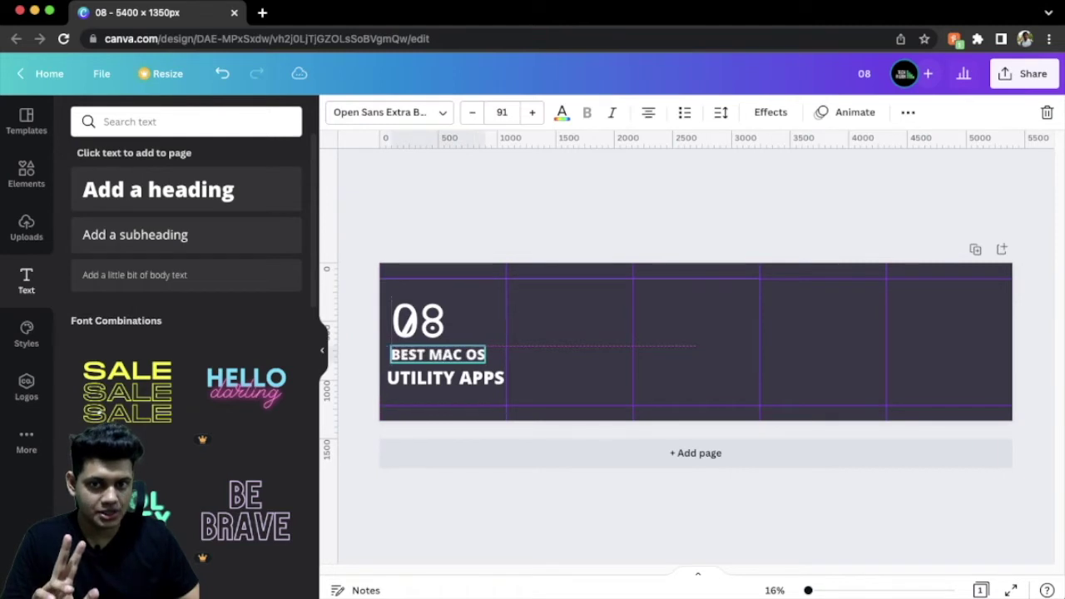
left_click_drag(432, 350, 428, 358)
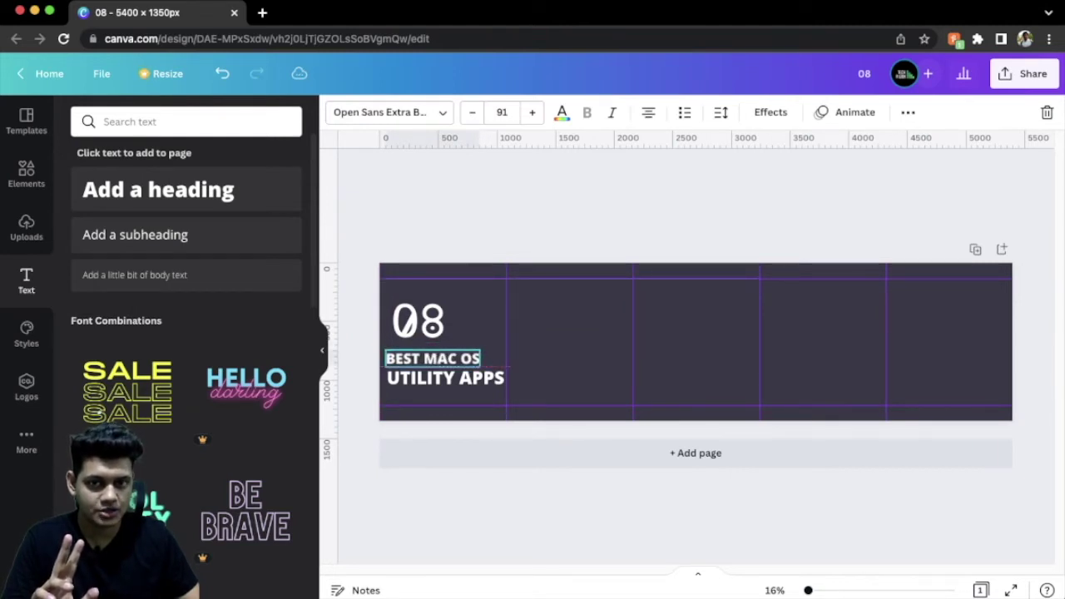
left_click_drag(428, 358, 428, 358)
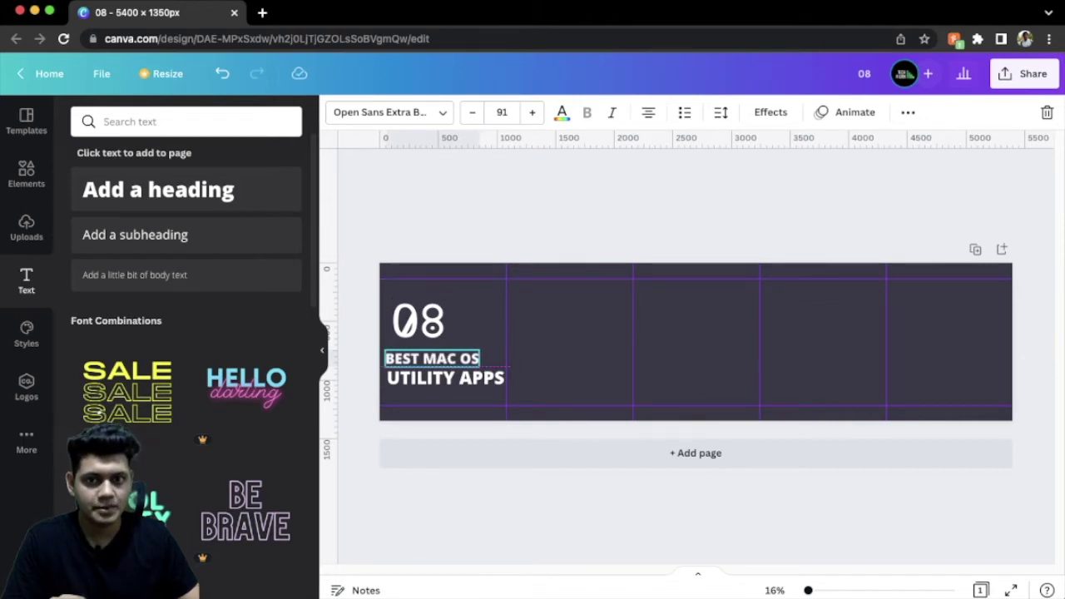
key("Escape")
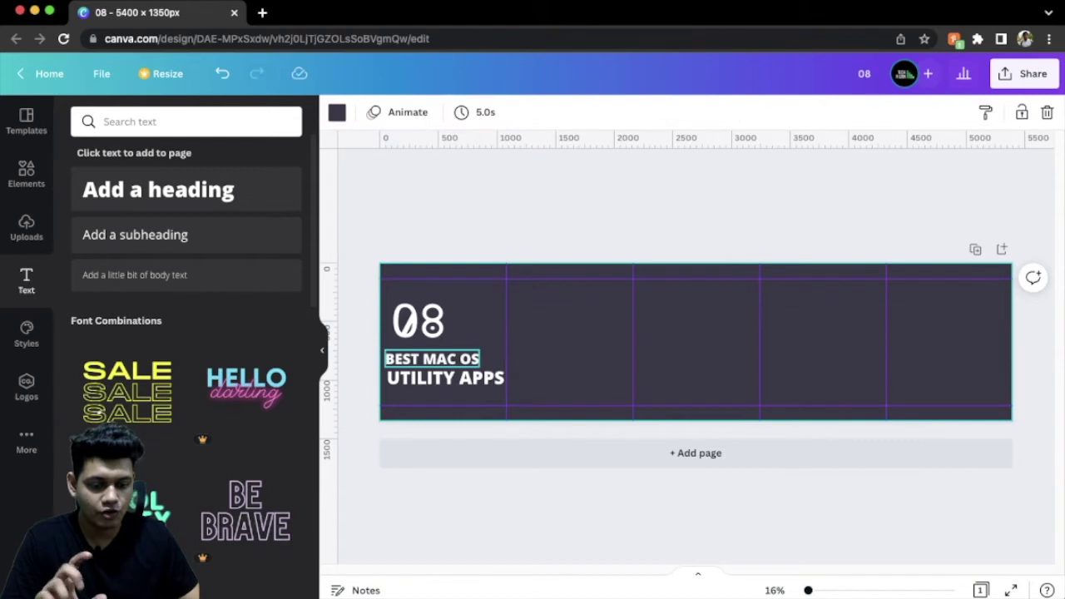
Step: Switch the BEST MAC OS text to a serif font
left_click(433, 358)
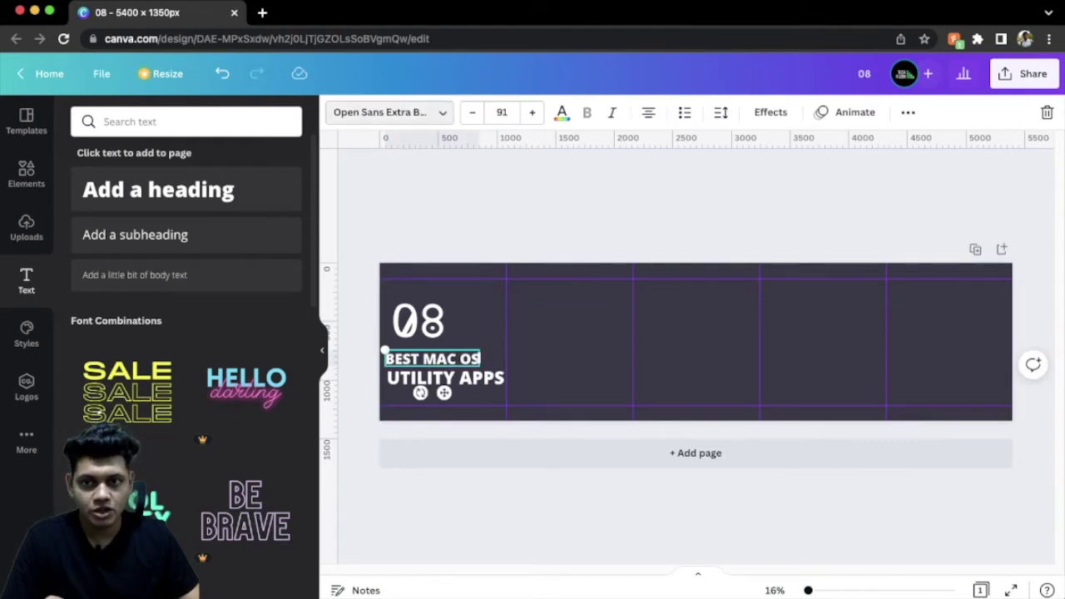
left_click(387, 111)
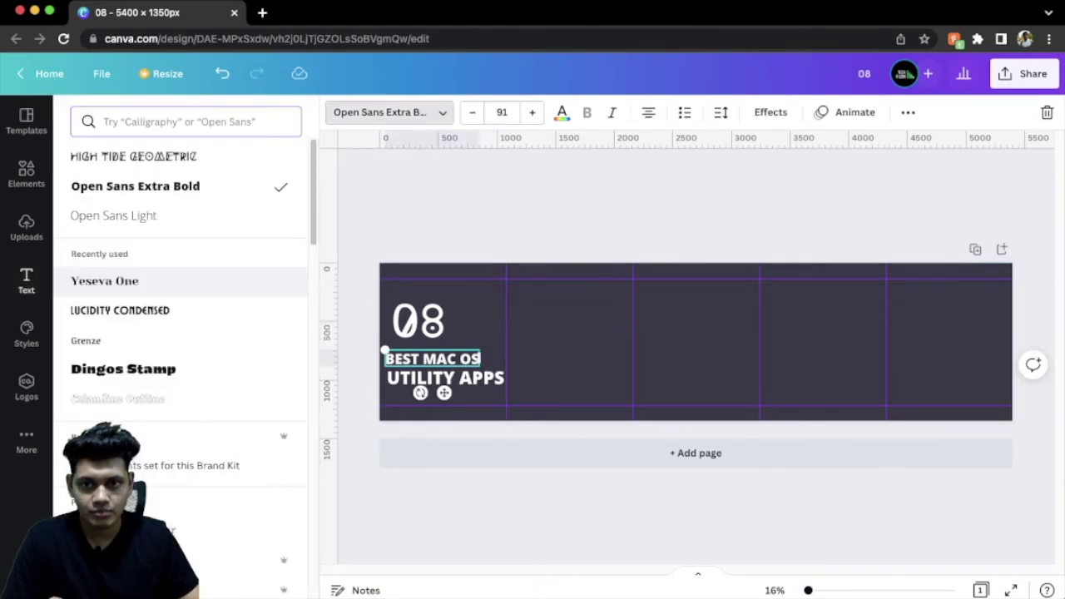
key("Escape")
left_click(445, 377)
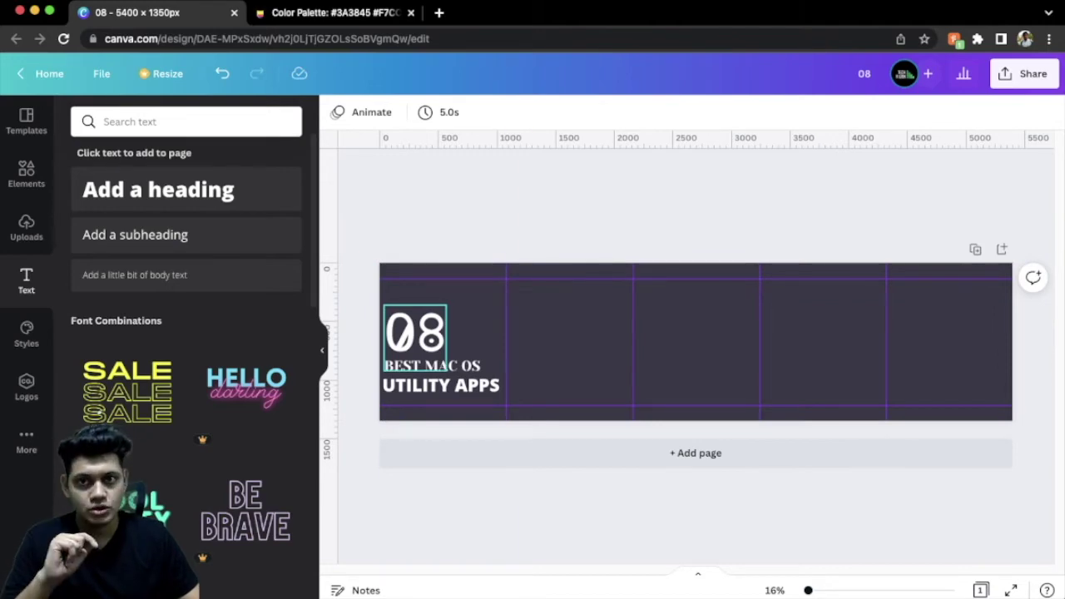
Step: Colour the 08 numeral peach #F7CCAC, copied from the Color Hunt palette
left_click(333, 12)
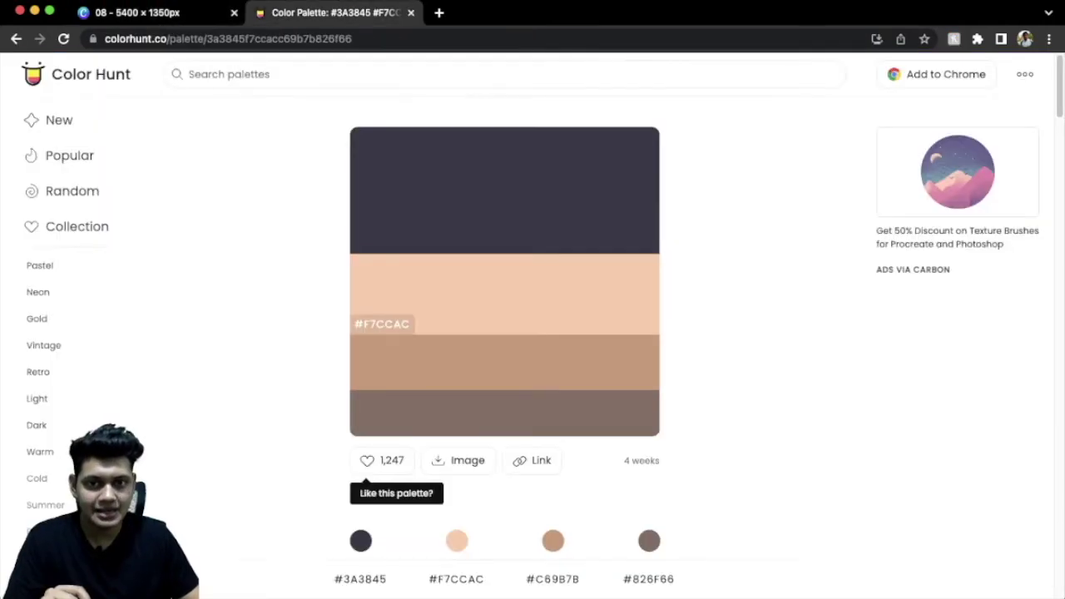
key("ctrl+Tab")
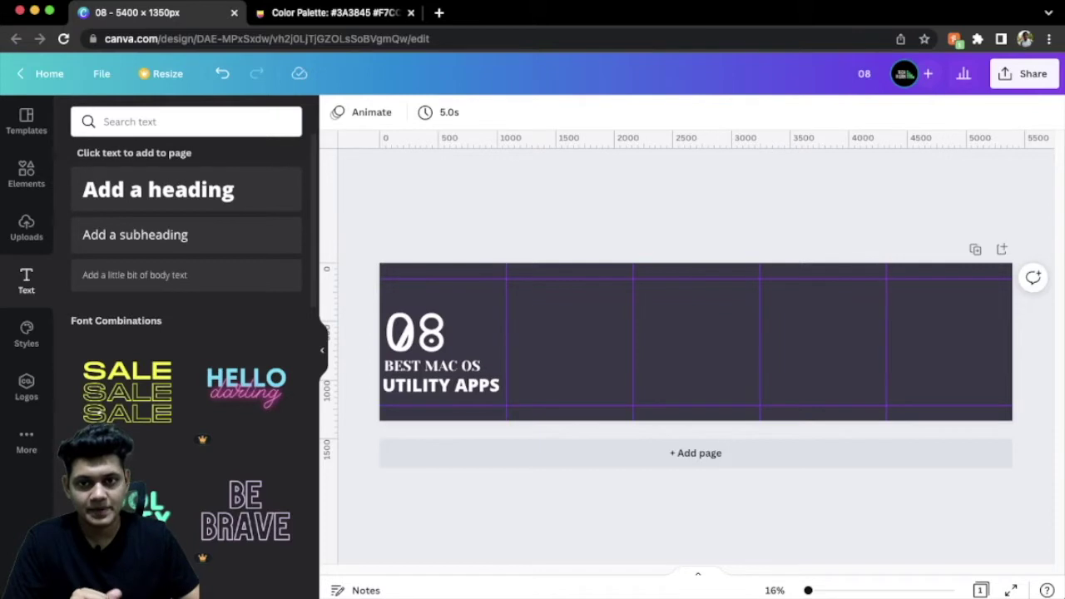
left_click(415, 333)
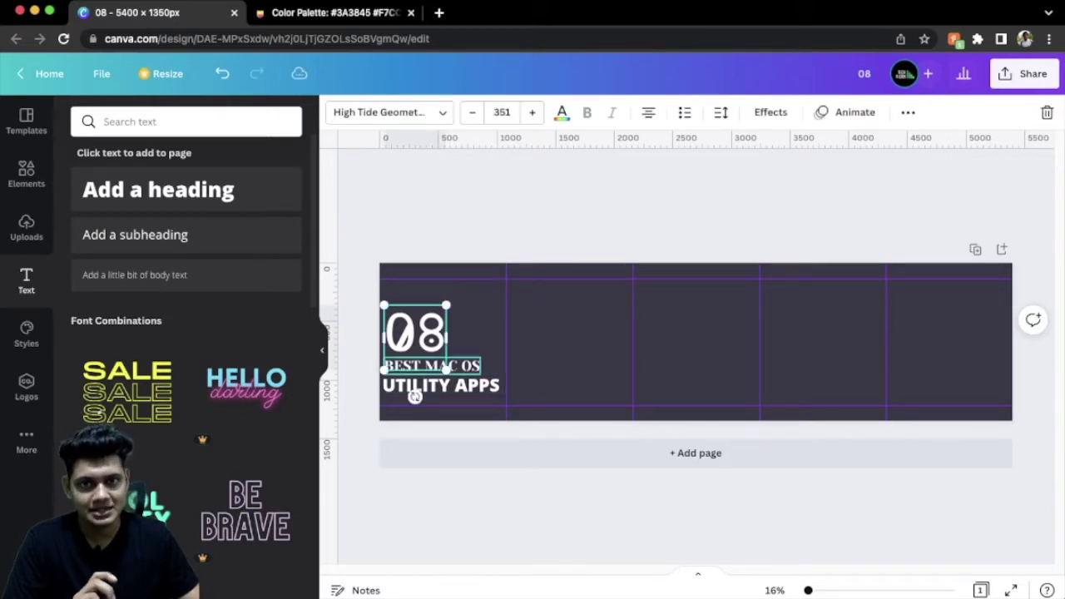
left_click(562, 112)
type("F7CCAC")
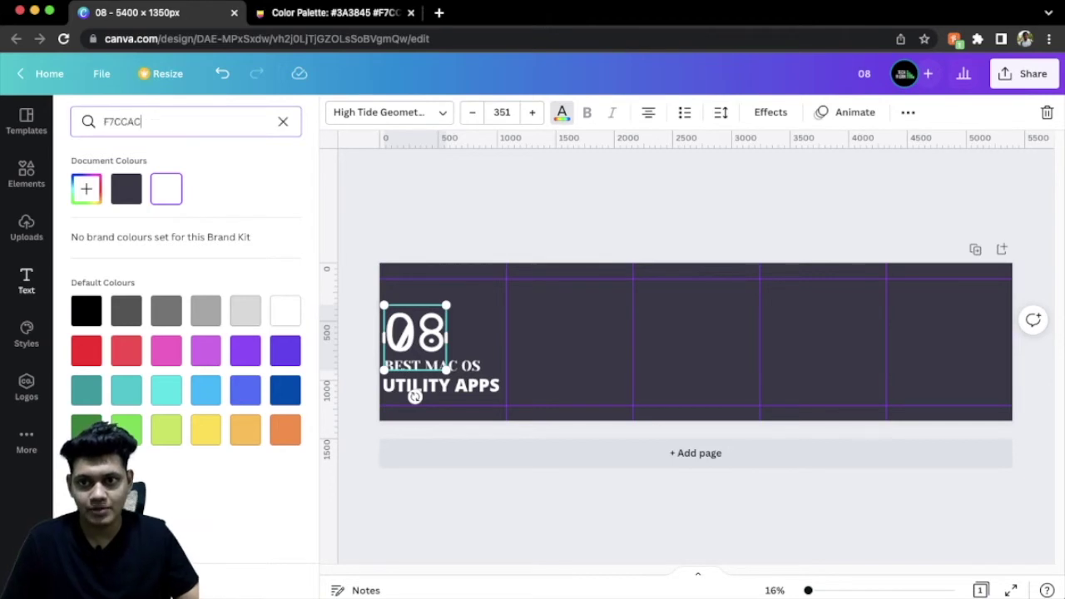
left_click(85, 189)
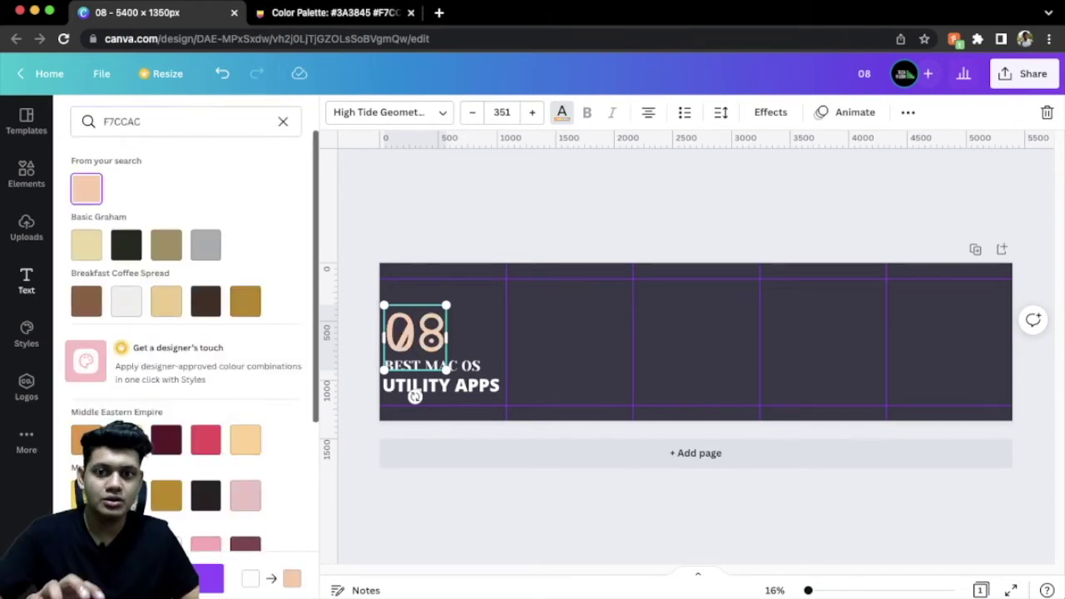
key("Escape")
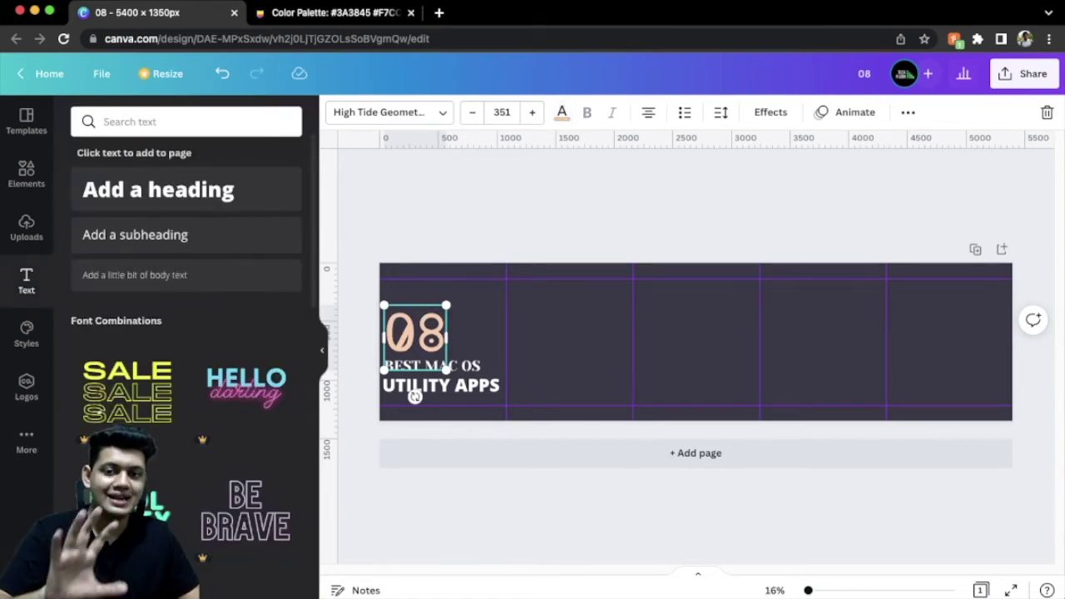
key("Escape")
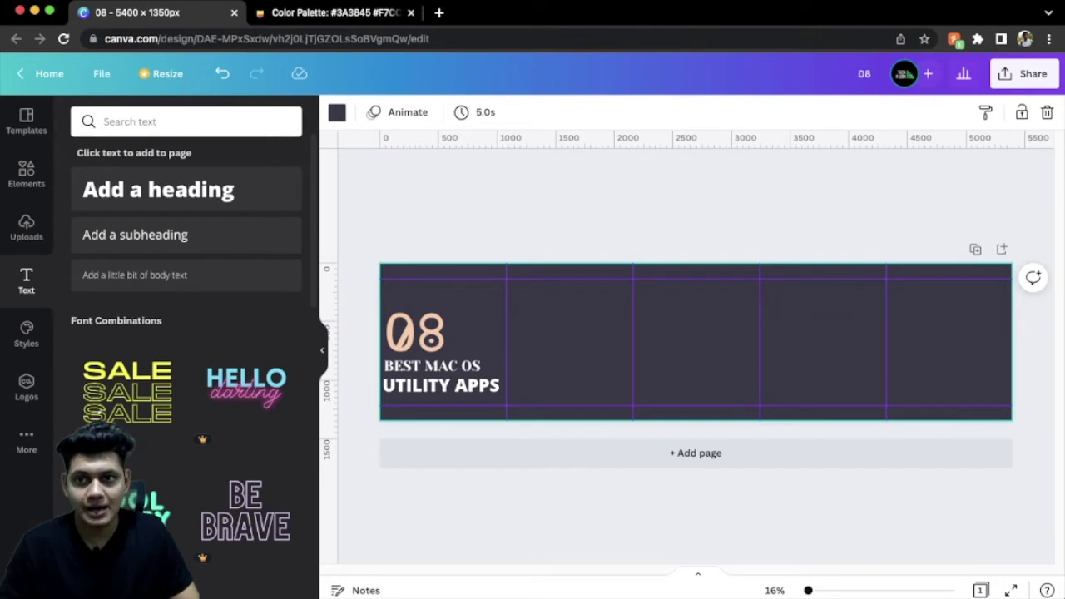
Step: Search the Elements library for "3D AVTAR" graphics and browse the results
left_click(26, 175)
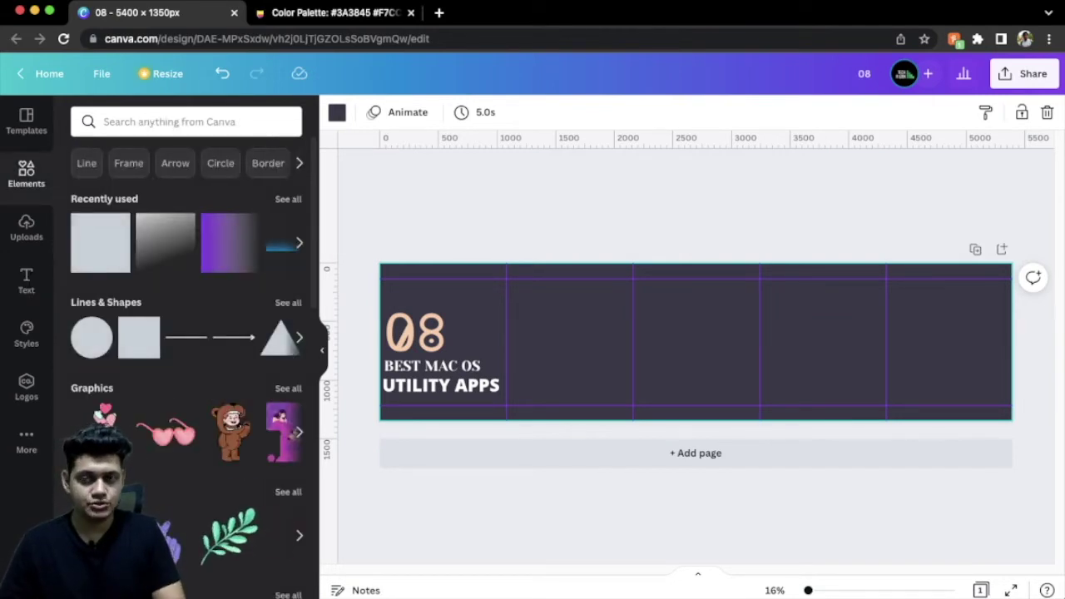
left_click(167, 121)
type("3D AVTAR")
key("Return")
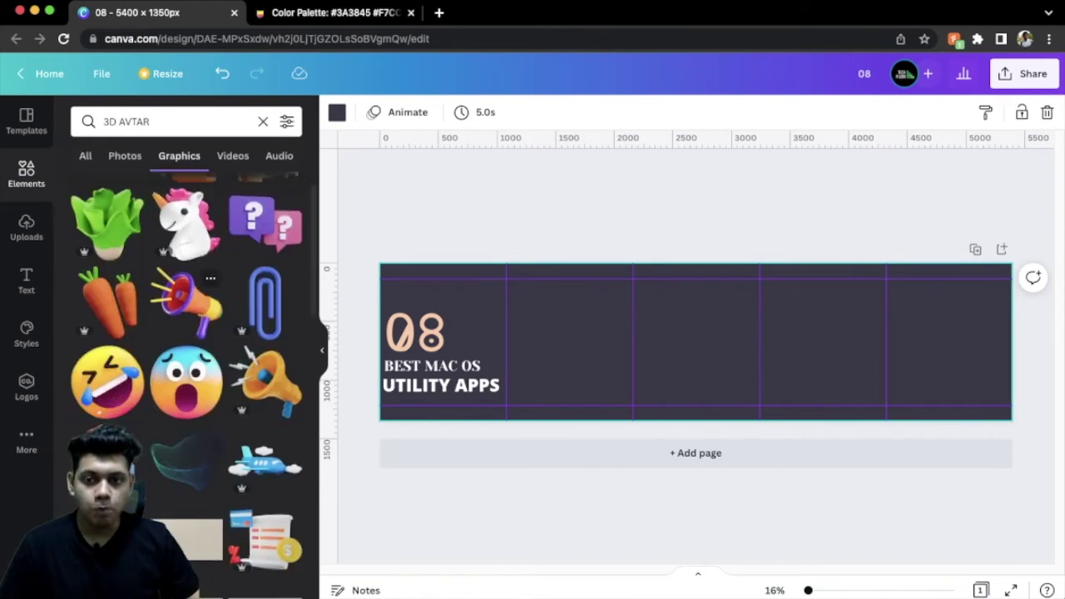
scroll(191, 333, "down", 2)
scroll(191, 333, "up", 3)
scroll(192, 333, "down", 3)
scroll(191, 375, "down", 2)
scroll(191, 374, "down", 1)
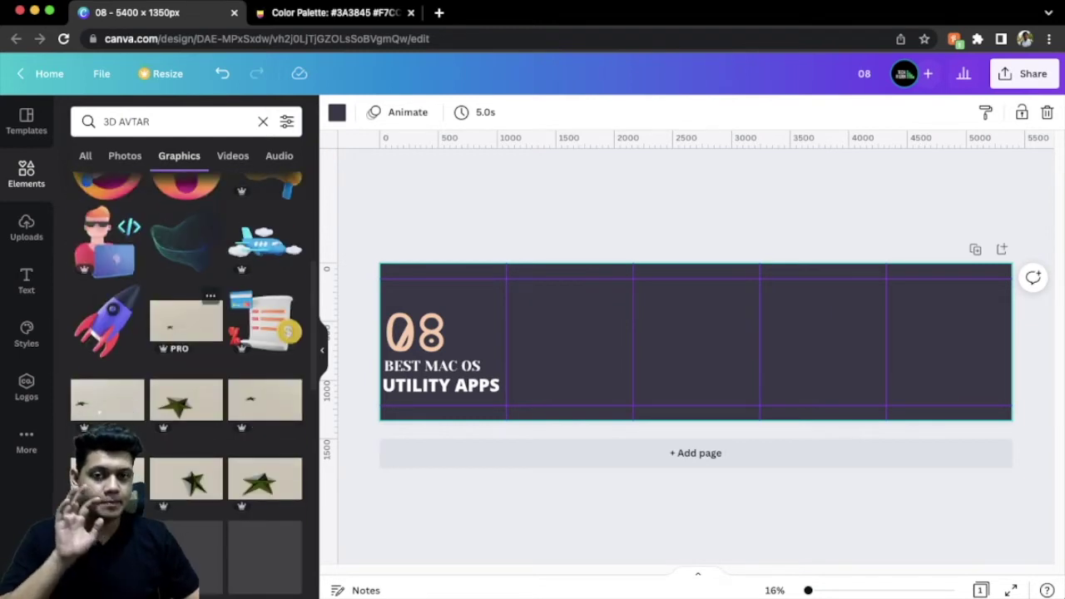
scroll(192, 374, "up", 5)
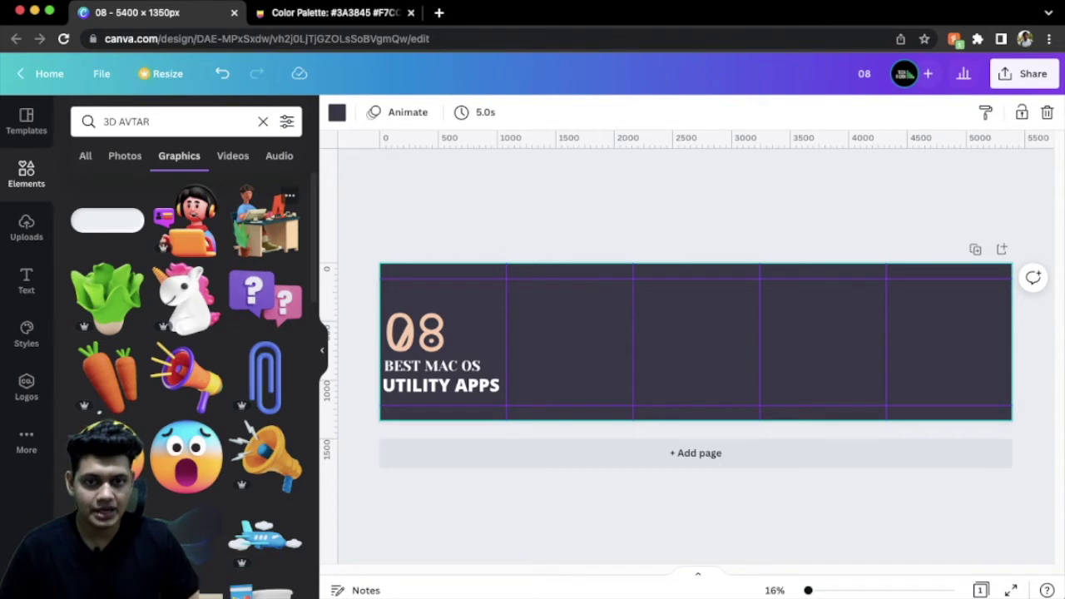
Step: Add the 3D person-at-desk graphic beside the peach 08 numeral
left_click(266, 220)
key("Escape")
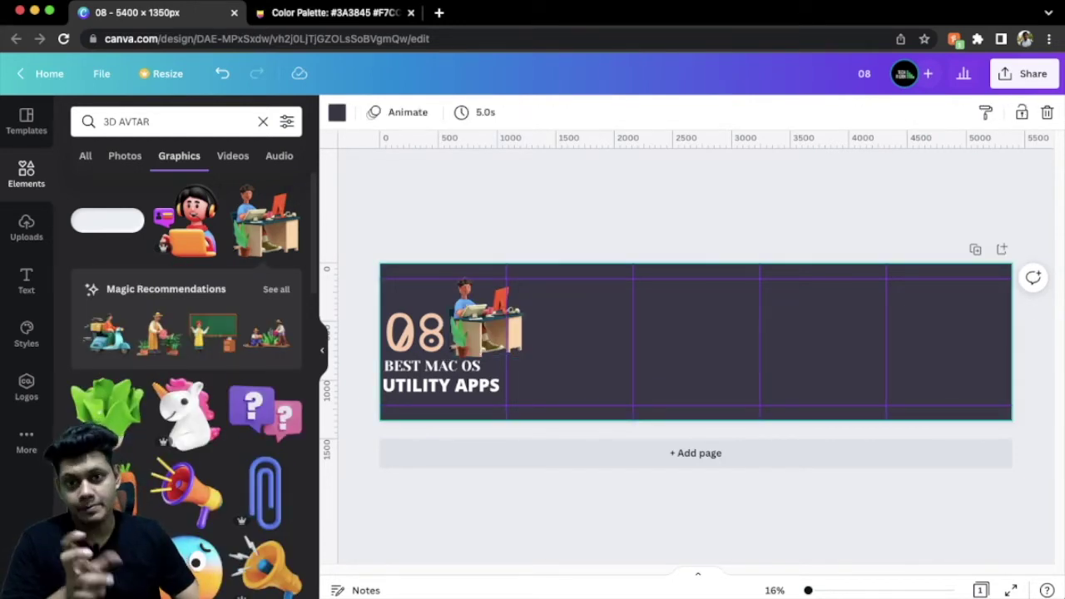
left_click(485, 316)
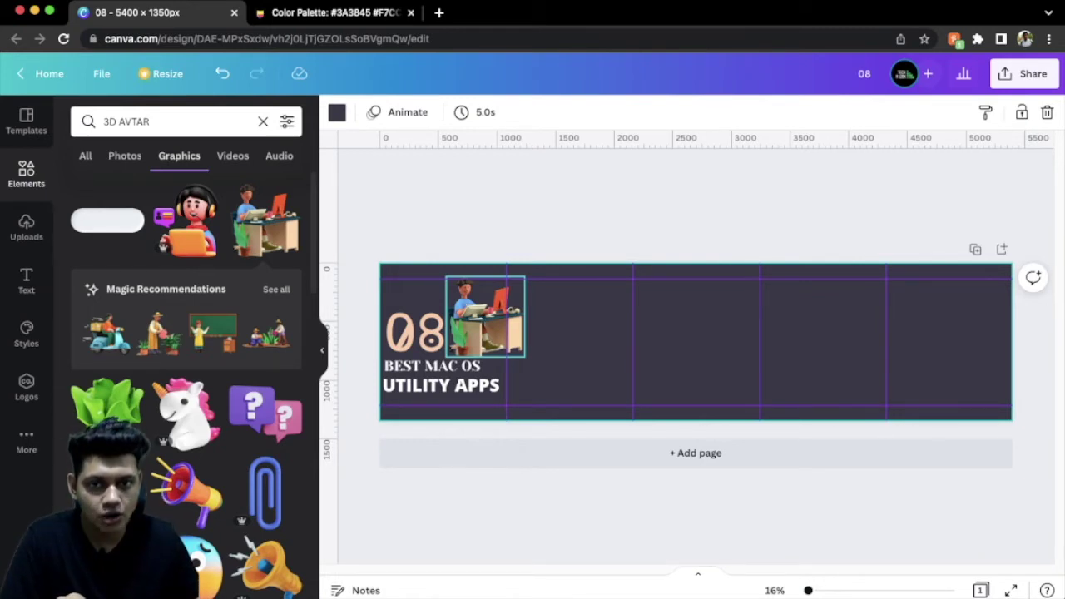
key("Escape")
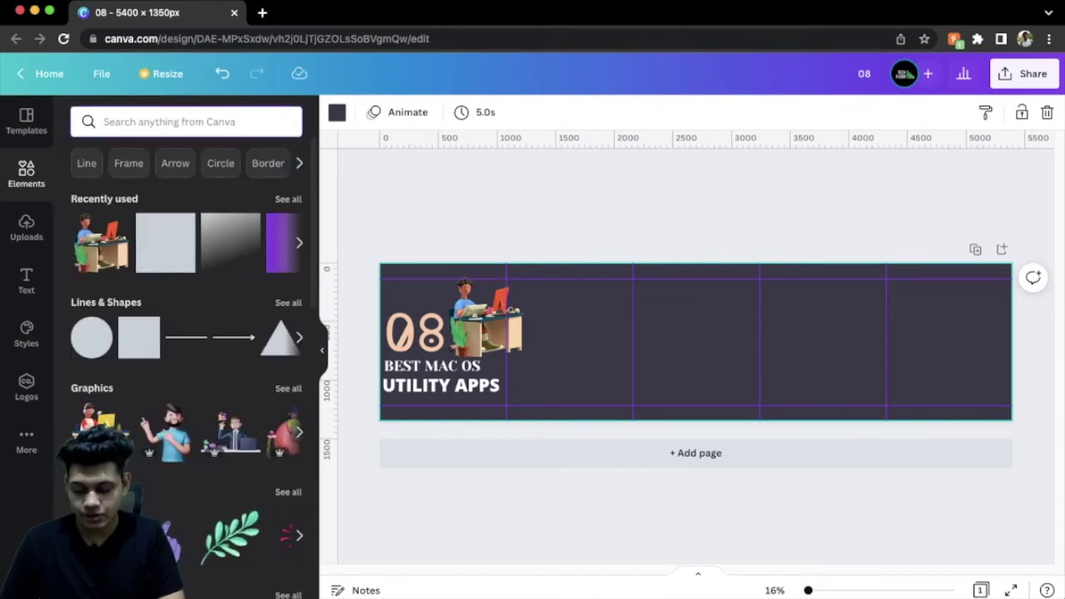
Step: Search Elements for 'gradient' and browse the Graphics results for blob shapes
type("gradient")
key("Return")
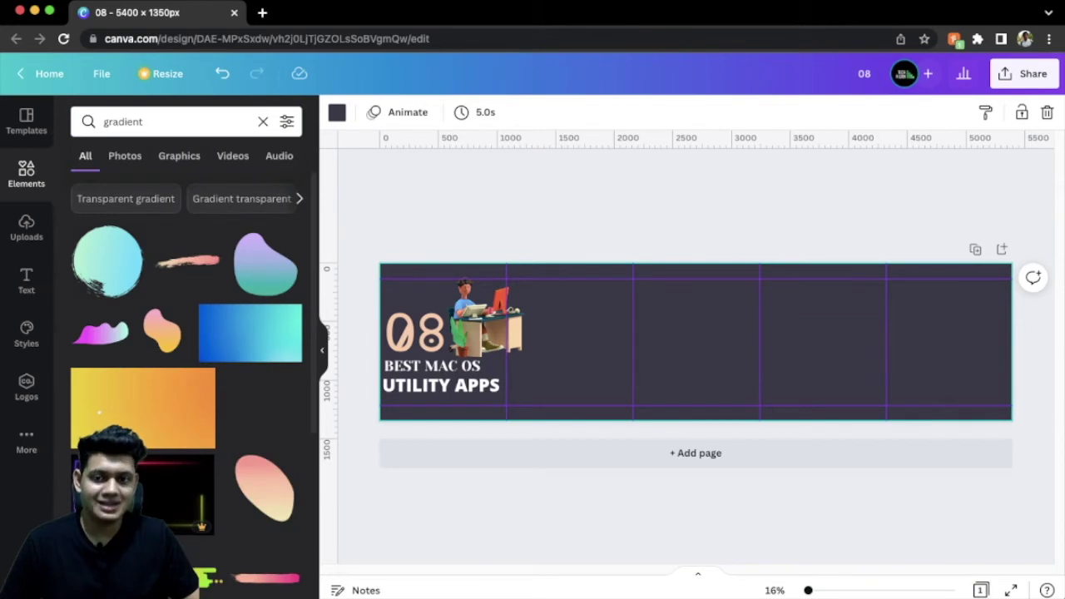
scroll(186, 375, "down", 5)
scroll(186, 375, "down", 3)
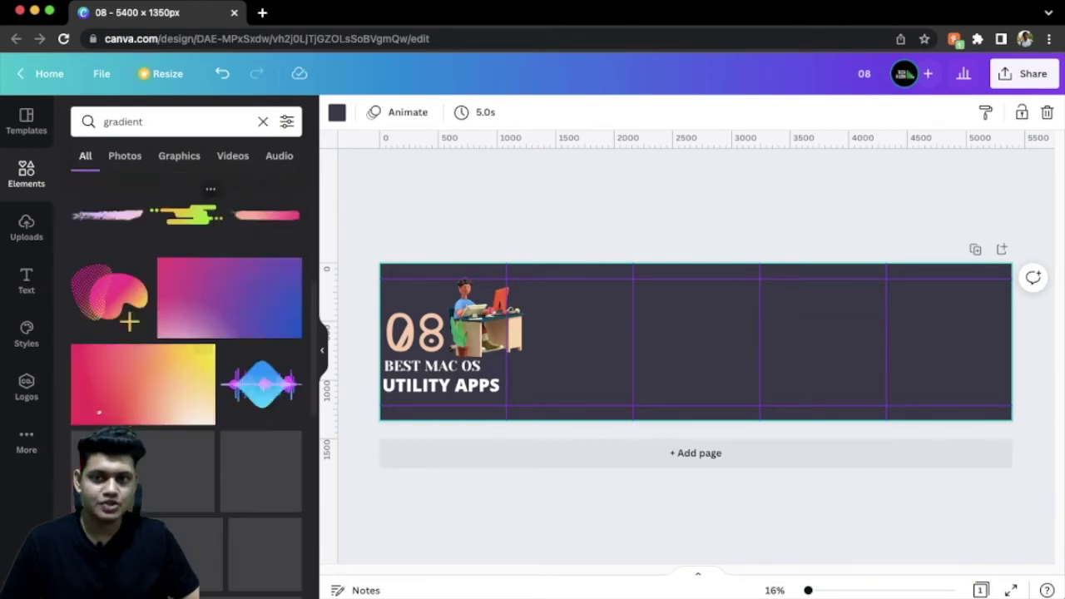
scroll(186, 375, "up", 5)
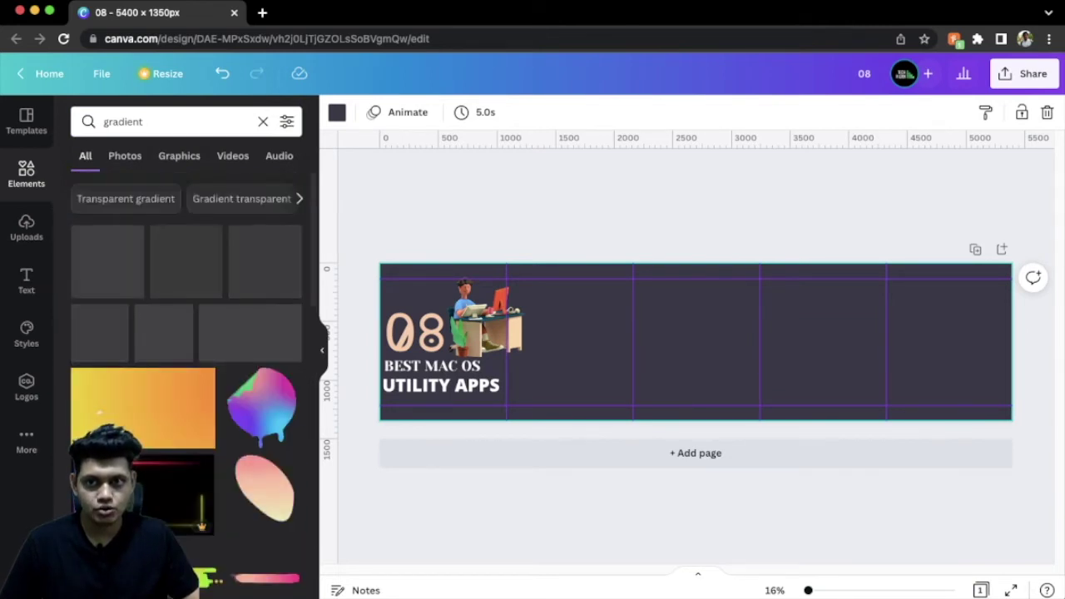
left_click(178, 156)
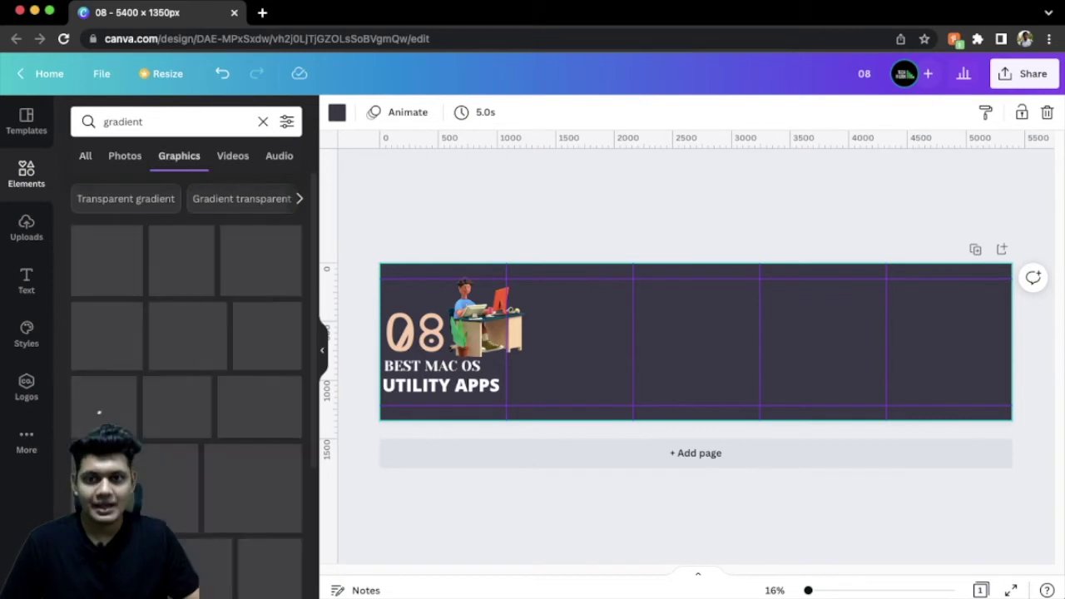
scroll(99, 412, "down", 3)
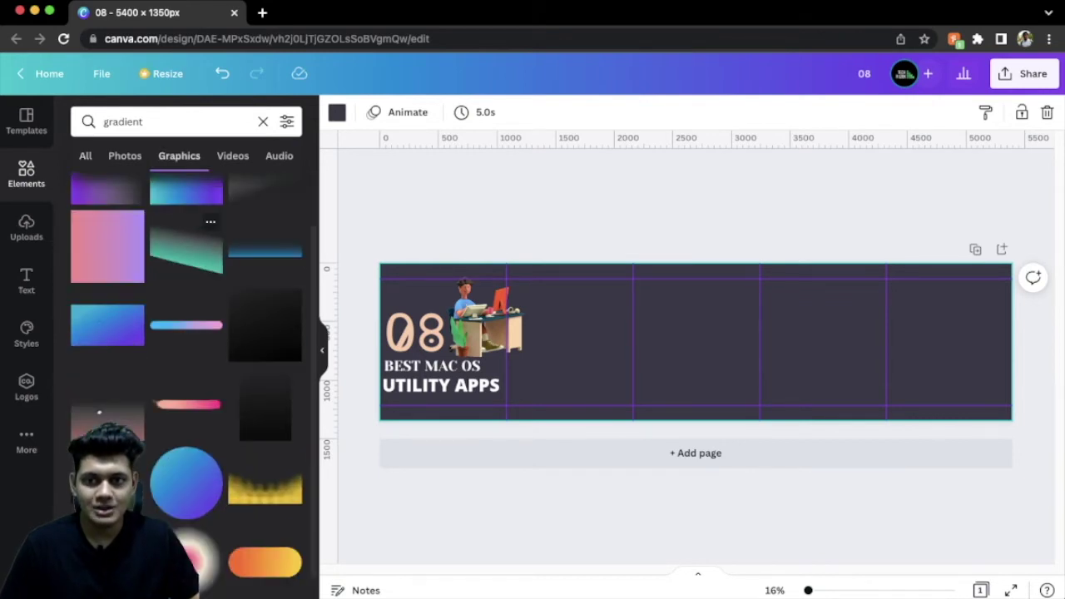
scroll(99, 412, "down", 5)
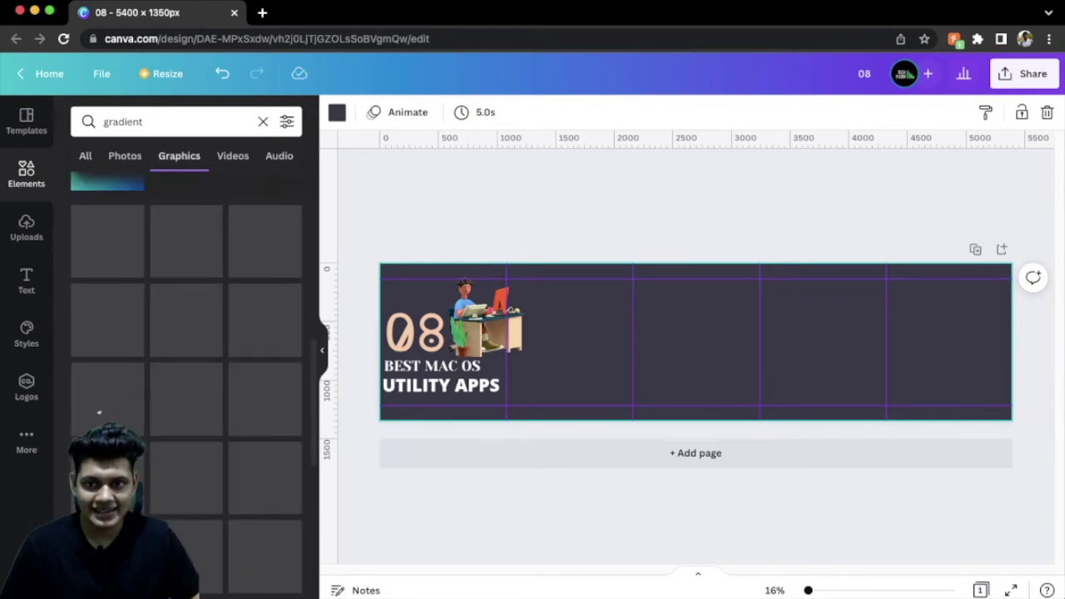
scroll(99, 412, "down", 2)
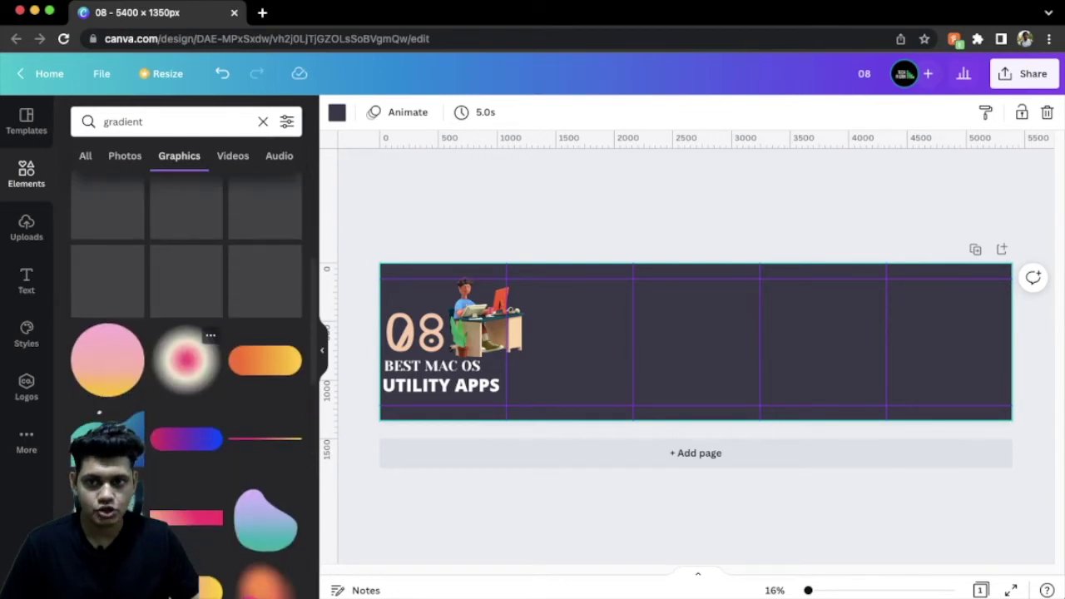
scroll(99, 412, "down", 2)
scroll(186, 366, "up", 5)
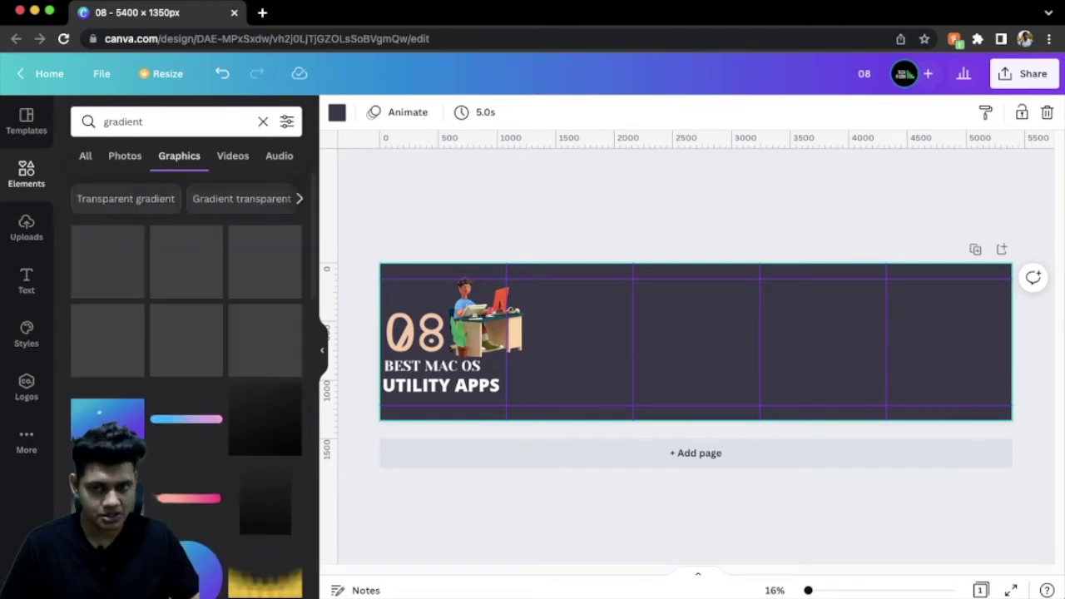
scroll(186, 366, "down", 3)
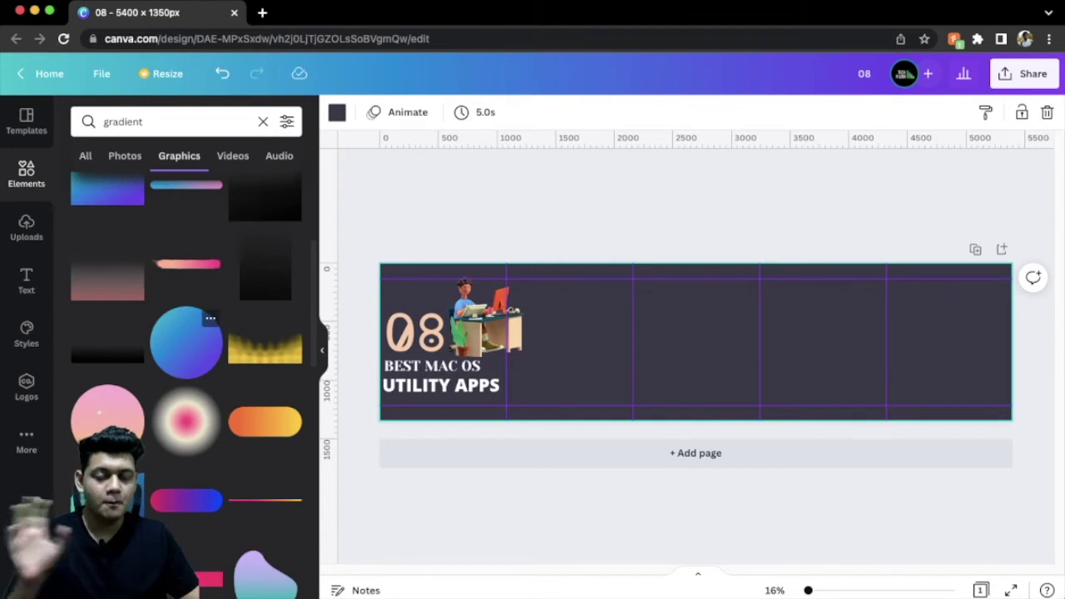
scroll(187, 357, "down", 1)
scroll(187, 358, "down", 1)
scroll(187, 366, "down", 5)
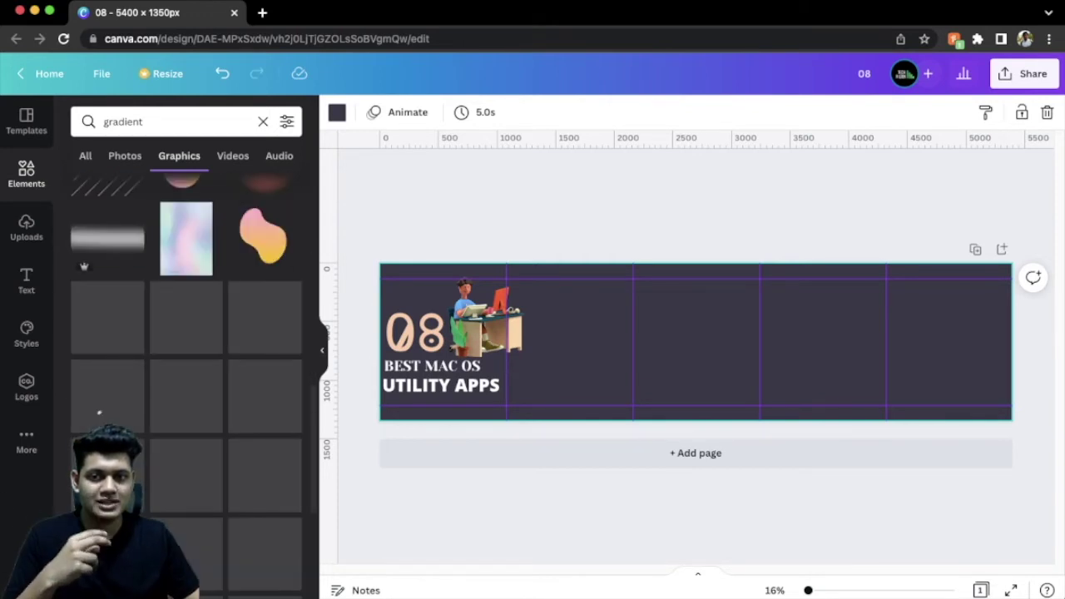
scroll(187, 366, "up", 3)
scroll(187, 366, "up", 1)
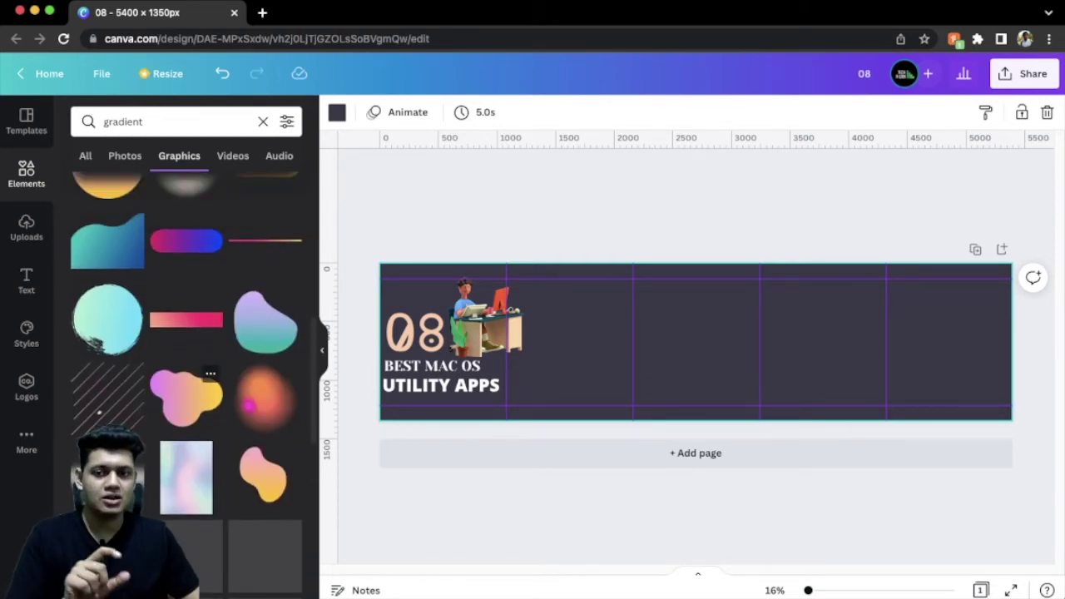
scroll(187, 366, "down", 1)
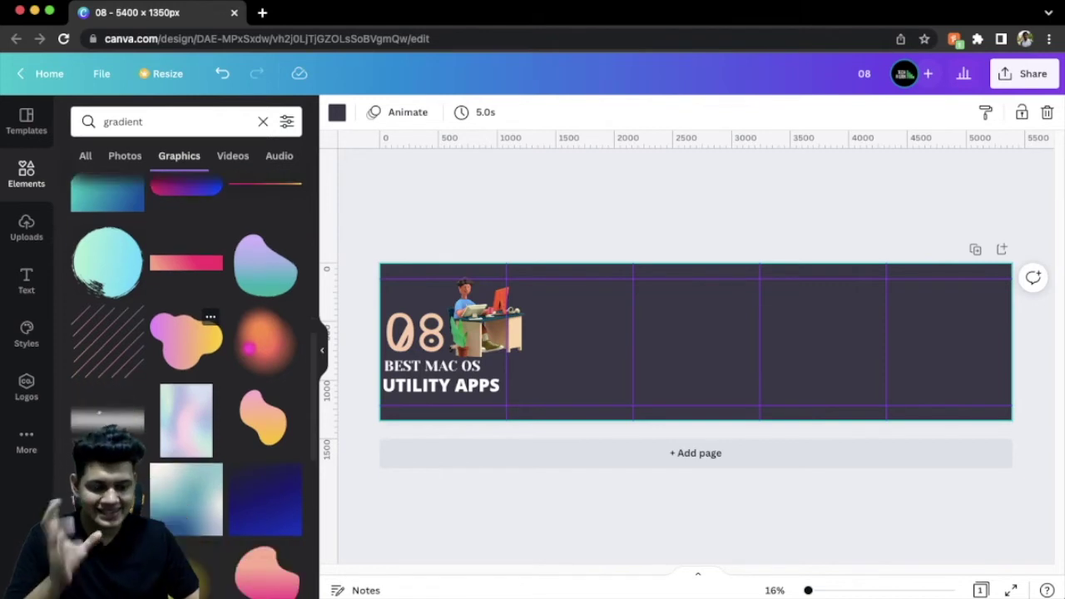
scroll(188, 350, "down", 1)
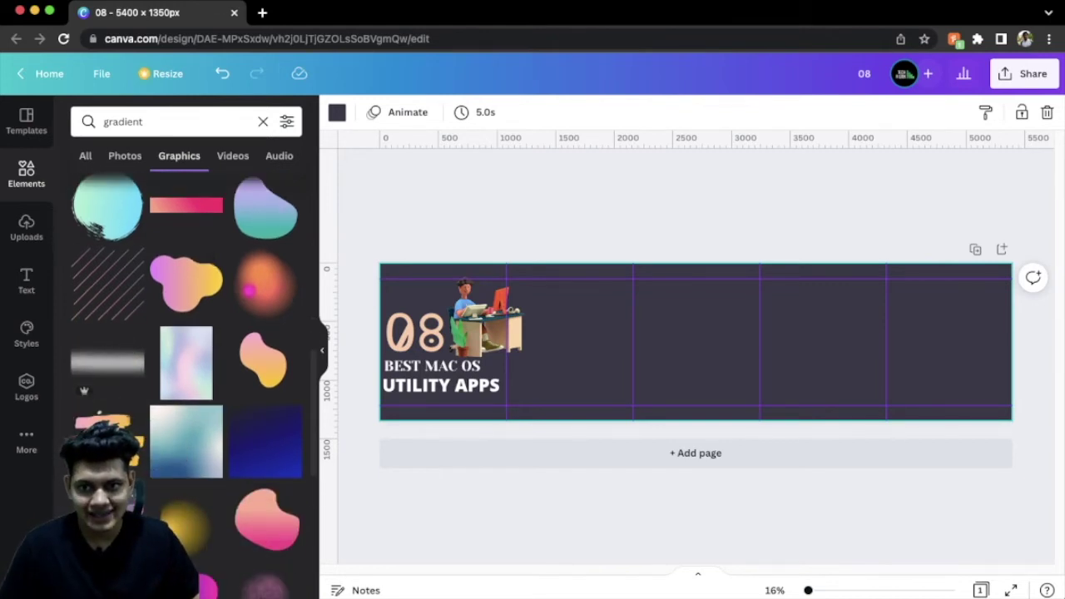
Step: Place blue-pink, magenta (rotated ~45°) and pink-orange gradient blobs along the banner's edges
left_click(265, 208)
left_click_drag(690, 345, 621, 416)
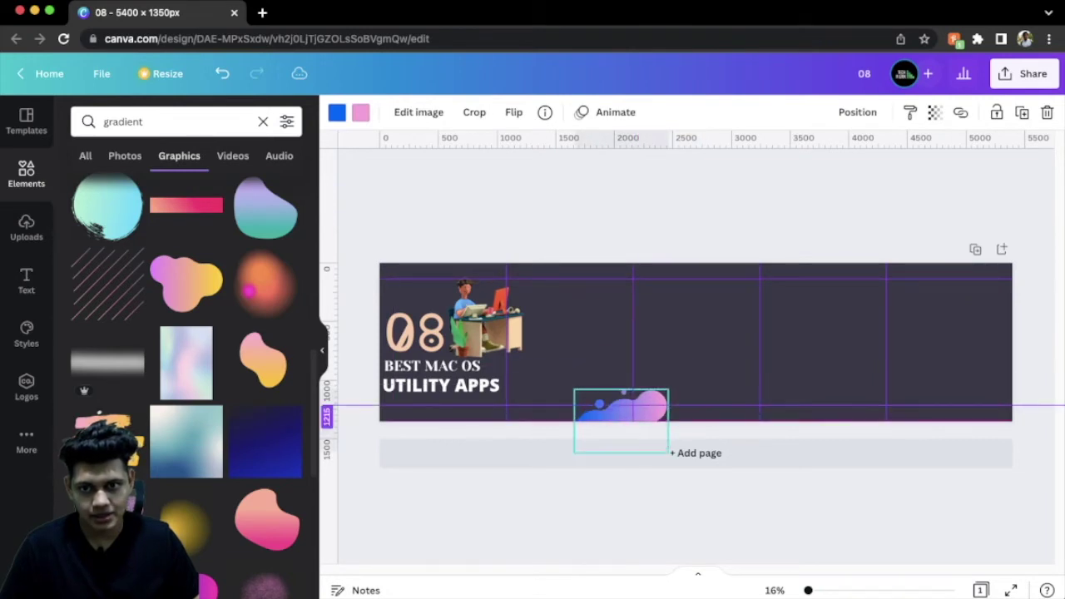
scroll(187, 366, "down", 1)
mouse_move(189, 511)
left_mouse_down()
mouse_move(758, 285)
mouse_move(759, 274)
left_mouse_up()
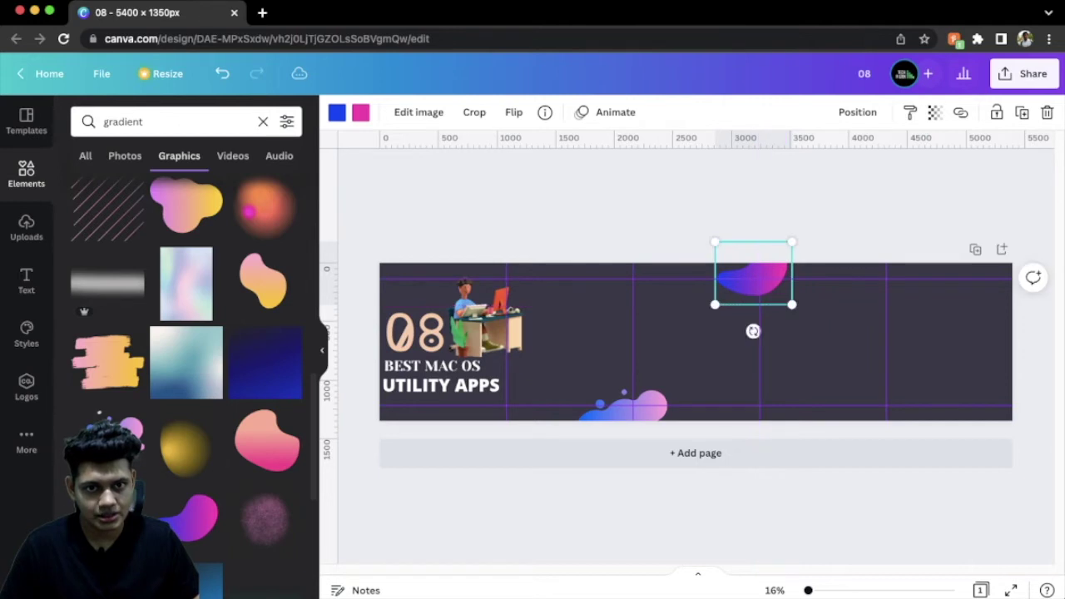
mouse_move(753, 331)
left_mouse_down()
mouse_move(714, 317)
mouse_move(732, 357)
mouse_move(905, 416)
left_mouse_up()
left_click(106, 387)
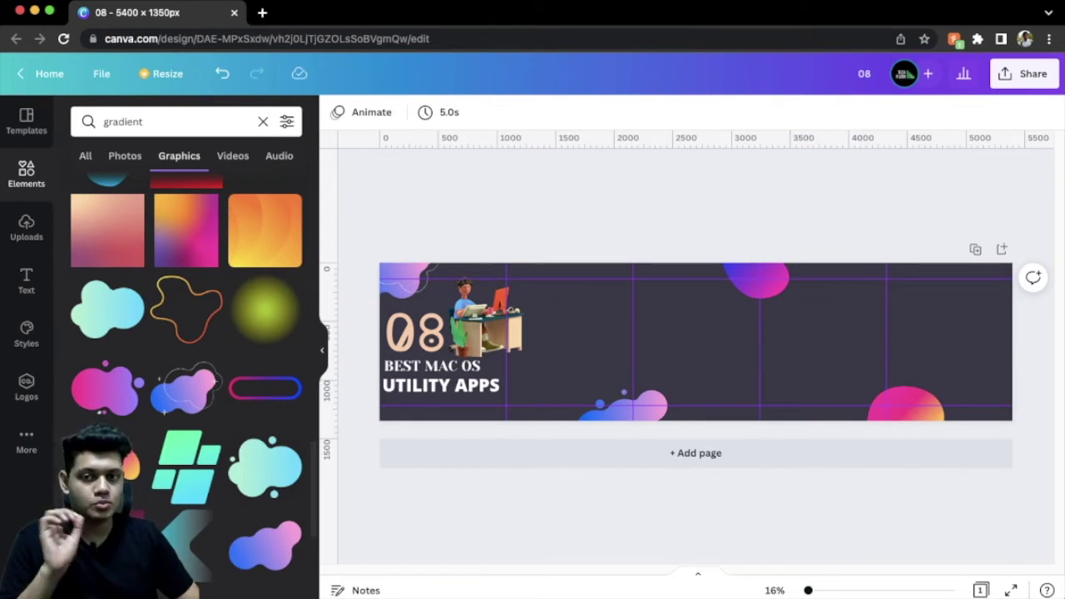
left_click_drag(352, 238, 438, 299)
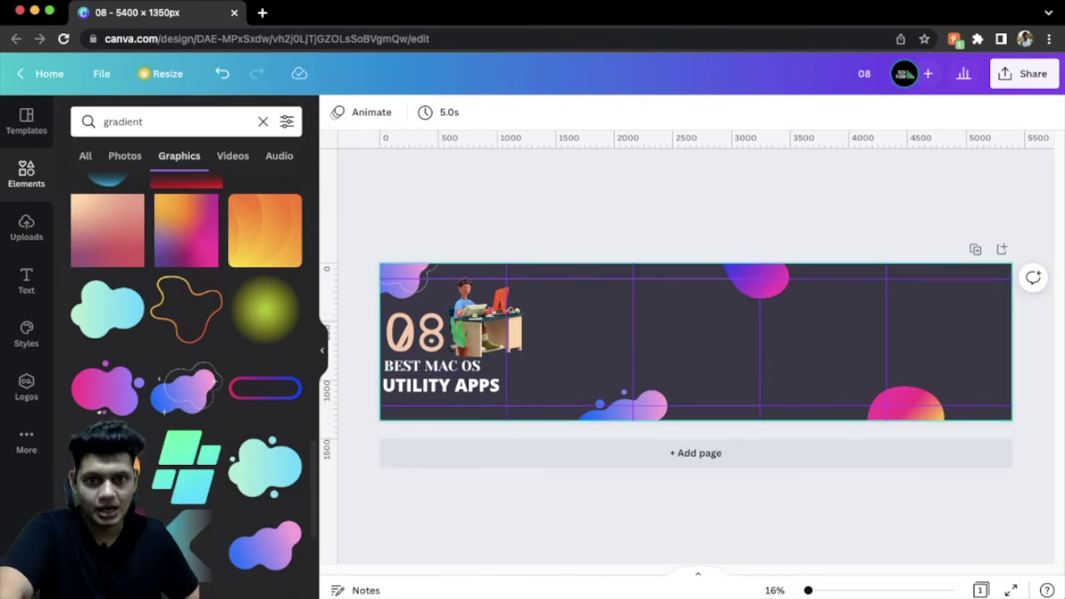
scroll(554, 342, "up", 5)
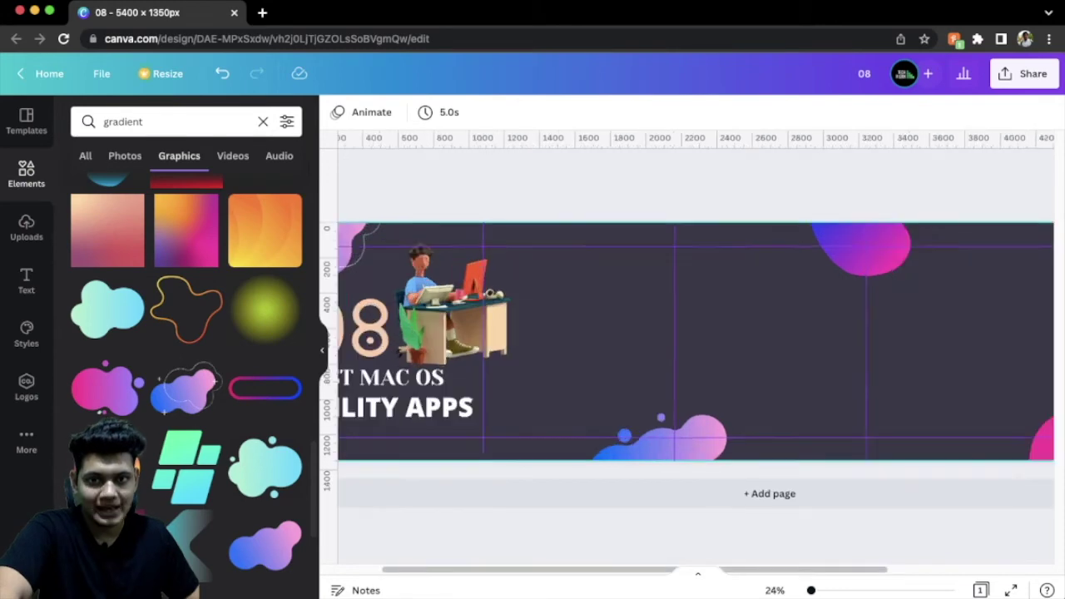
Step: Check the desk illustration and UTILITY APPS text, then add a new text box for the Instagram handle
scroll(555, 342, "up", 1)
scroll(554, 342, "up", 1)
left_click(520, 303)
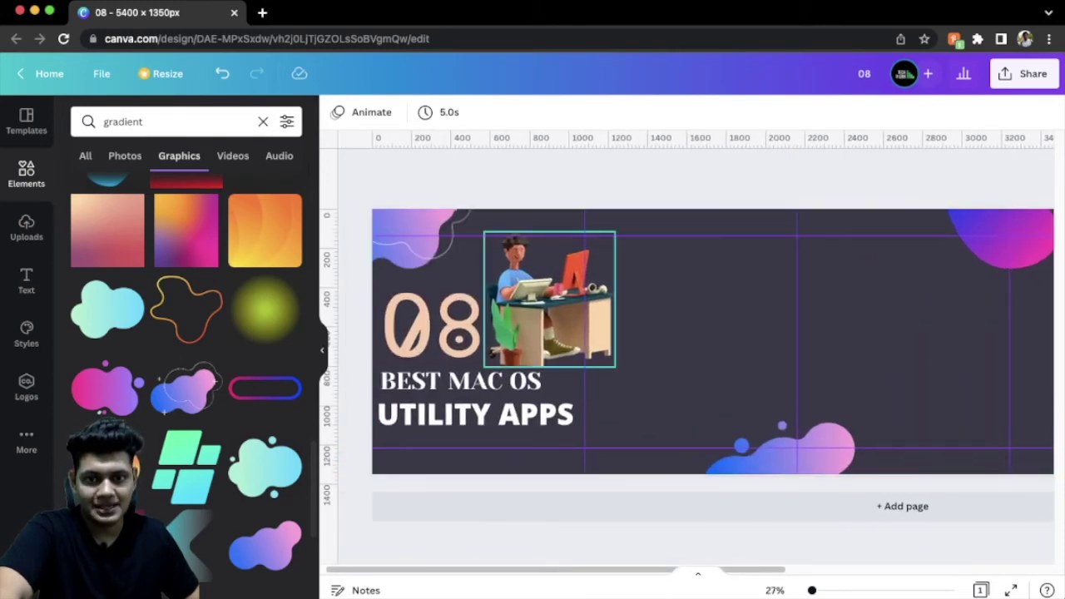
scroll(454, 370, "up", 3)
left_click(462, 435)
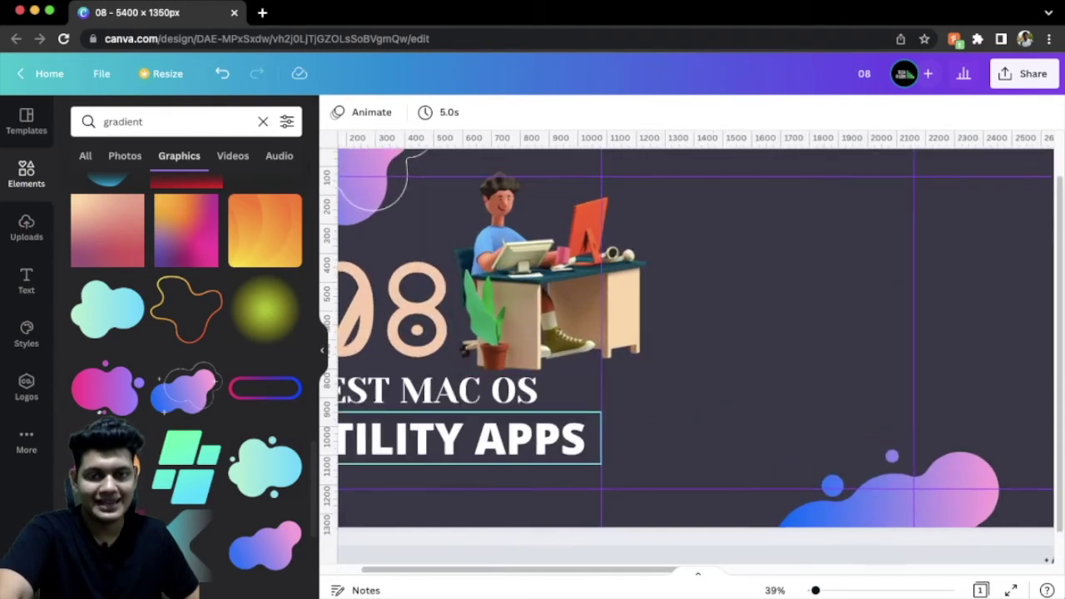
scroll(582, 332, "left", 3)
key("Escape")
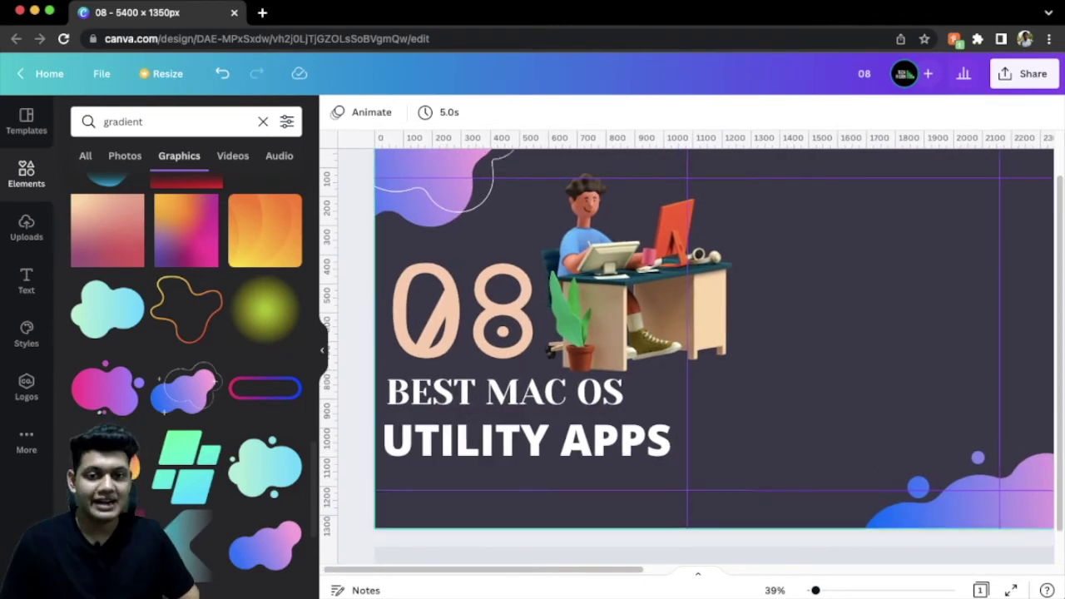
key("t")
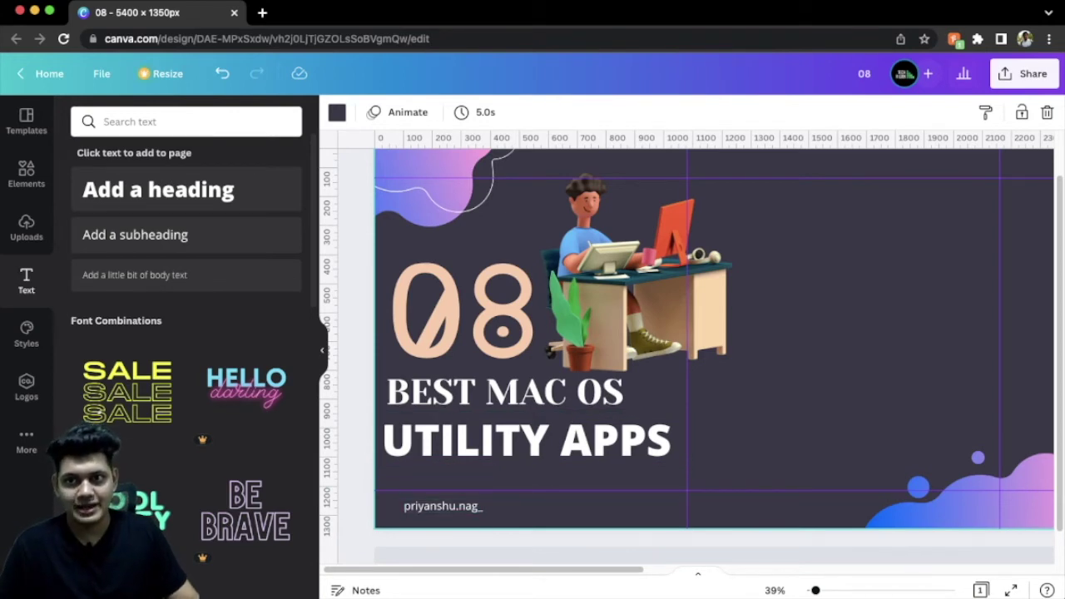
Step: Add a small white Instagram logo left of the handle and duplicate the handle line further right
left_click(27, 173)
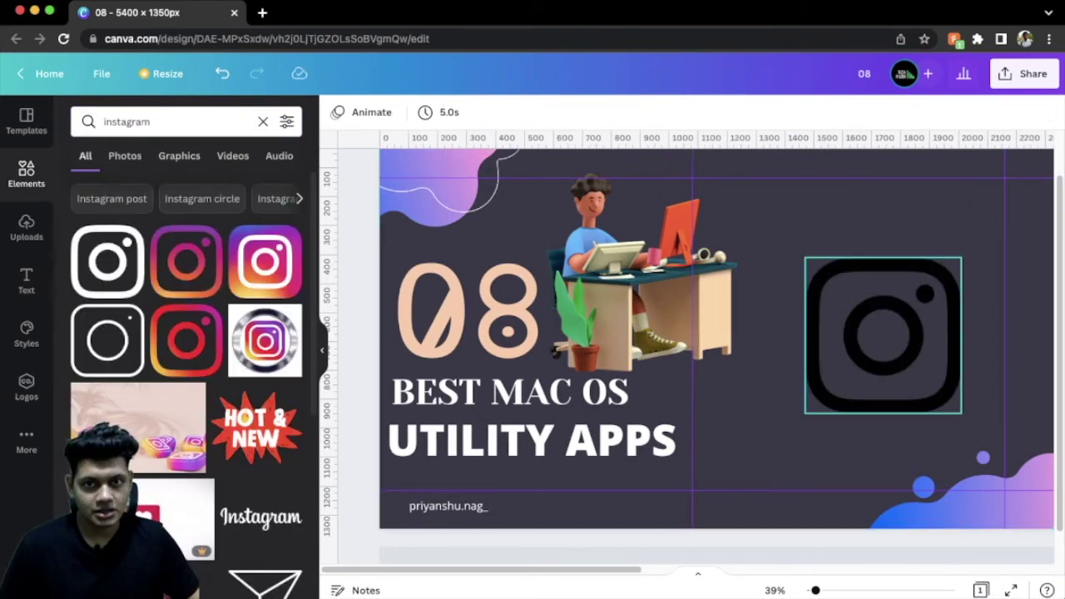
left_click(883, 334)
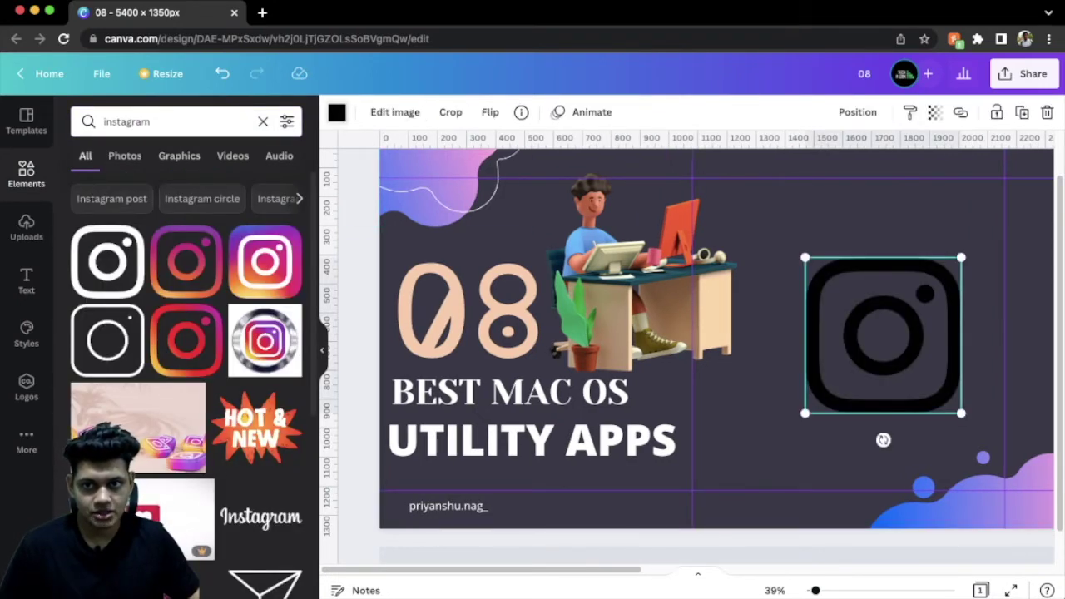
left_click(336, 112)
left_click(246, 229)
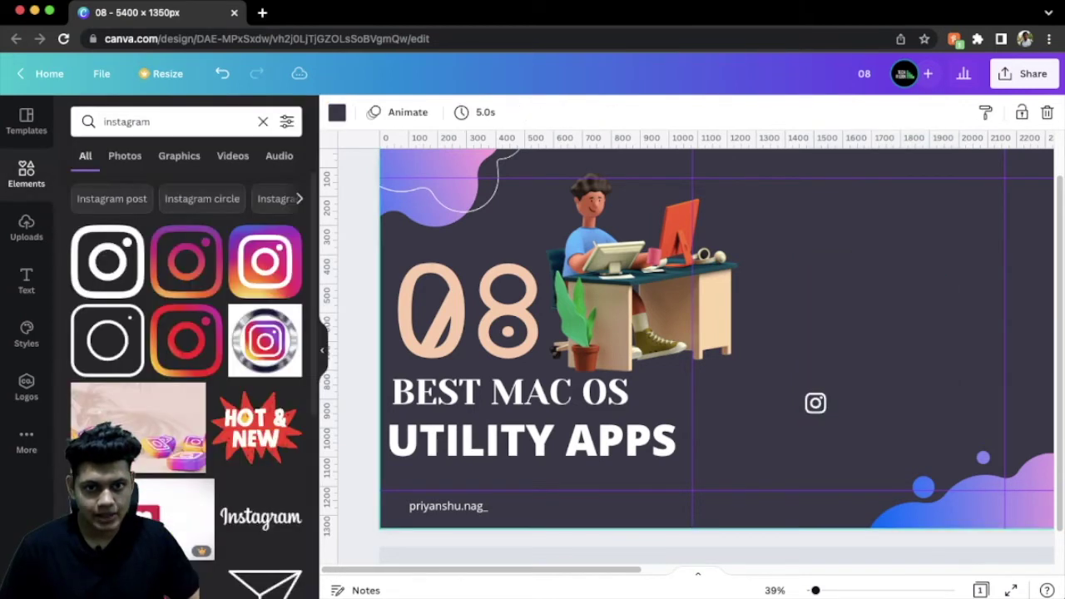
mouse_move(815, 403)
left_mouse_down()
mouse_move(616, 475)
mouse_move(400, 505)
left_mouse_up()
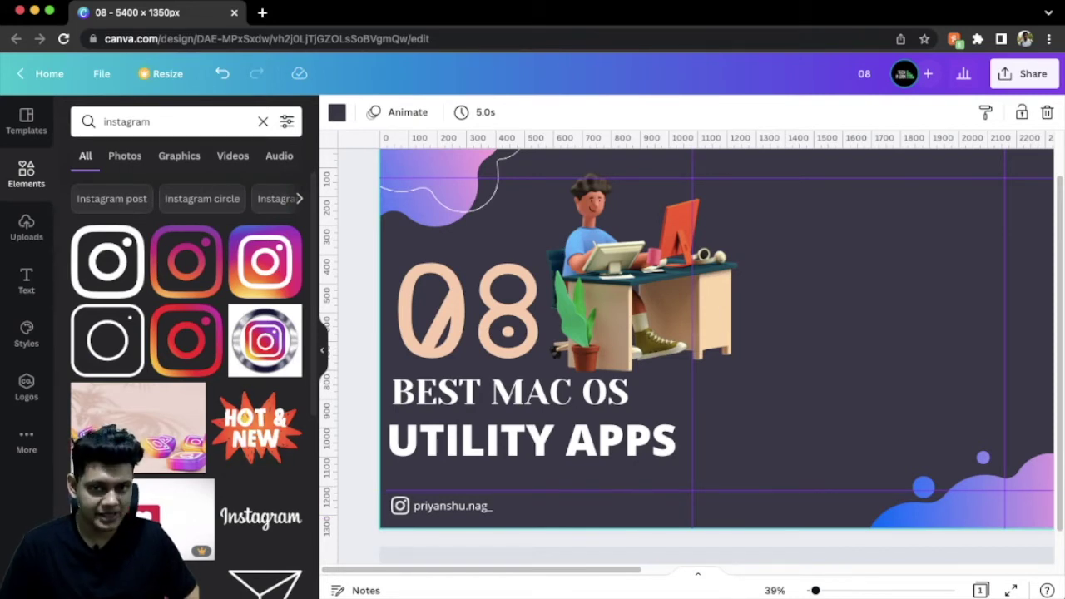
left_click(416, 504)
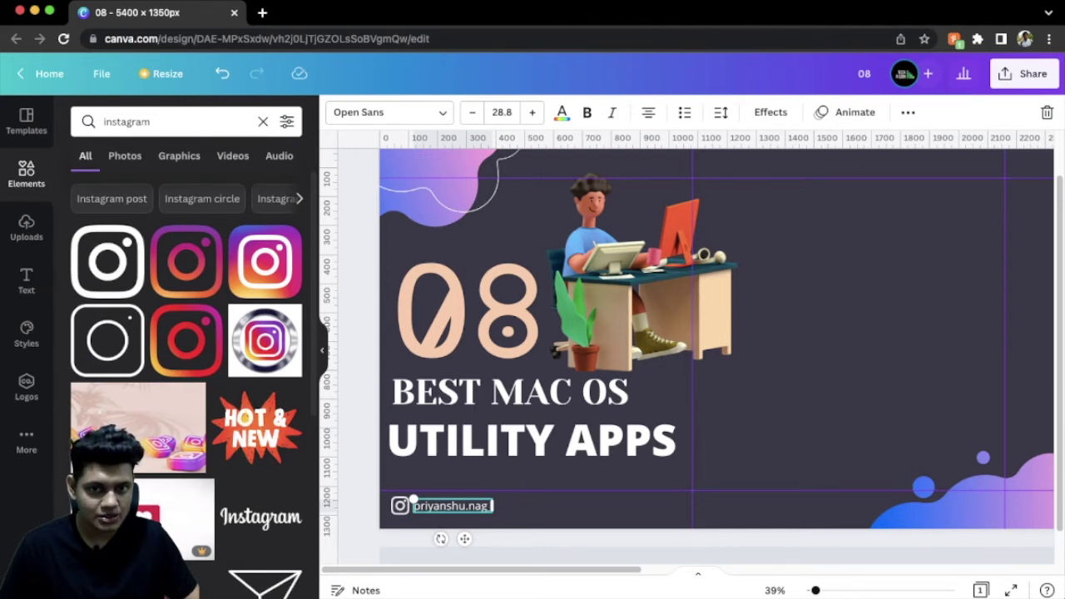
left_click_drag(413, 499, 570, 501)
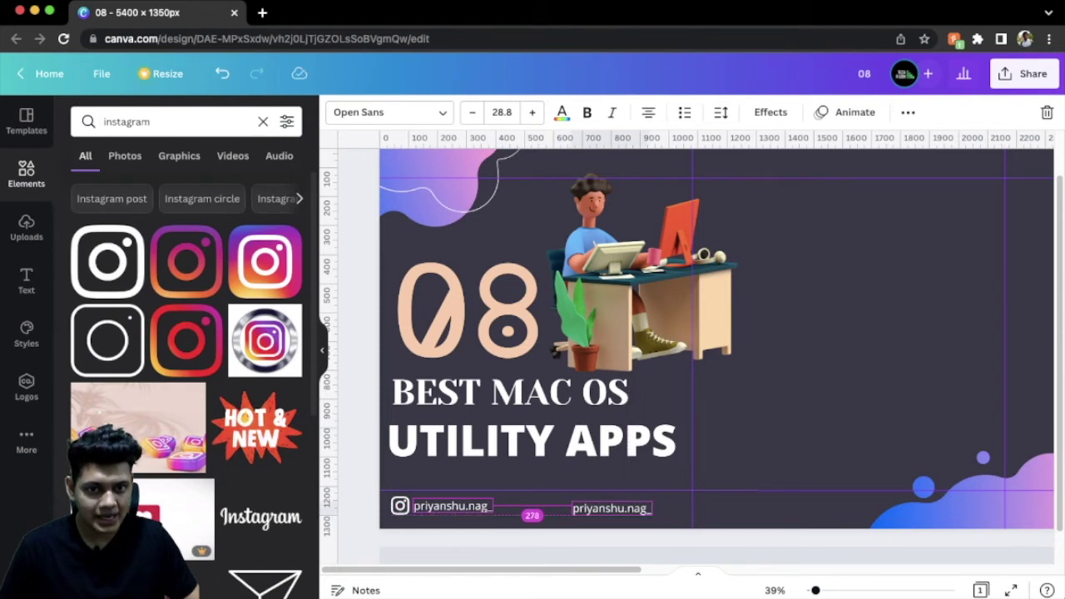
Step: Change the copied handle text to 'Swipe' and add a thin arrow graphic after it
double_click(599, 507)
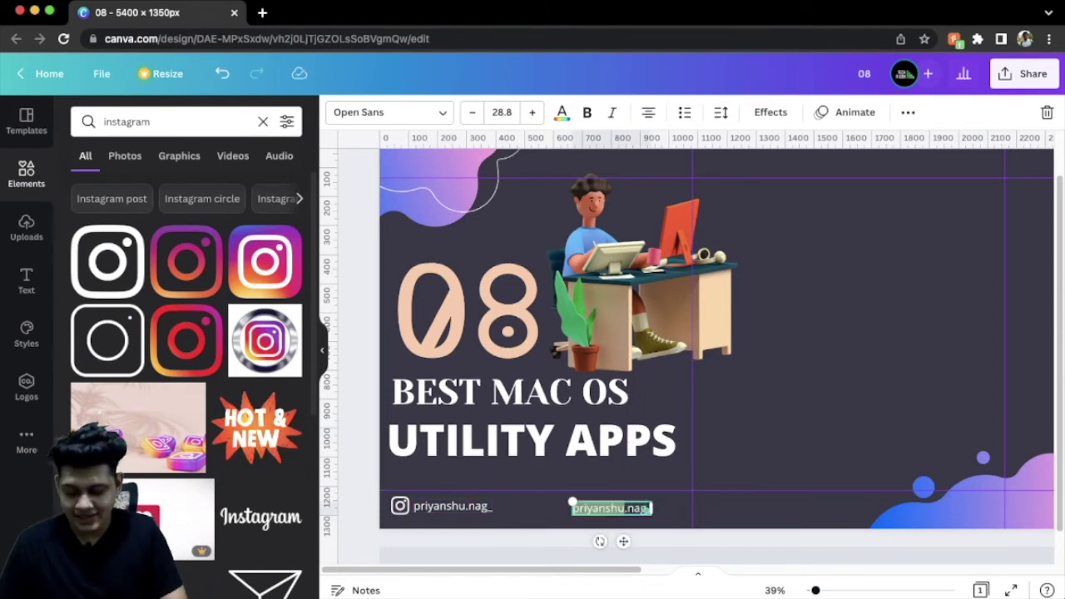
type("Swipe")
key("Escape")
key("Escape")
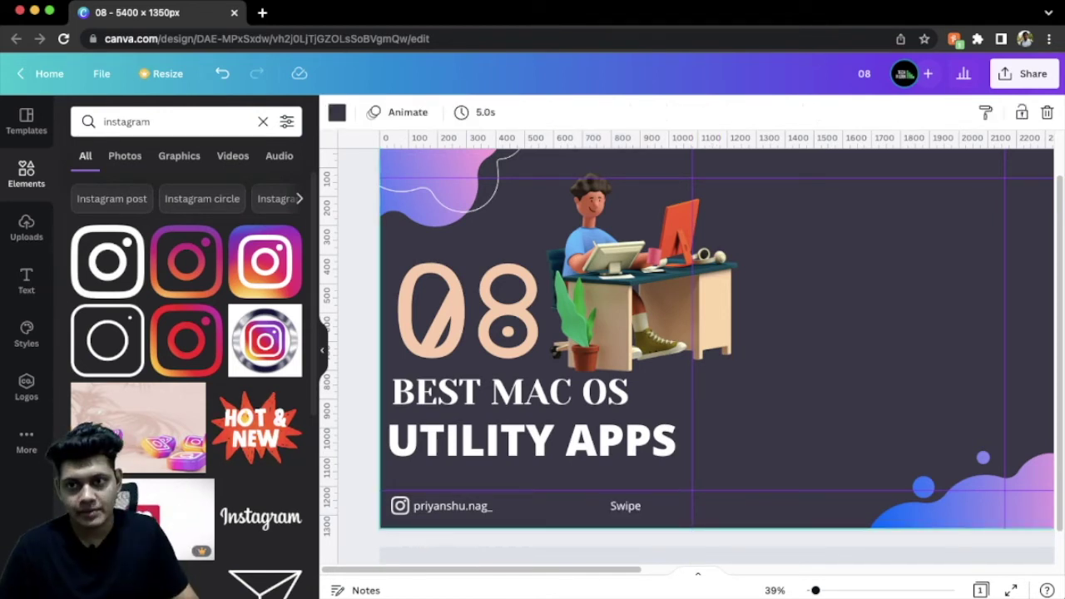
left_click(263, 122)
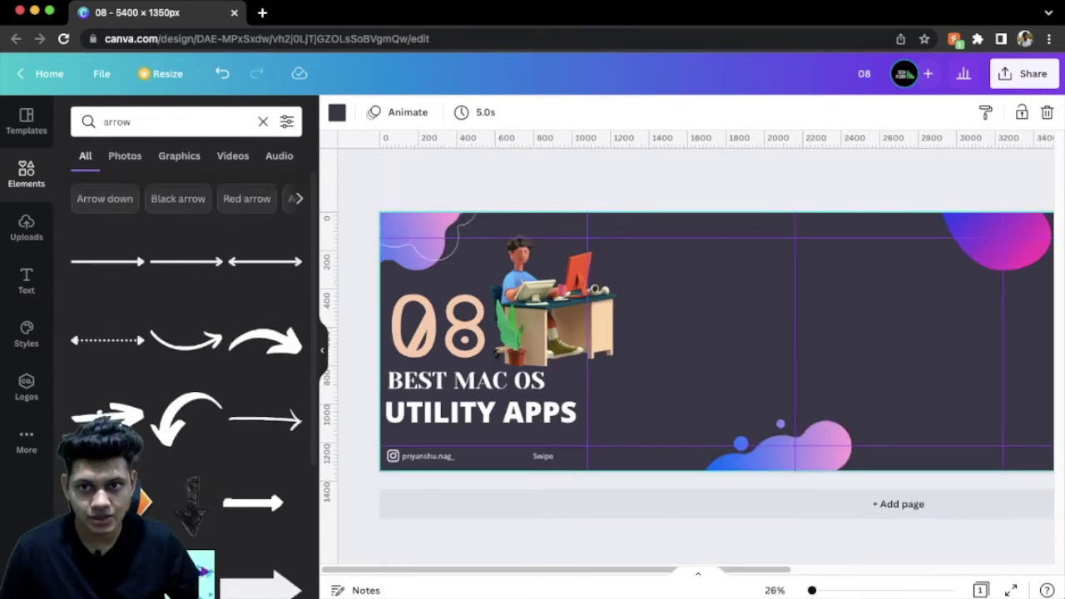
scroll(716, 349, "up", 3)
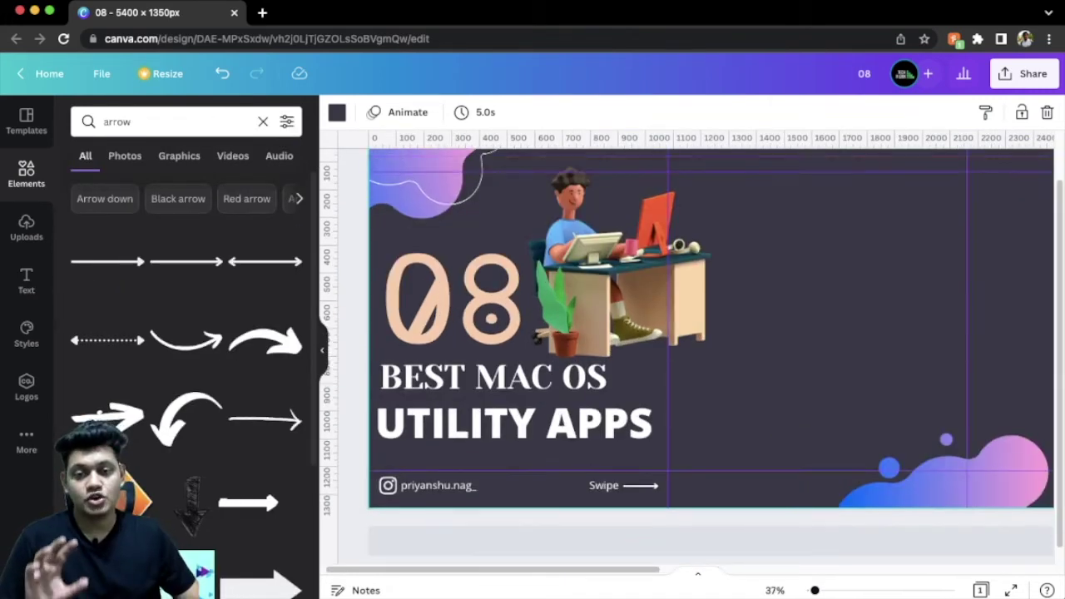
scroll(716, 349, "up", 2)
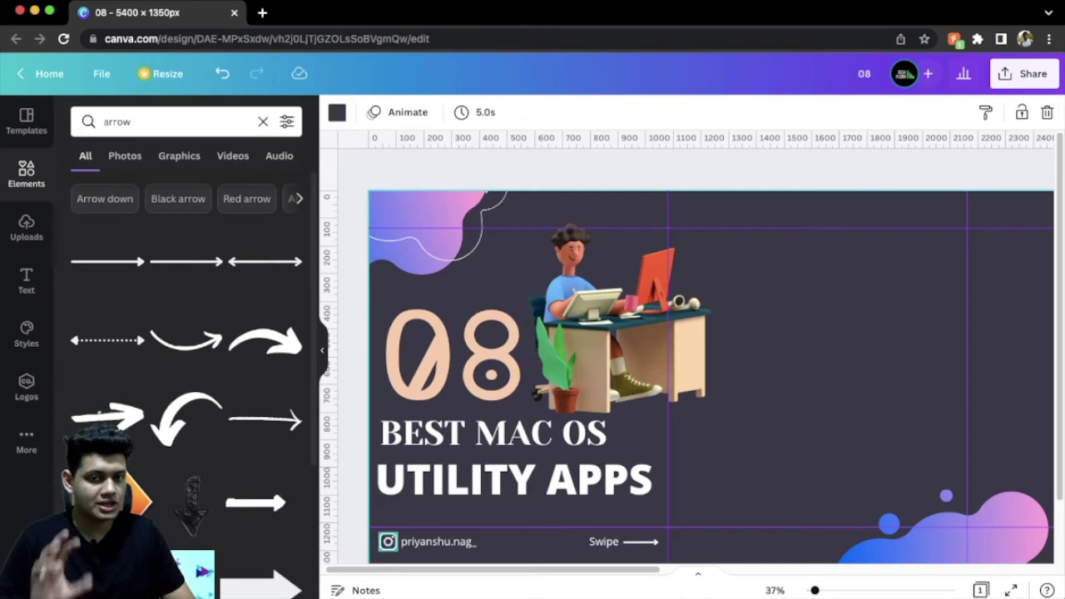
scroll(454, 366, "down", 2)
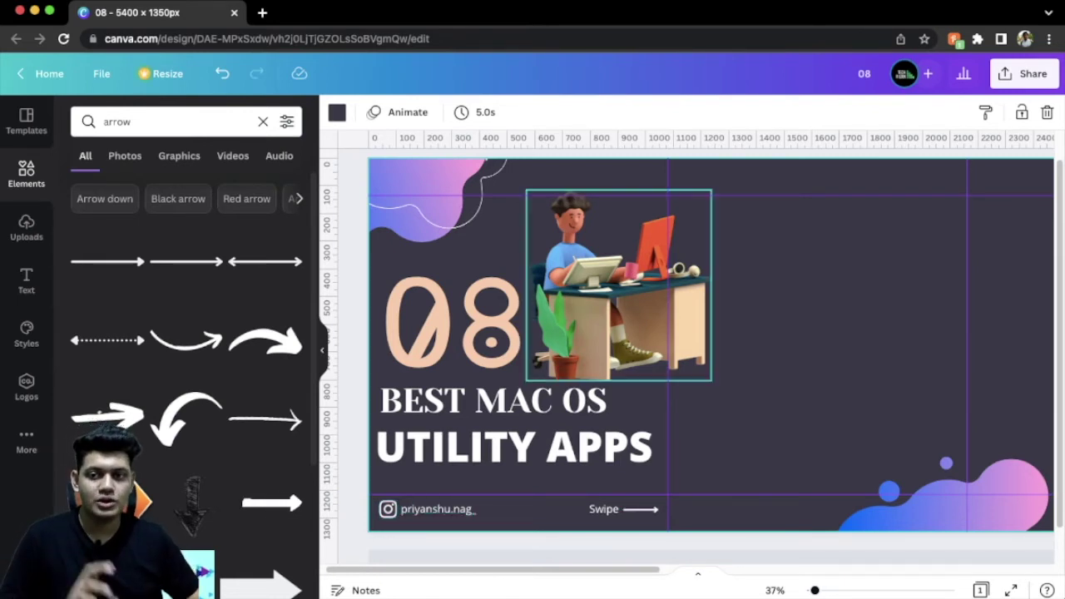
left_click(263, 122)
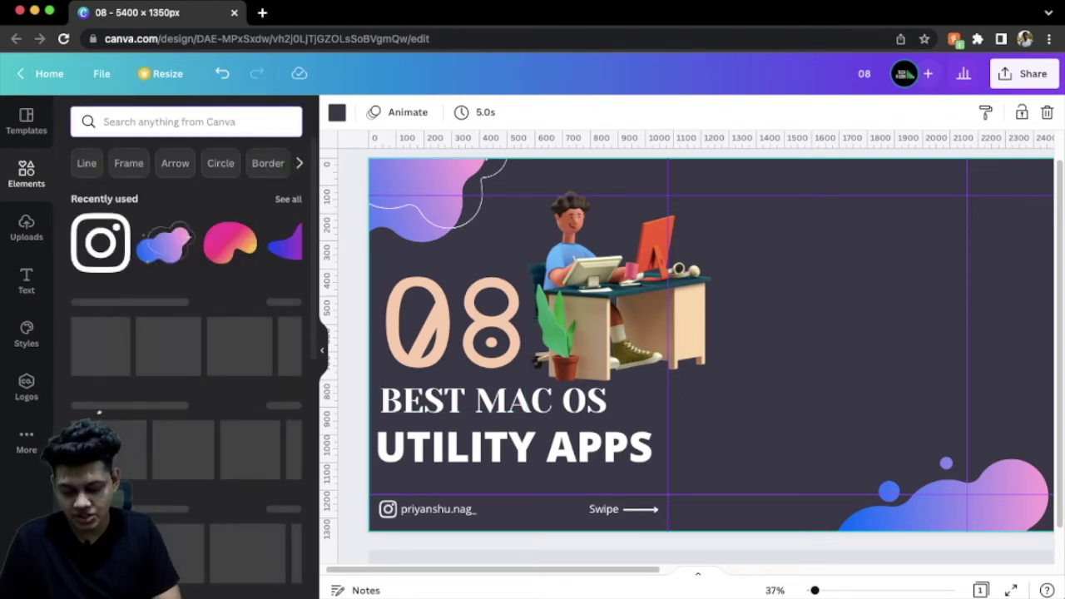
Step: Search Elements for 'smoke' and browse the results for a pink smoke graphic
type("smoke")
key("Return")
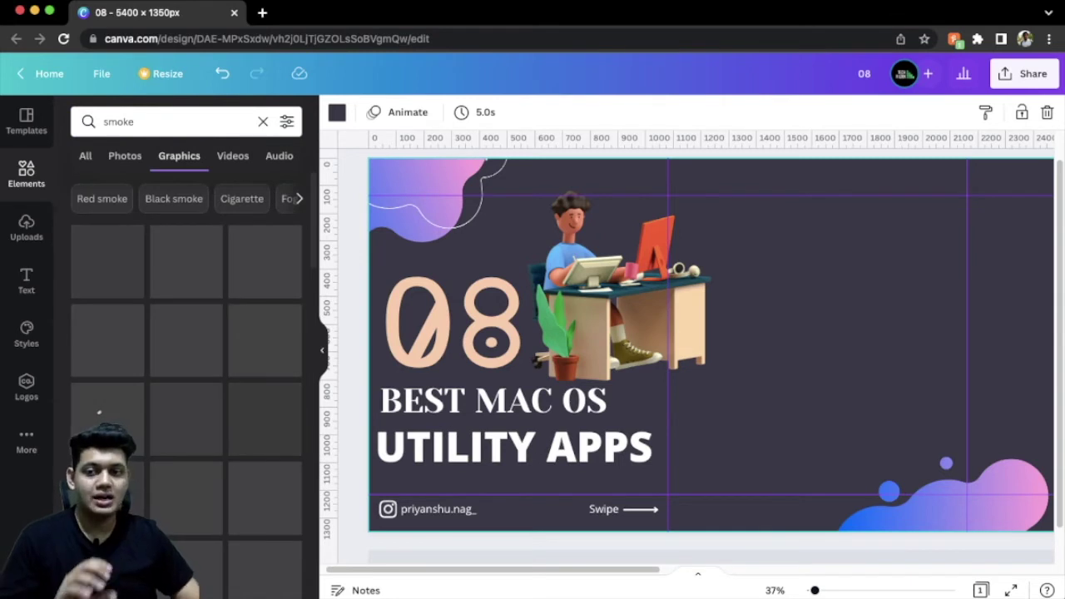
scroll(190, 400, "down", 3)
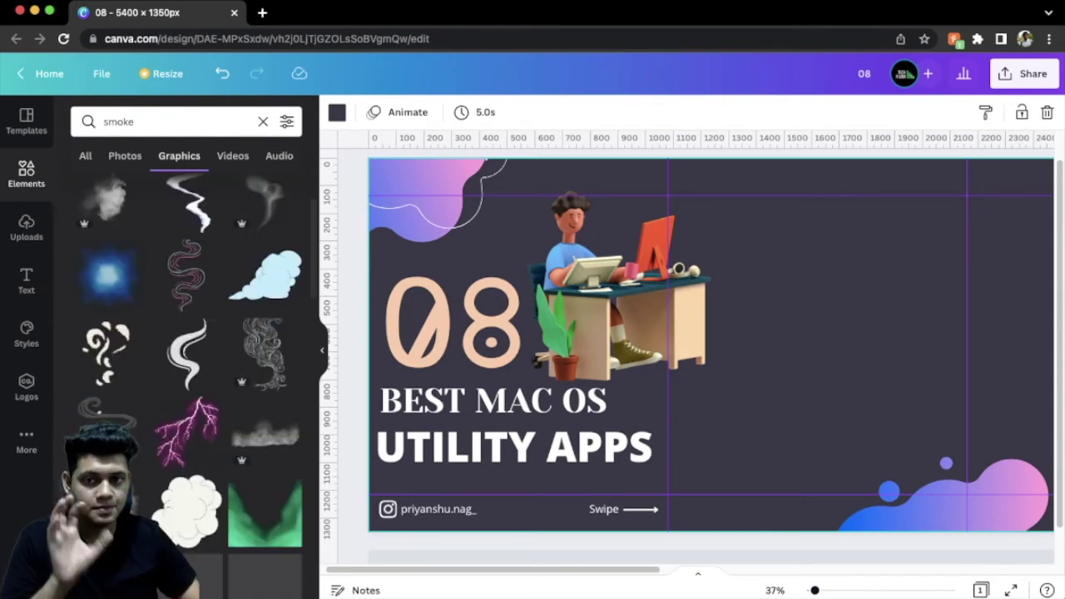
scroll(190, 400, "down", 3)
scroll(189, 399, "down", 1)
scroll(189, 382, "down", 3)
scroll(190, 383, "down", 3)
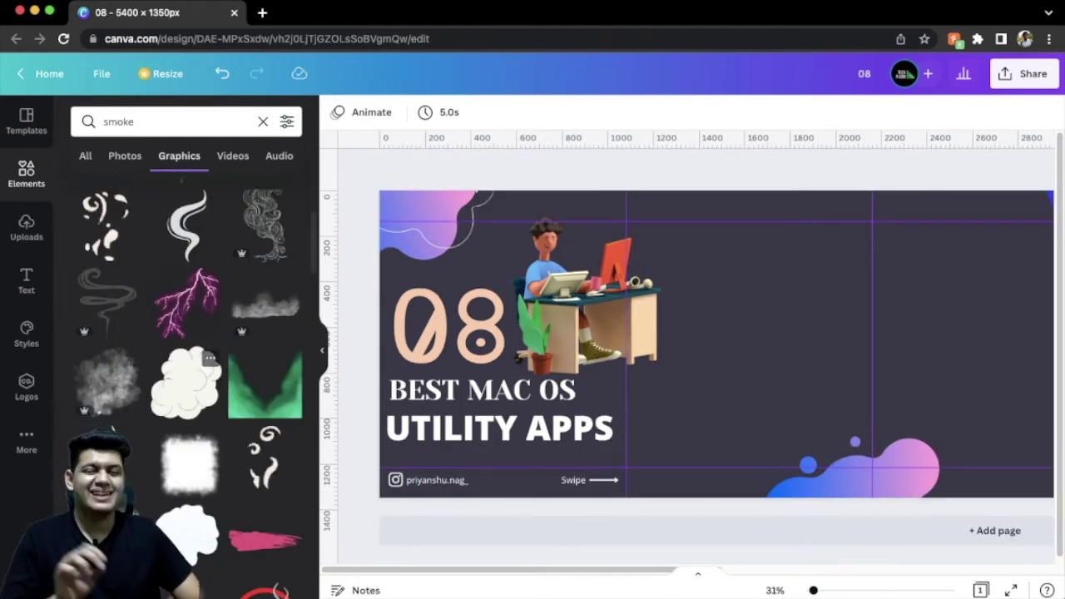
mouse_move(264, 304)
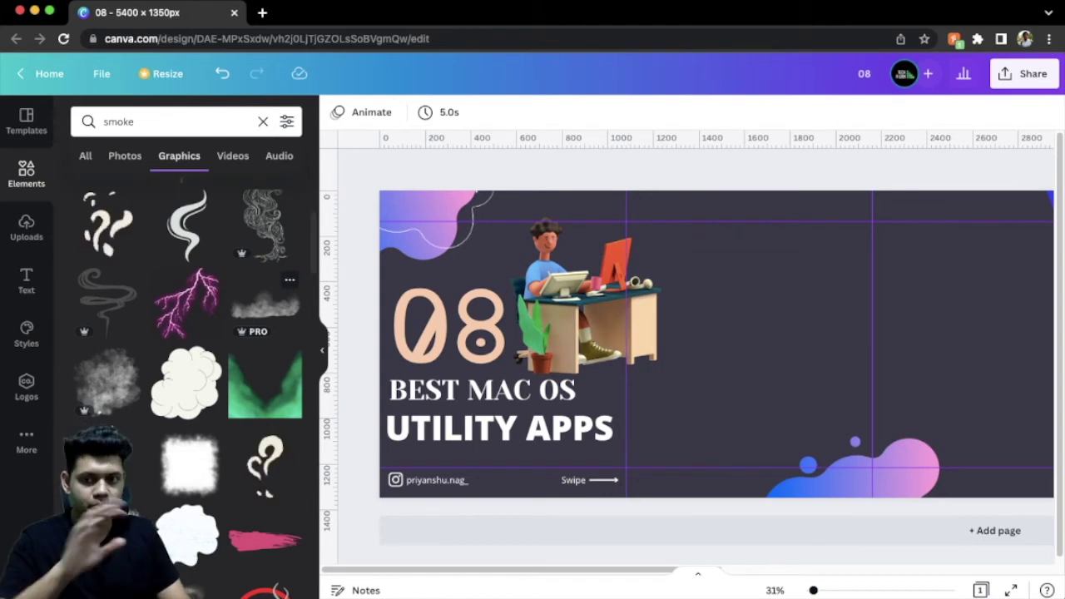
scroll(186, 374, "down", 1)
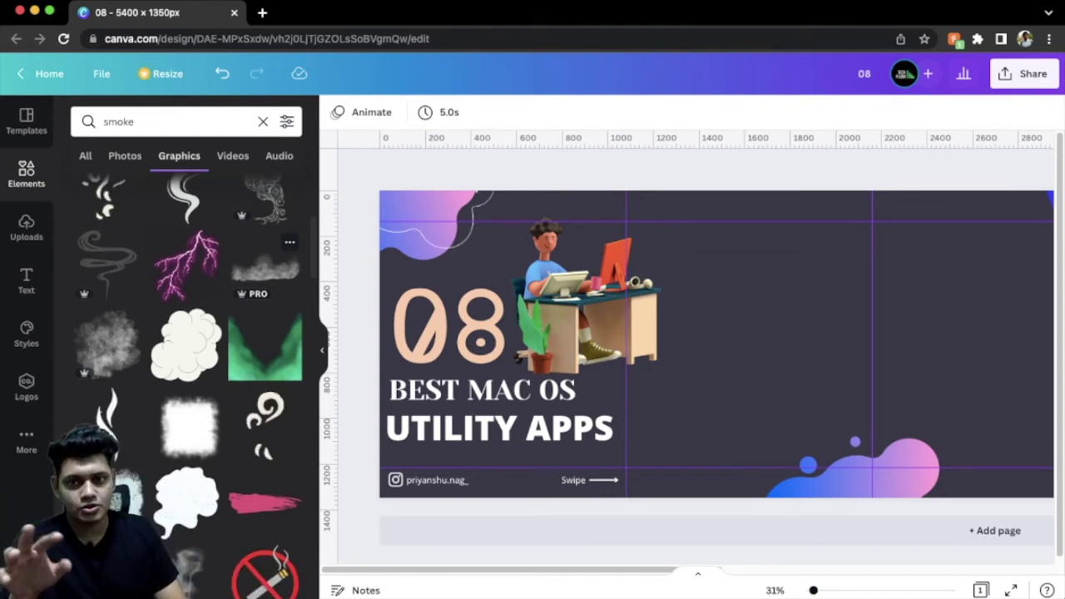
scroll(187, 374, "down", 5)
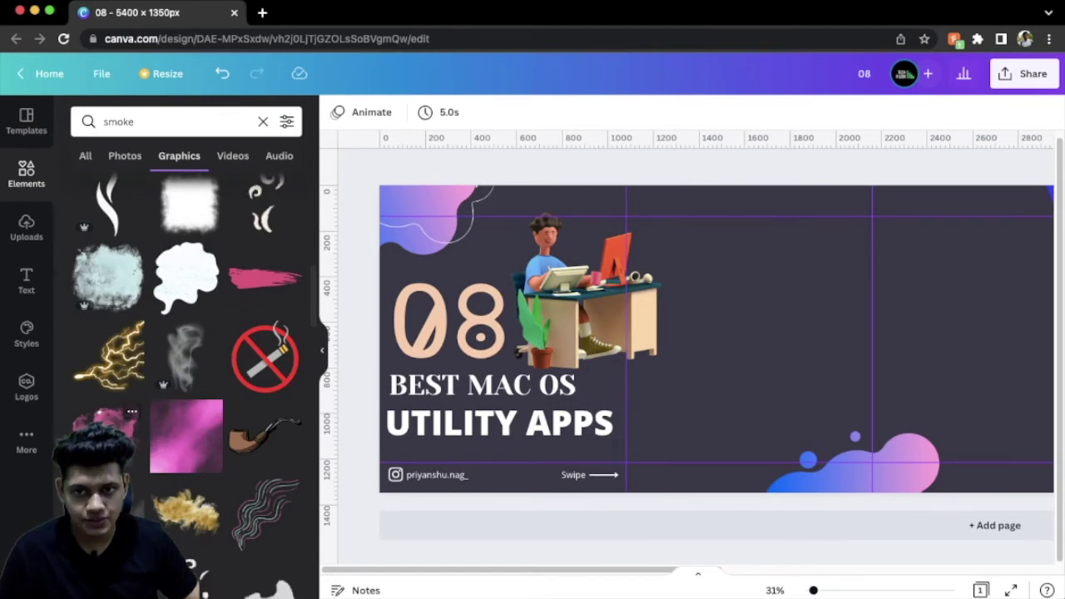
Step: Add the pink smoke graphic, shrink and tilt it, and place it behind the bottom-left handle
left_click(106, 424)
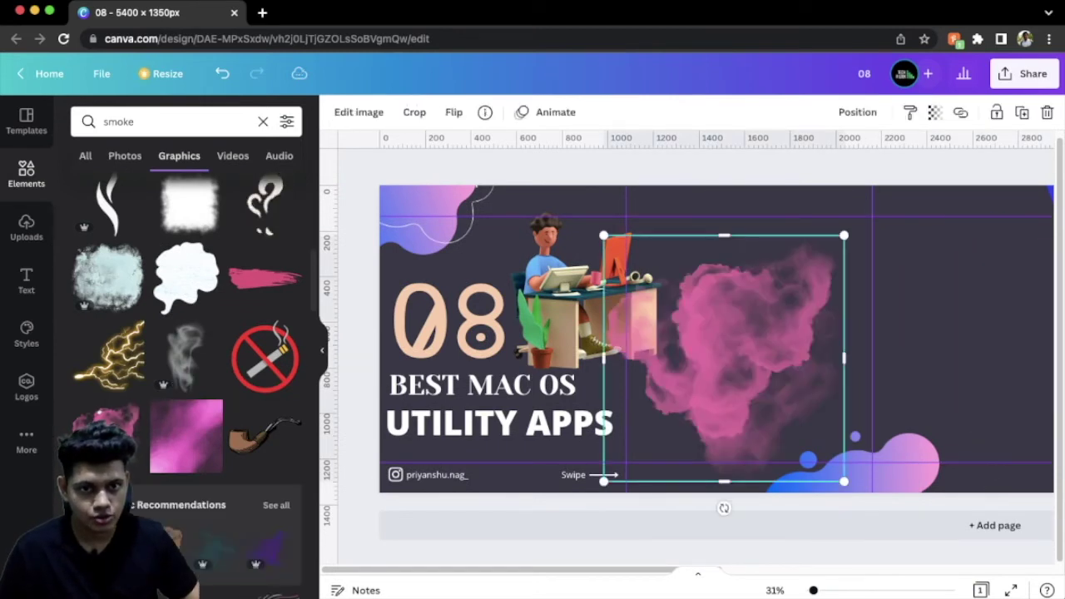
left_click_drag(844, 236, 735, 347)
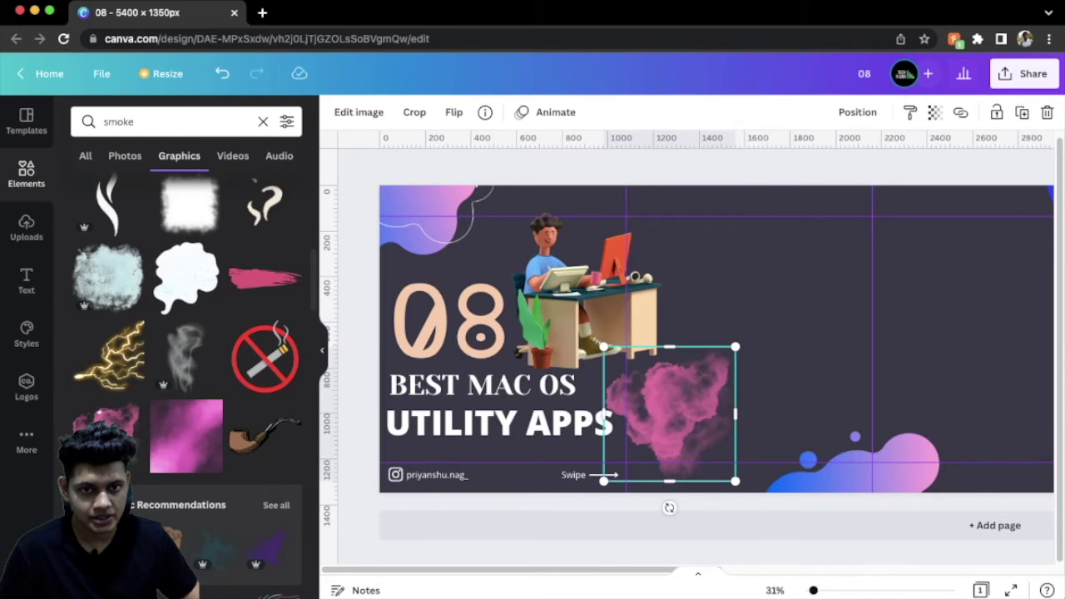
left_click_drag(668, 508, 619, 492)
left_click_drag(682, 399, 413, 466)
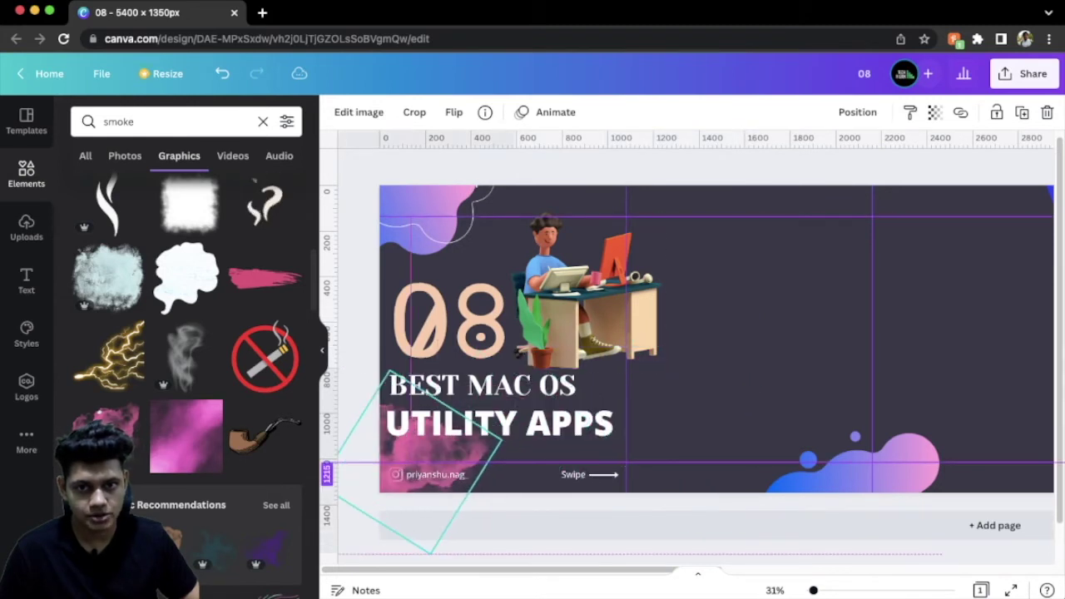
key("Escape")
scroll(715, 341, "down", 2)
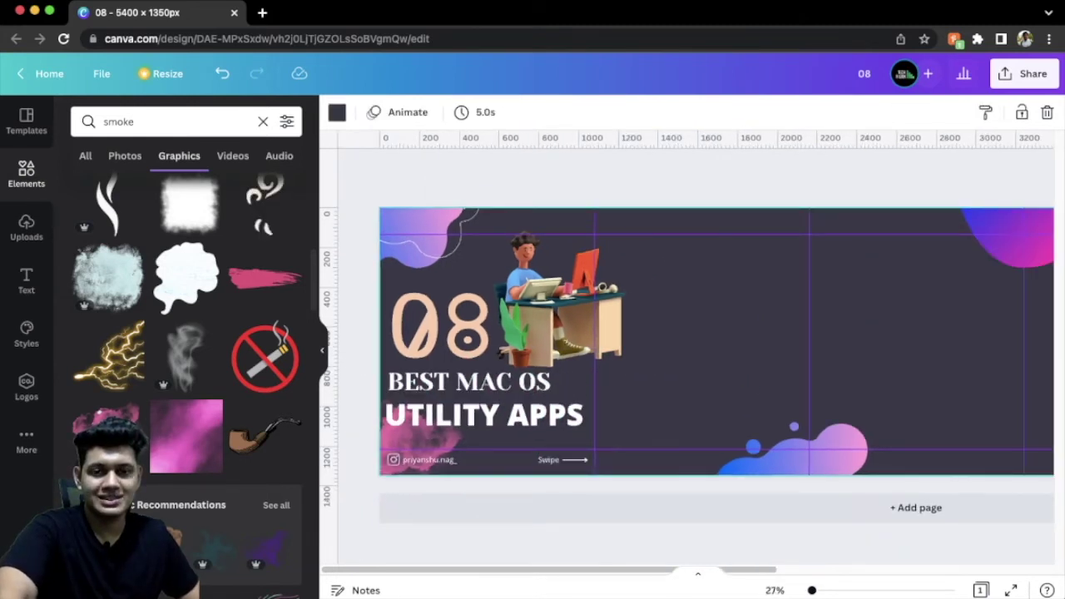
Step: Select the desk-character illustration and zoom out to view the whole banner
scroll(716, 341, "down", 2)
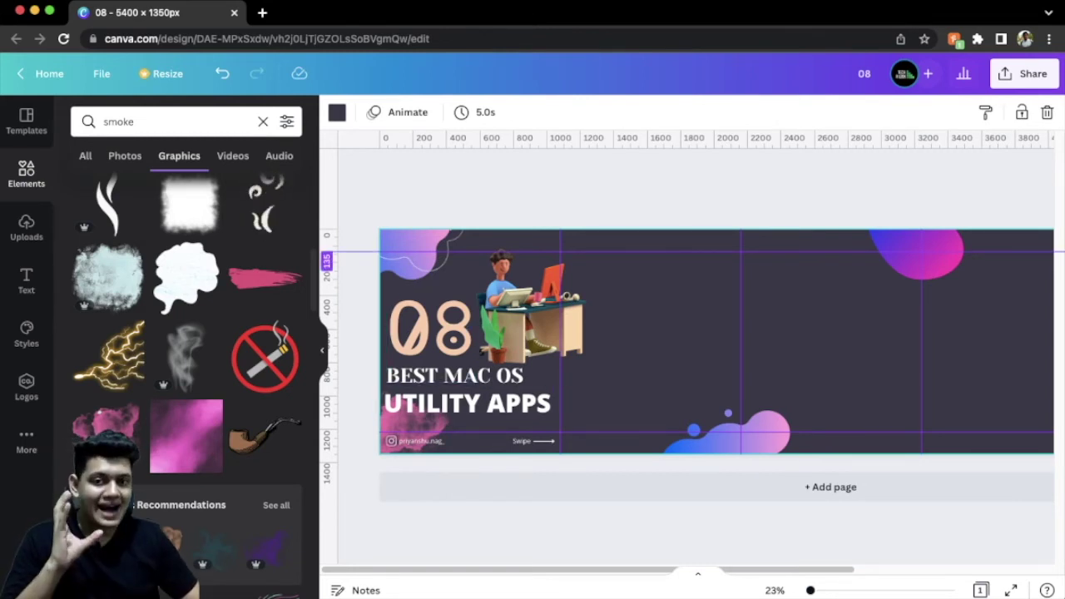
left_click(530, 305)
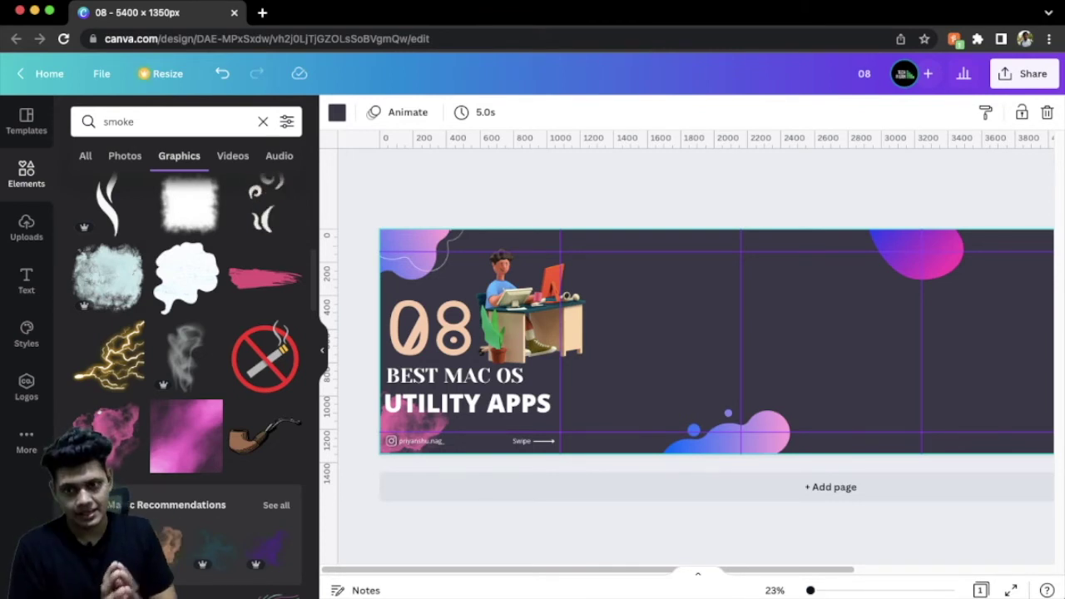
key("ctrl+minus")
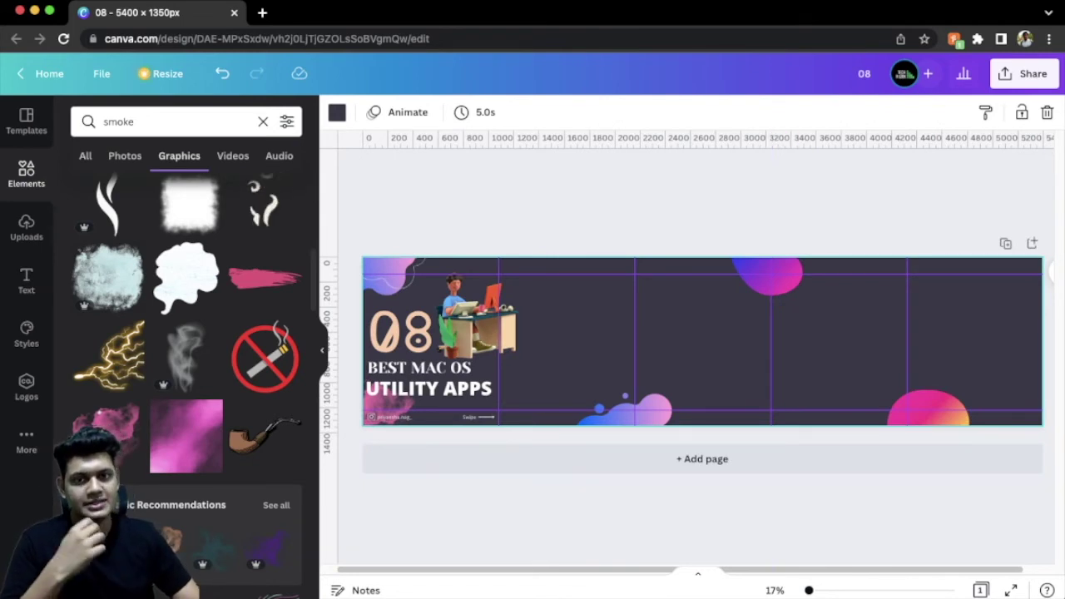
Step: Add a wavy 'dotted arrow' graphic near the banner's top, shrunk, tilted and coloured peach
left_click(263, 121)
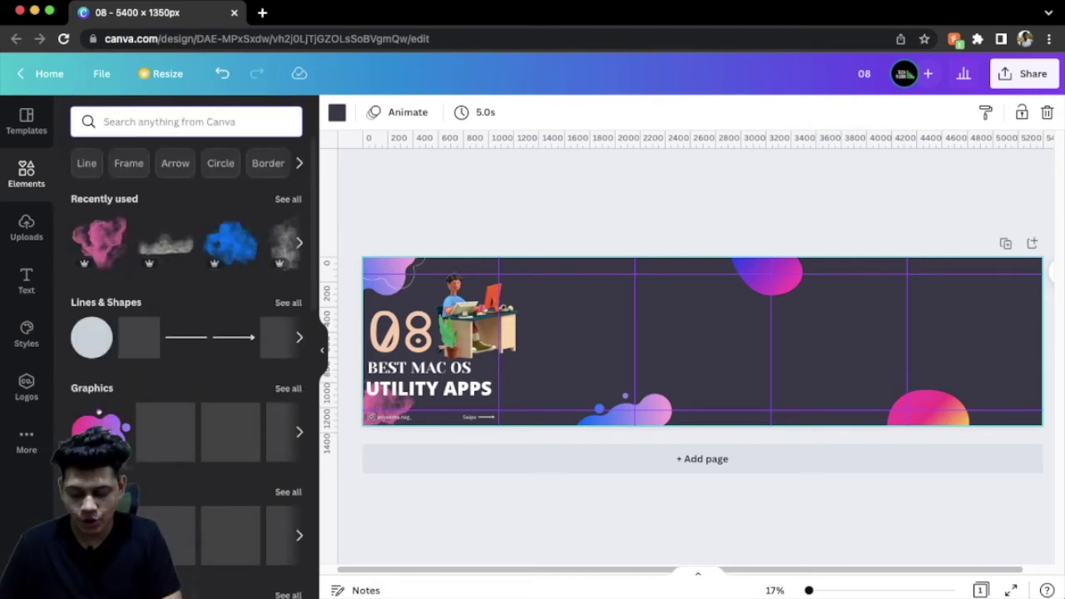
type("dotted arrow")
key("Return")
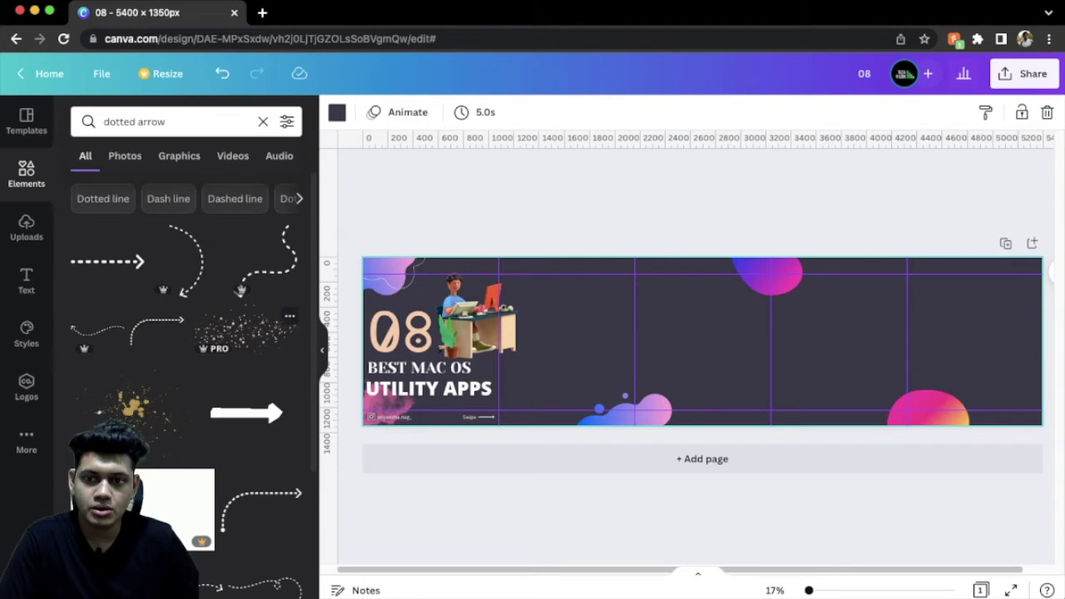
scroll(241, 291, "down", 3)
scroll(240, 292, "up", 3)
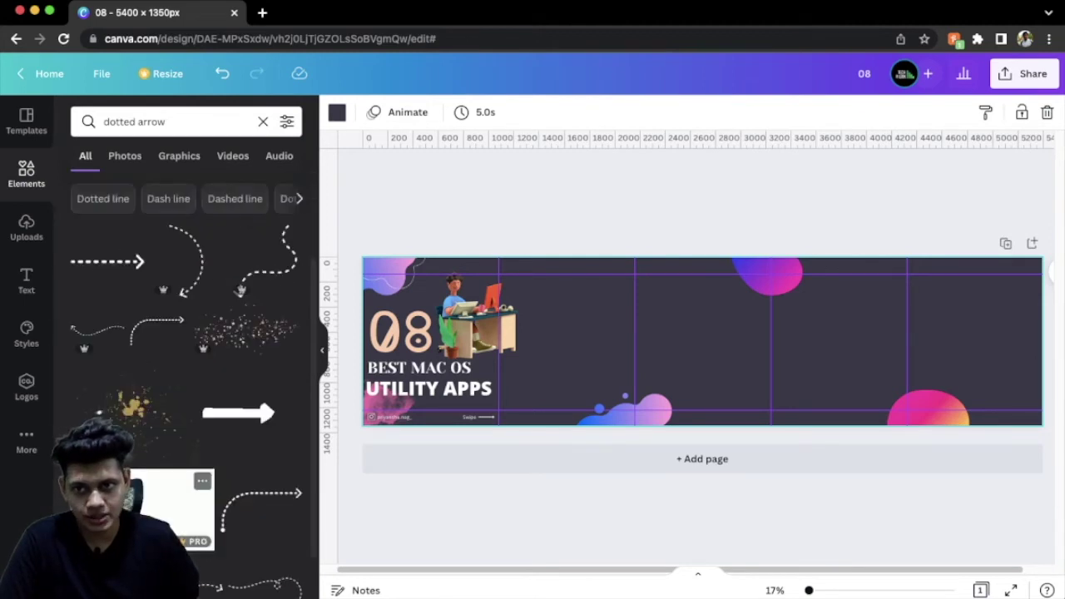
left_click(98, 328)
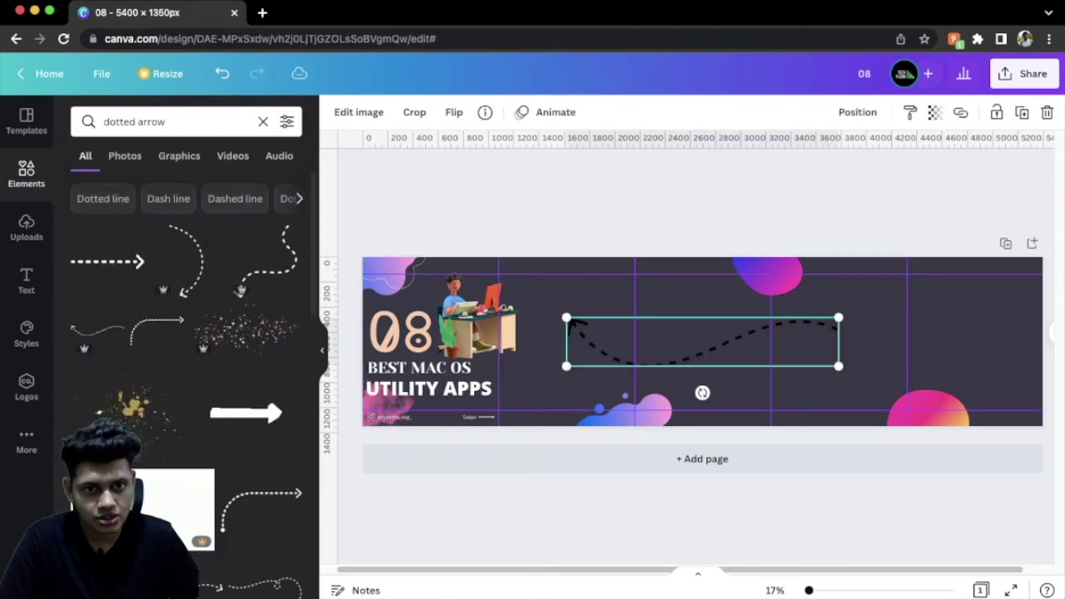
left_click_drag(702, 392, 639, 316)
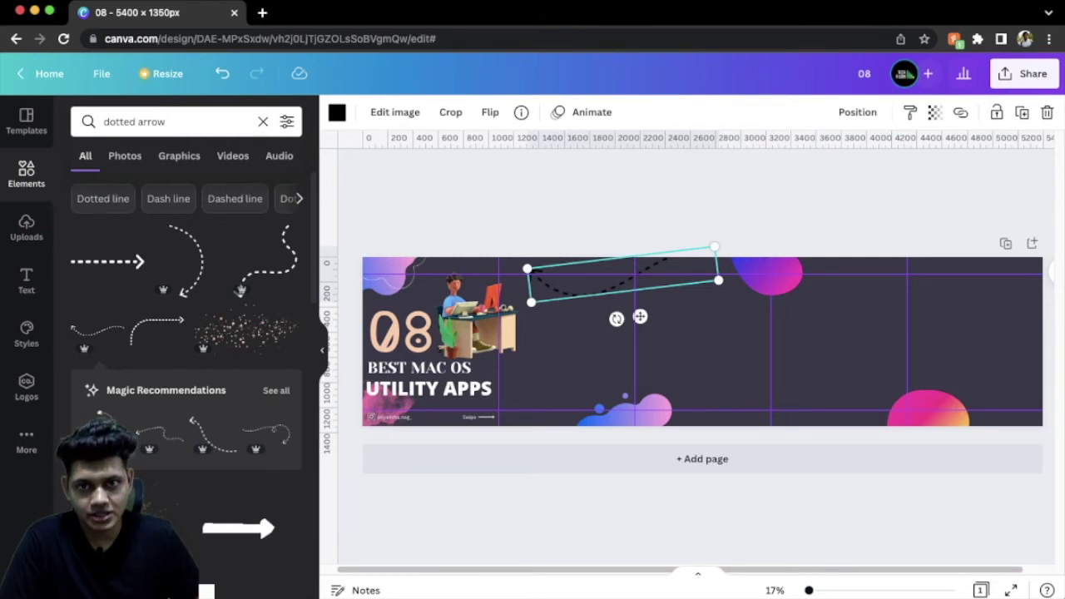
left_click(336, 111)
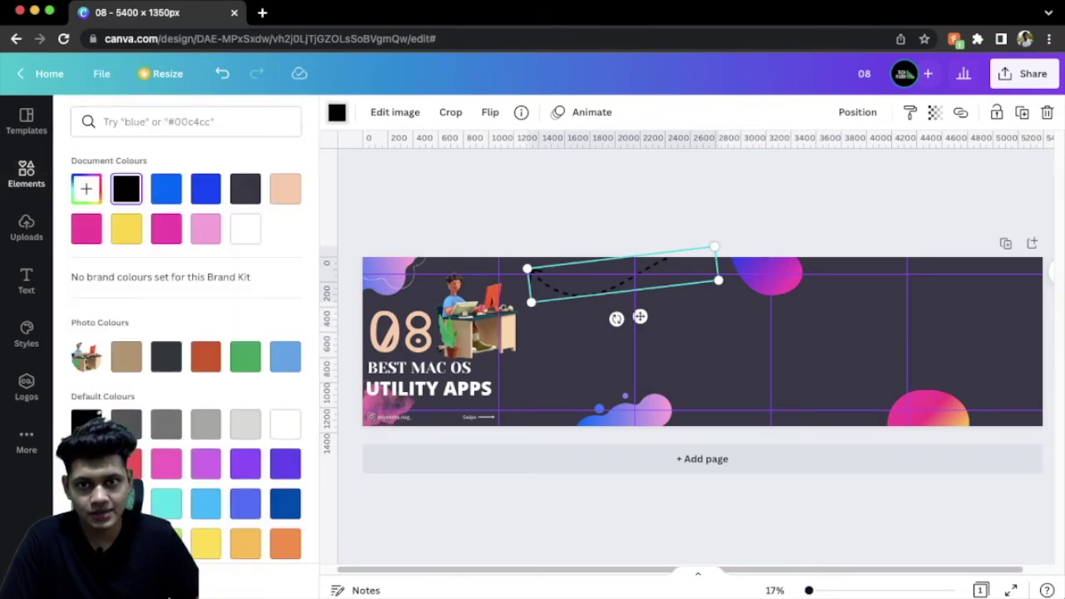
left_click(284, 188)
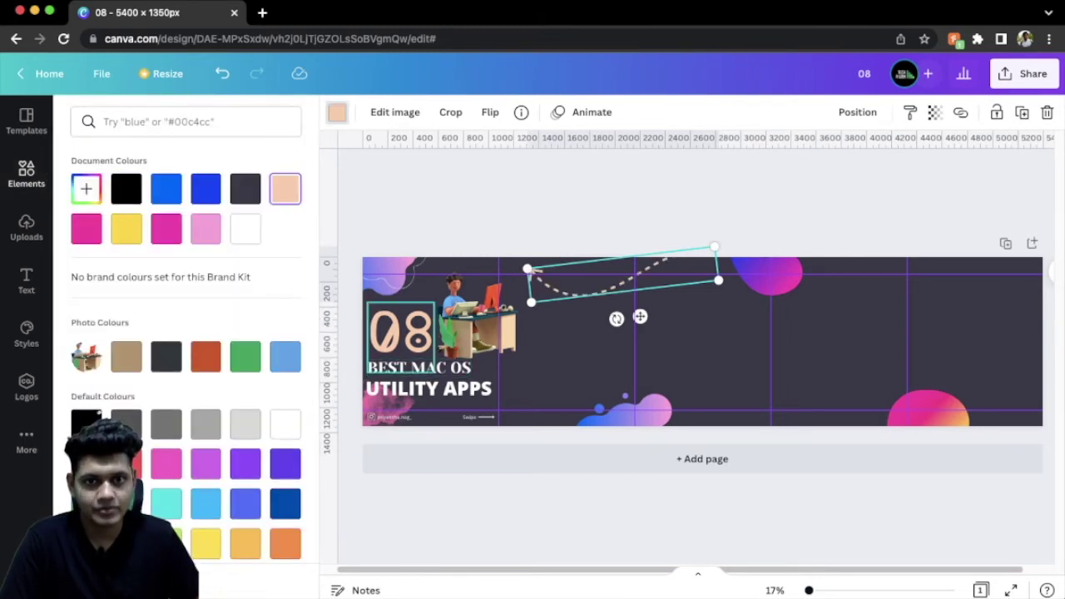
key("Escape")
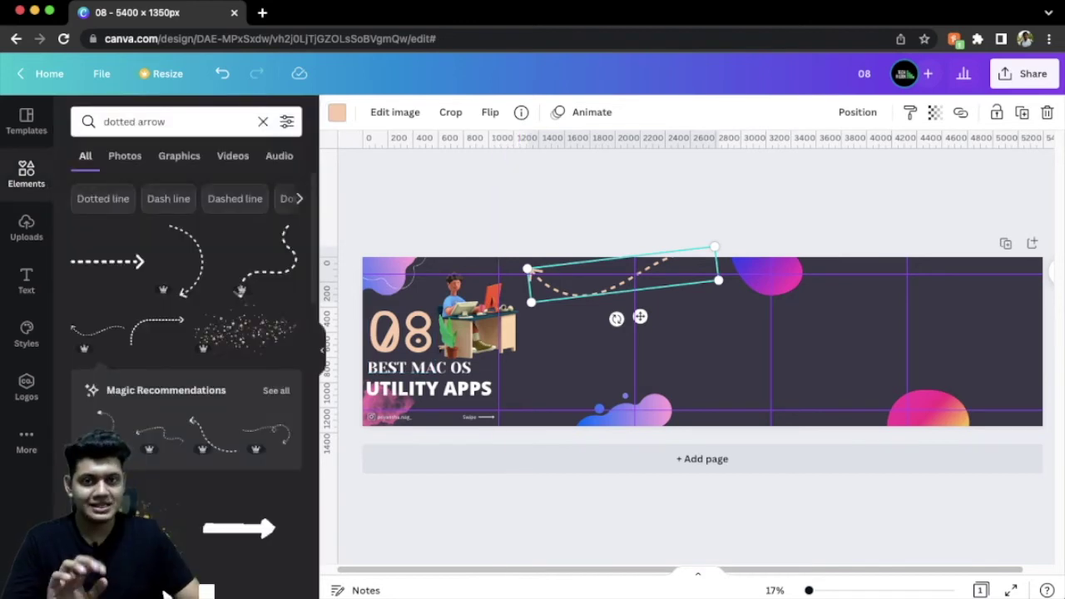
key("Escape")
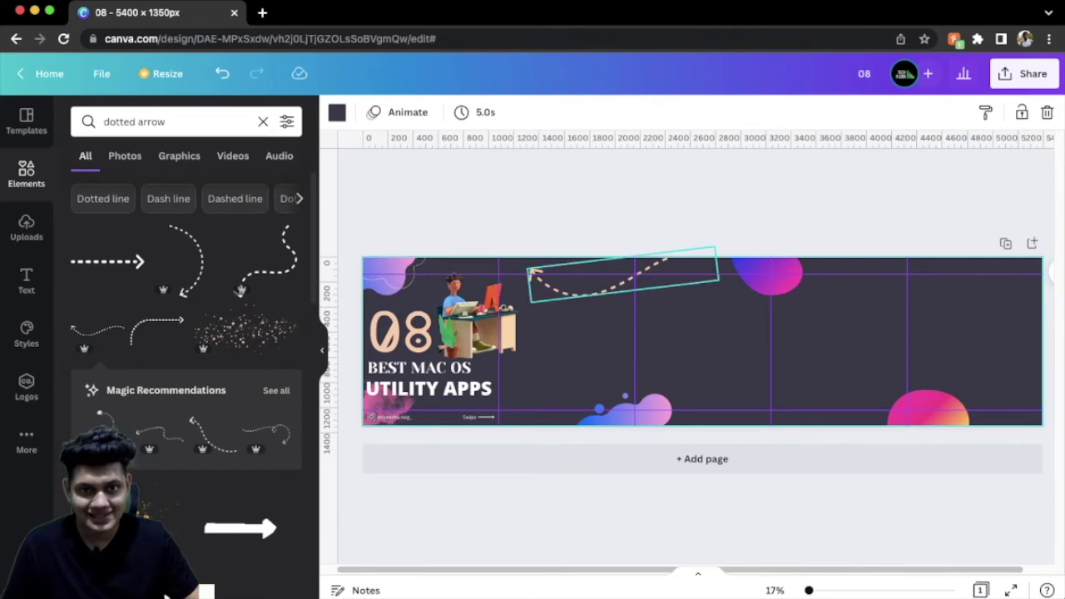
Step: Place a copy of the peach arrow at the lower right and flip it horizontally
left_click(530, 275)
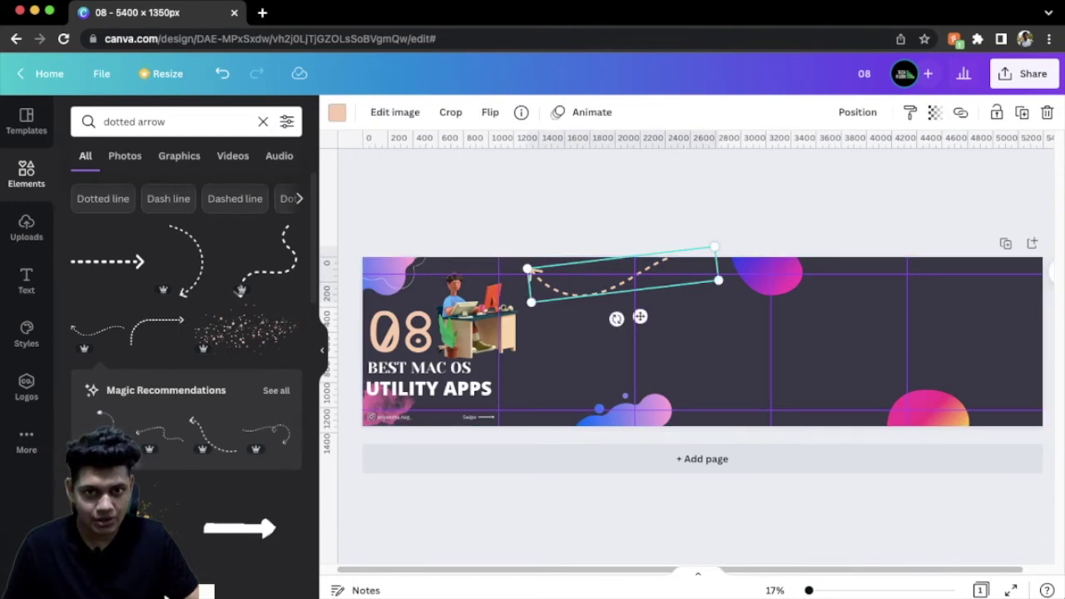
left_click_drag(640, 317, 797, 402)
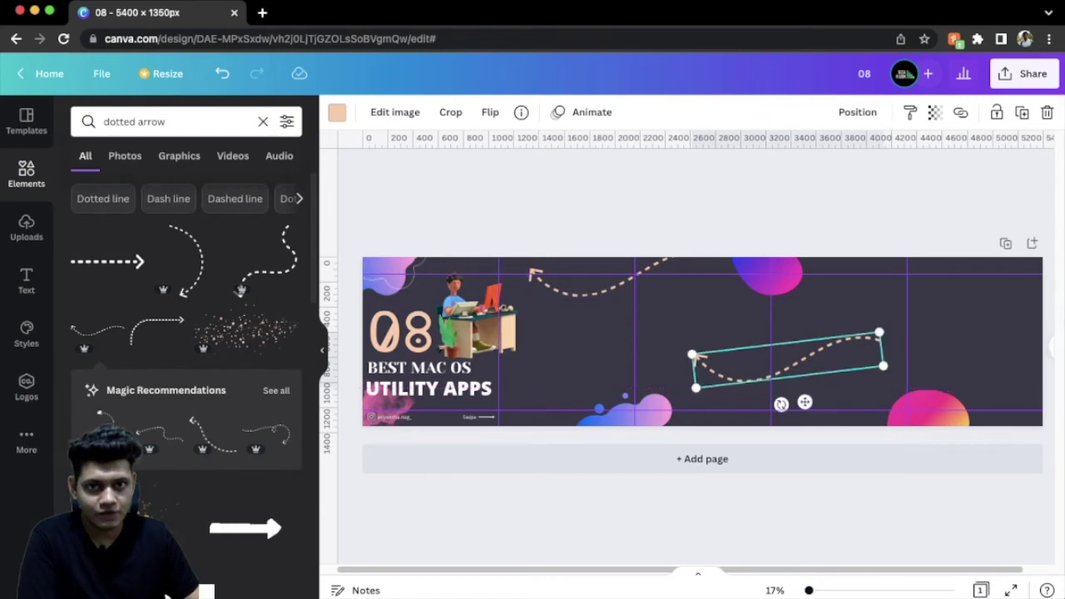
left_click(490, 111)
left_click(537, 151)
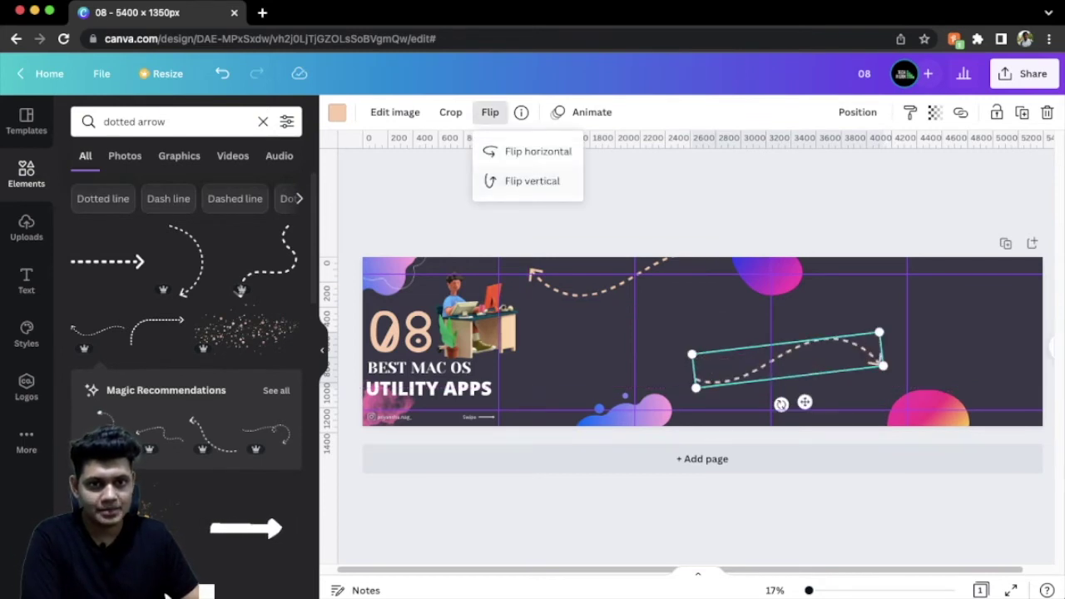
key("Escape")
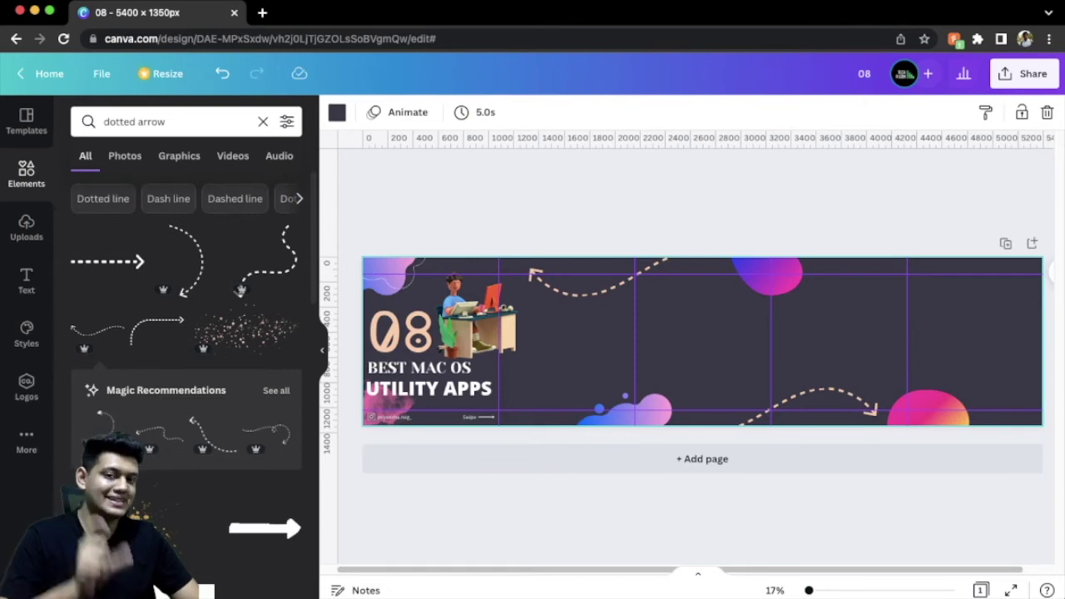
Step: Show the previously uploaded images in the Uploads panel
left_click(26, 226)
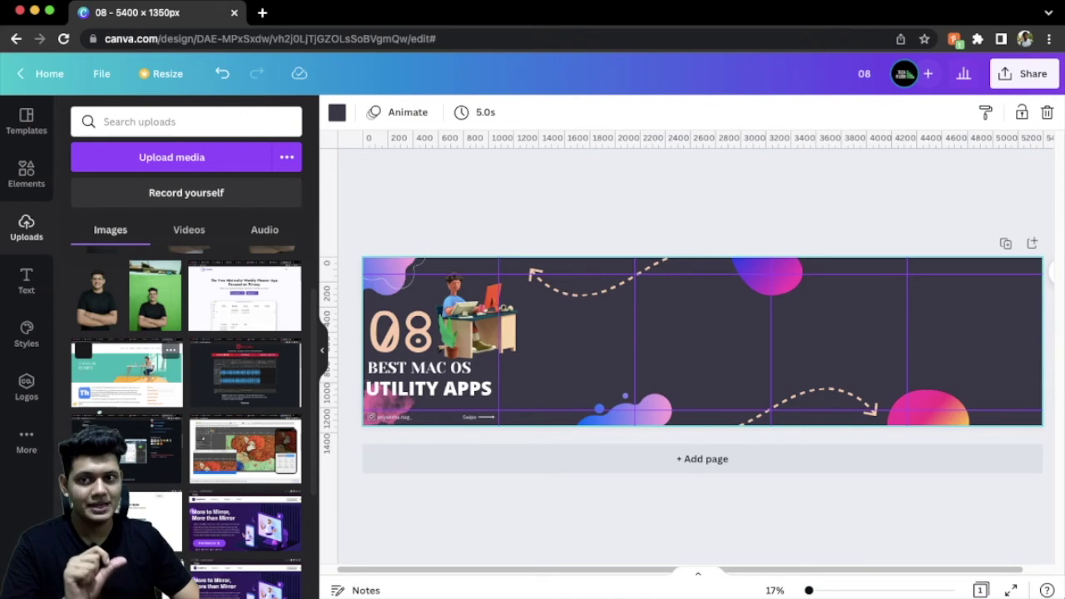
Step: Add a landscape picture frame from a 'frame' search, shrunk and placed beside the desk illustration
left_click(26, 174)
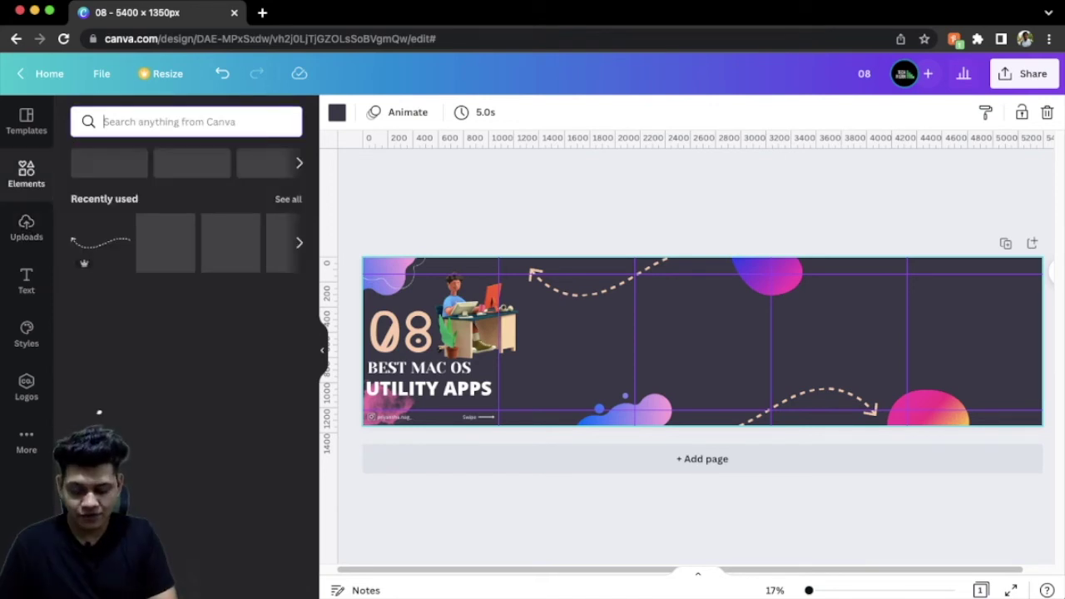
type("frame")
key("Return")
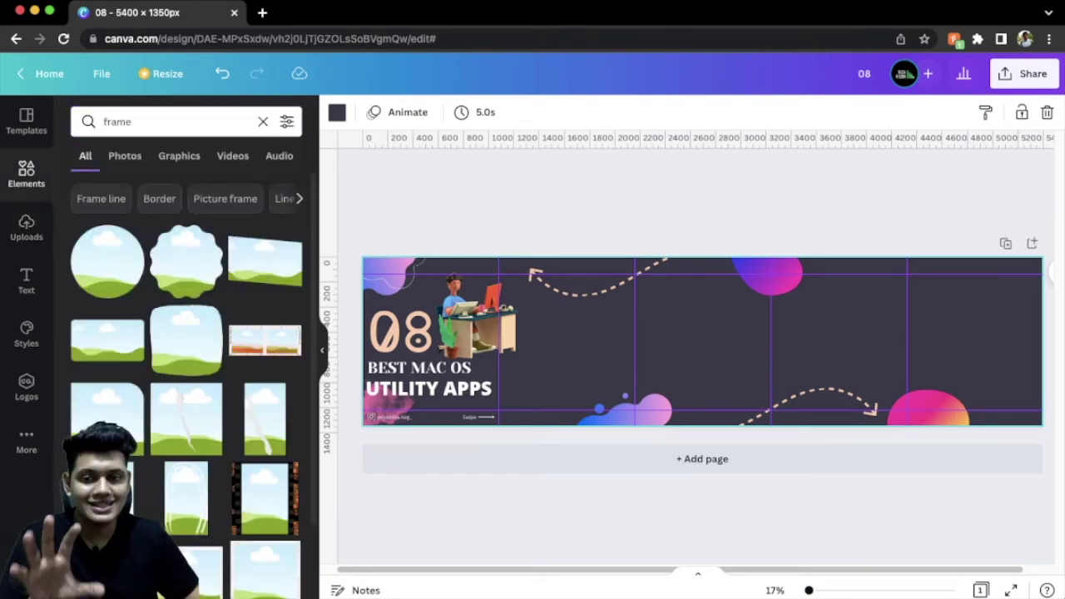
scroll(186, 375, "down", 1)
scroll(187, 374, "down", 2)
scroll(187, 374, "down", 3)
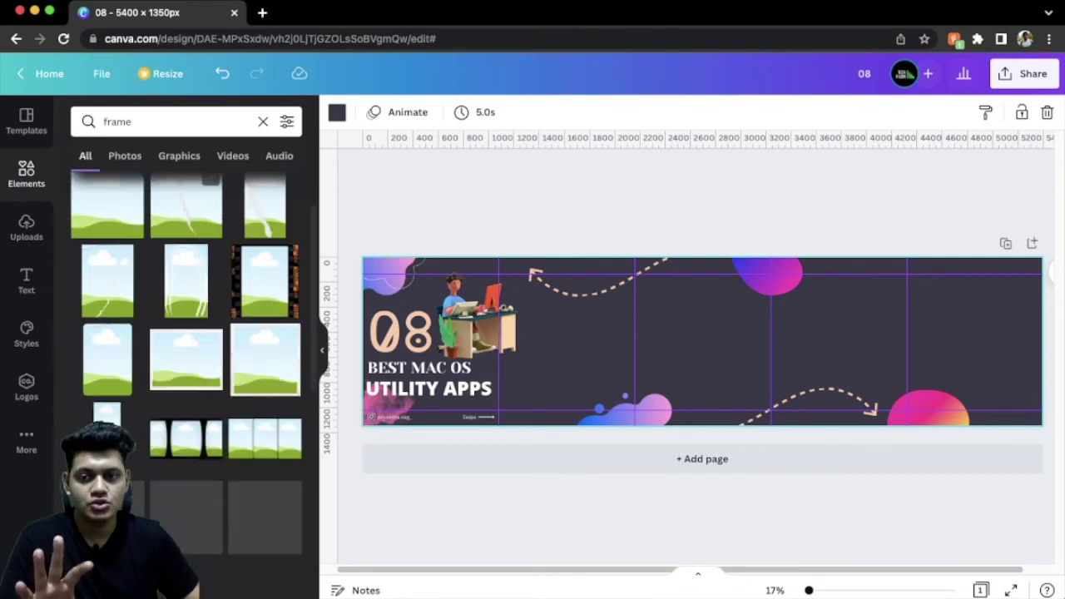
scroll(108, 341, "up", 5)
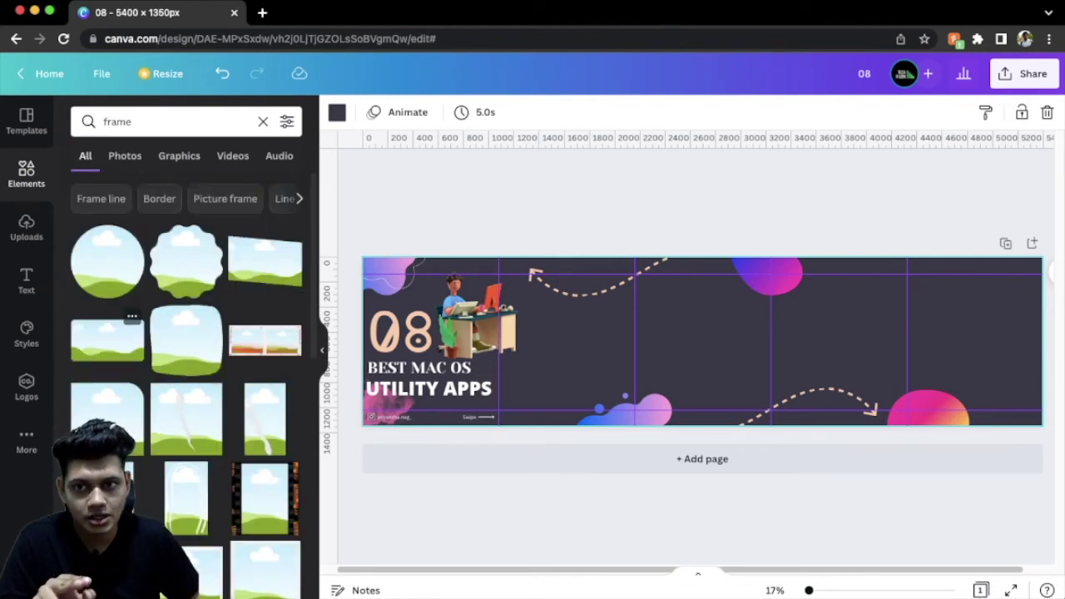
left_click(107, 339)
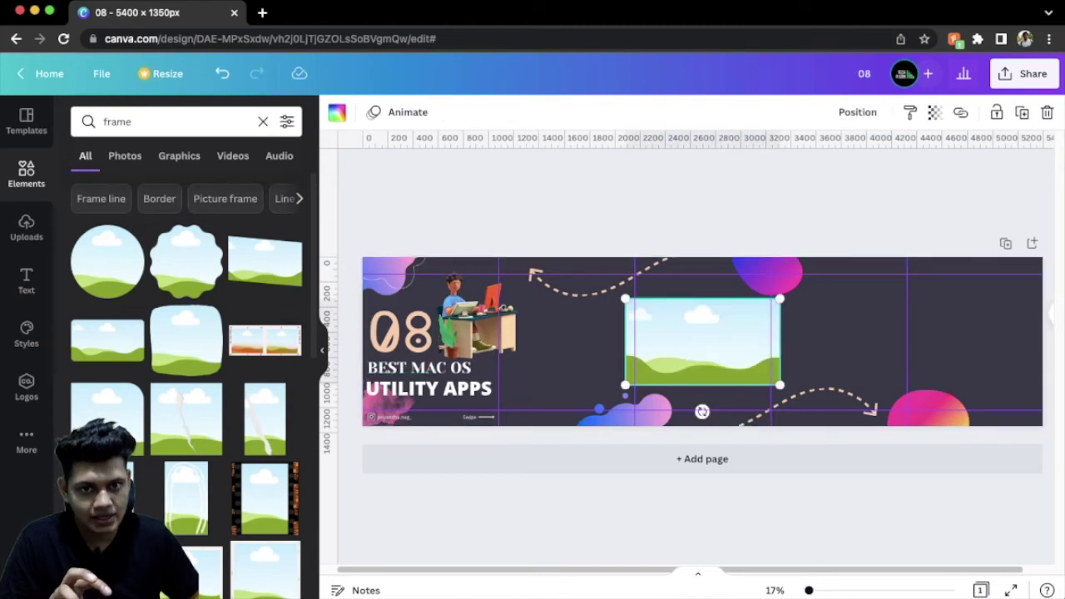
mouse_move(702, 341)
left_mouse_down()
mouse_move(633, 341)
mouse_move(579, 320)
left_mouse_up()
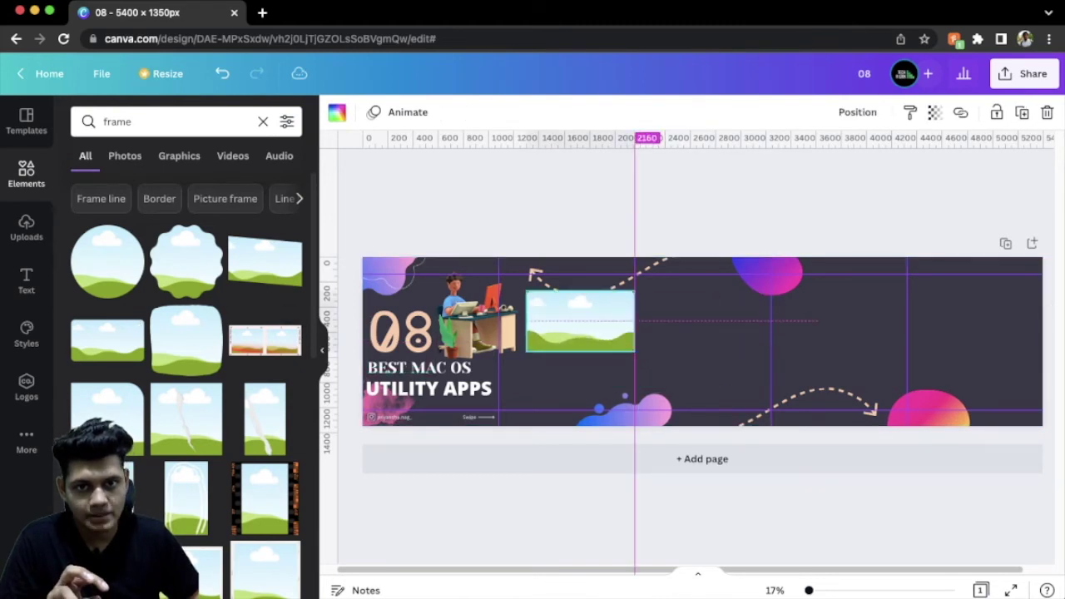
left_click_drag(634, 351, 620, 347)
key("Escape")
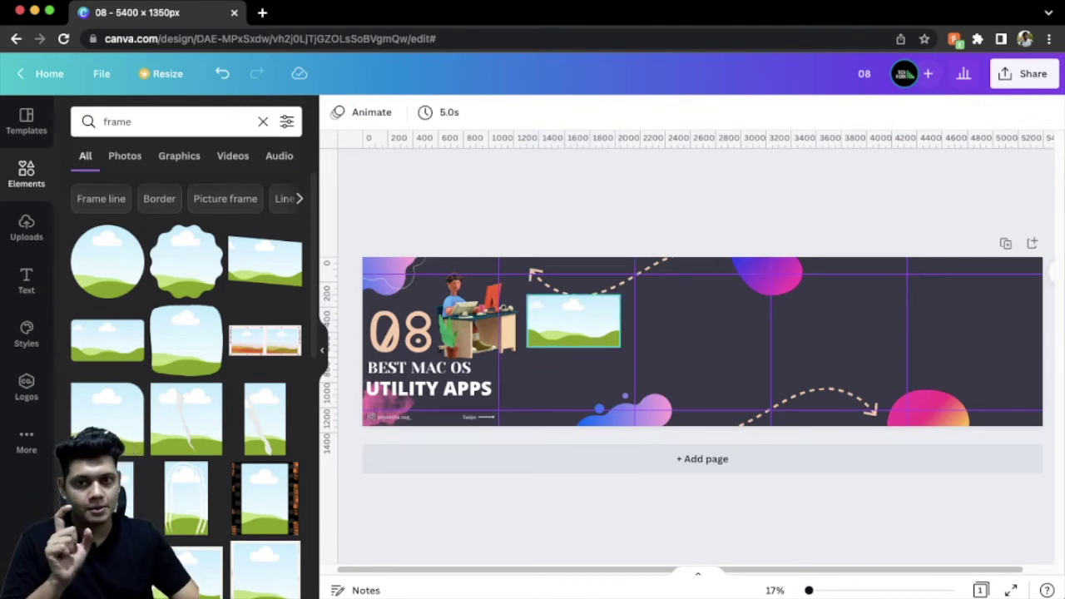
left_click(26, 226)
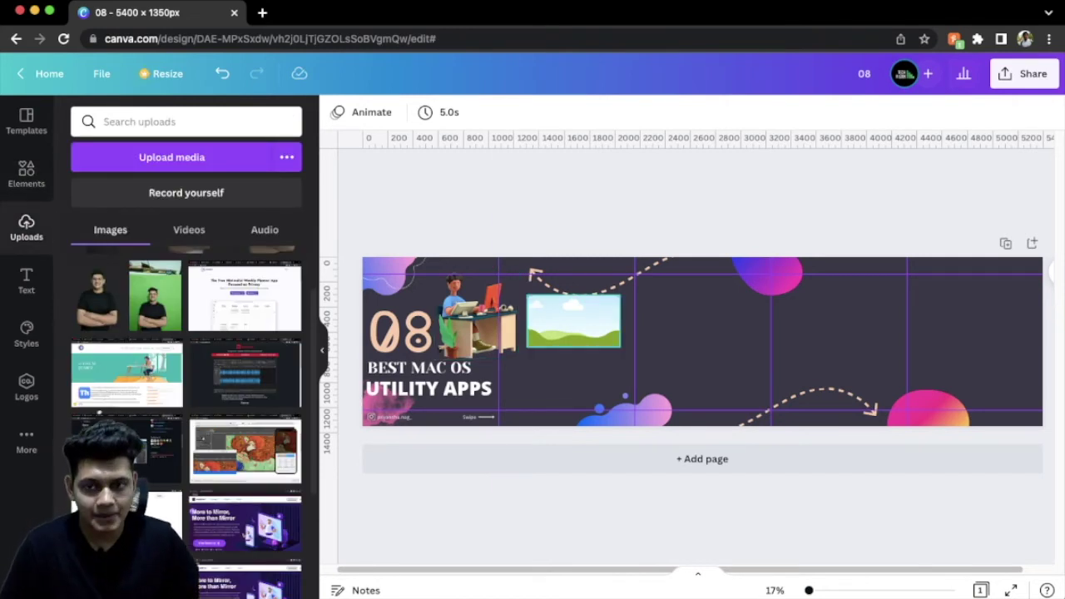
Step: Drop the uploaded Thorium Reader website screenshot into the picture frame
left_click(126, 374)
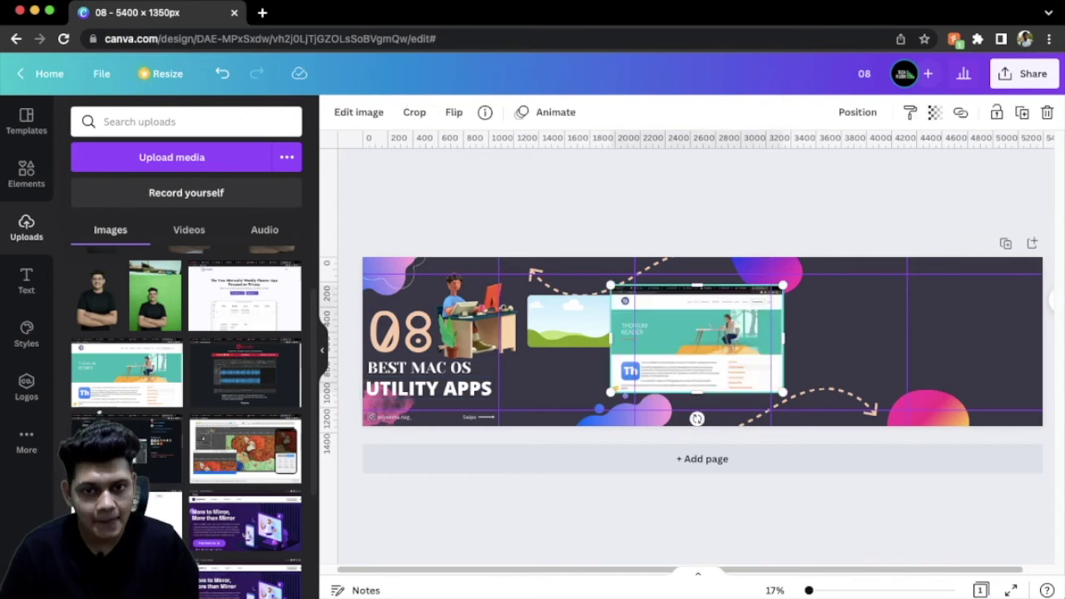
left_click_drag(697, 339, 602, 319)
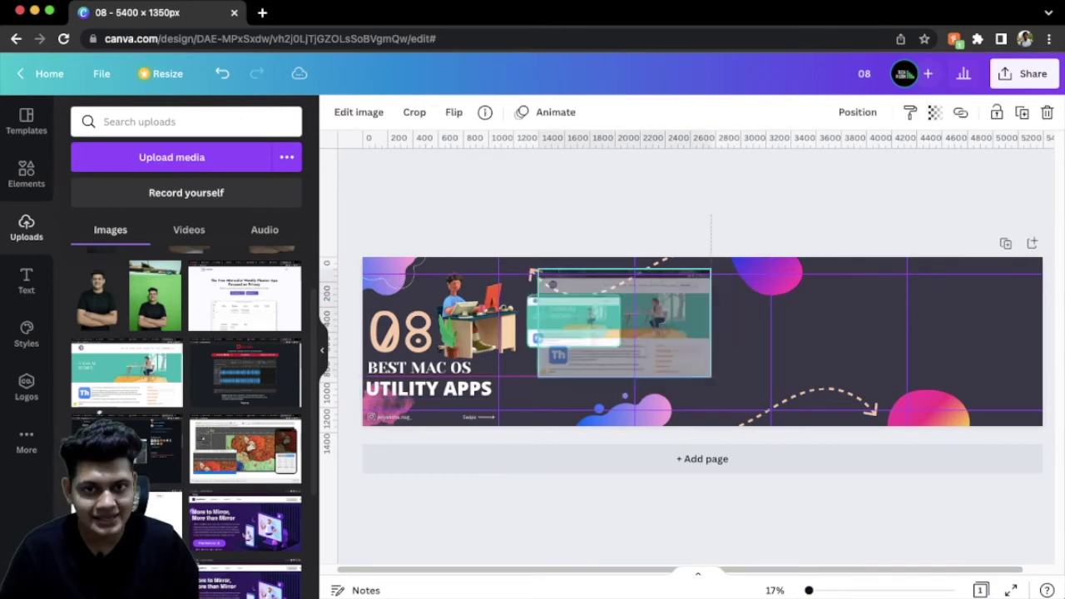
left_click_drag(600, 319, 573, 320)
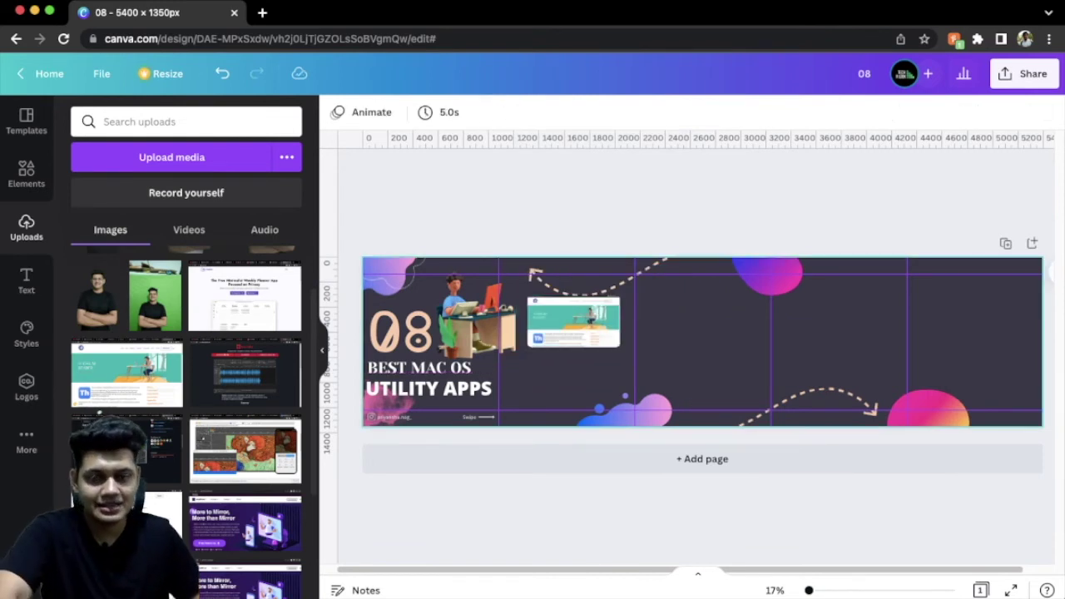
left_click(707, 349)
scroll(579, 332, "up", 5)
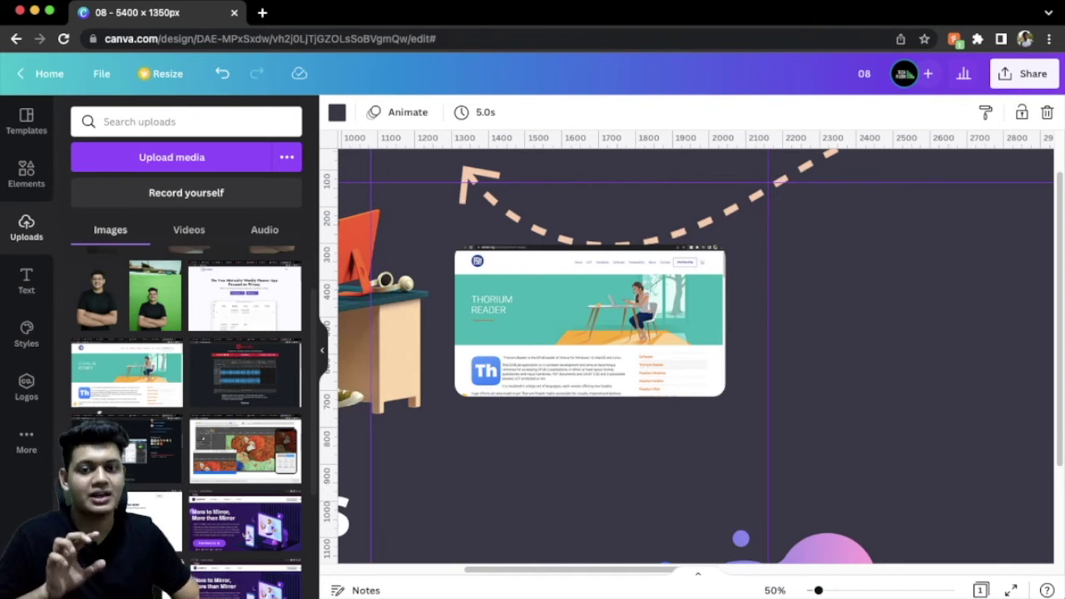
scroll(687, 347, "down", 2)
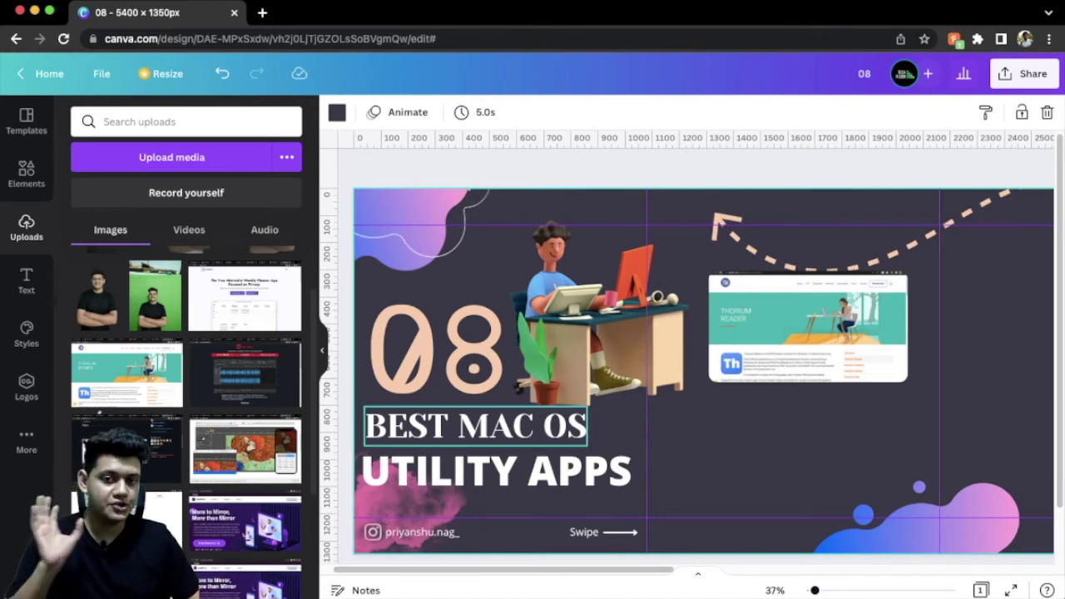
left_click(478, 470)
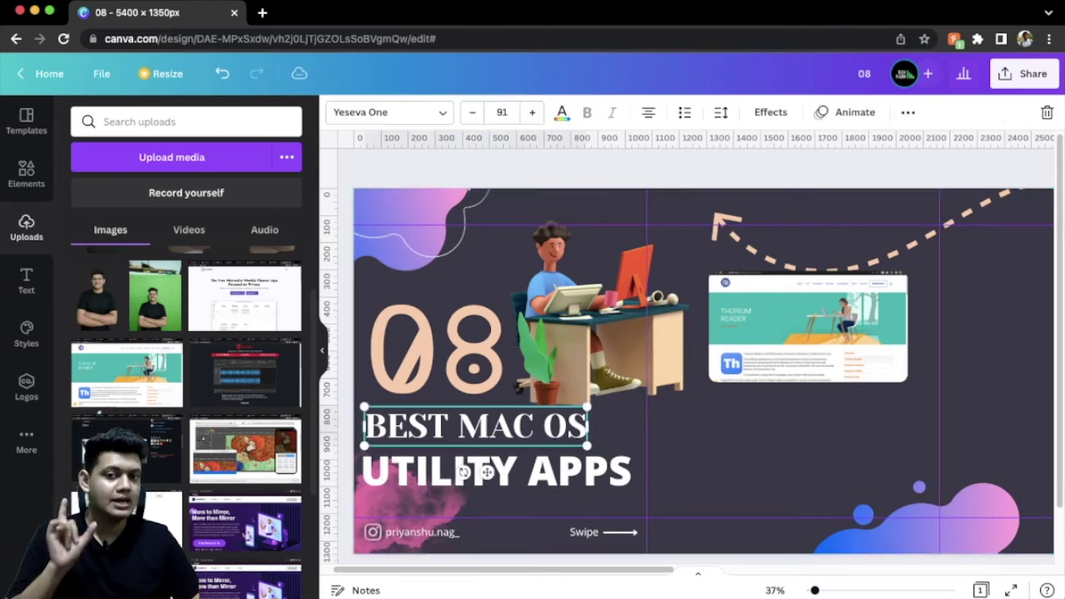
Step: Copy the BEST MAC OS heading under the Thorium Reader screenshot and retitle it 'Thorium'
left_click(474, 426)
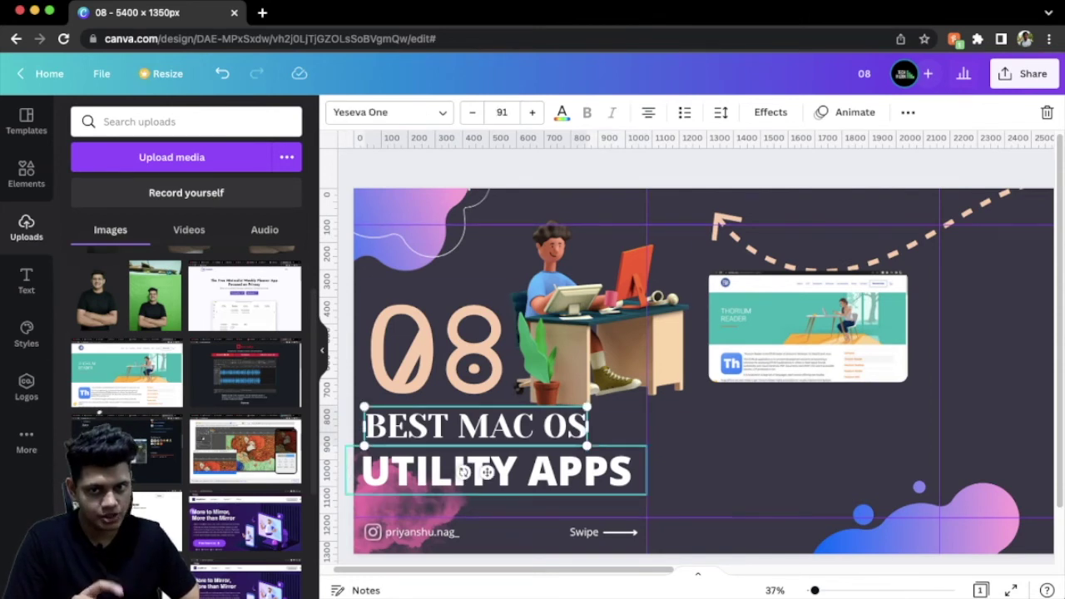
left_click(482, 471)
left_click(474, 426)
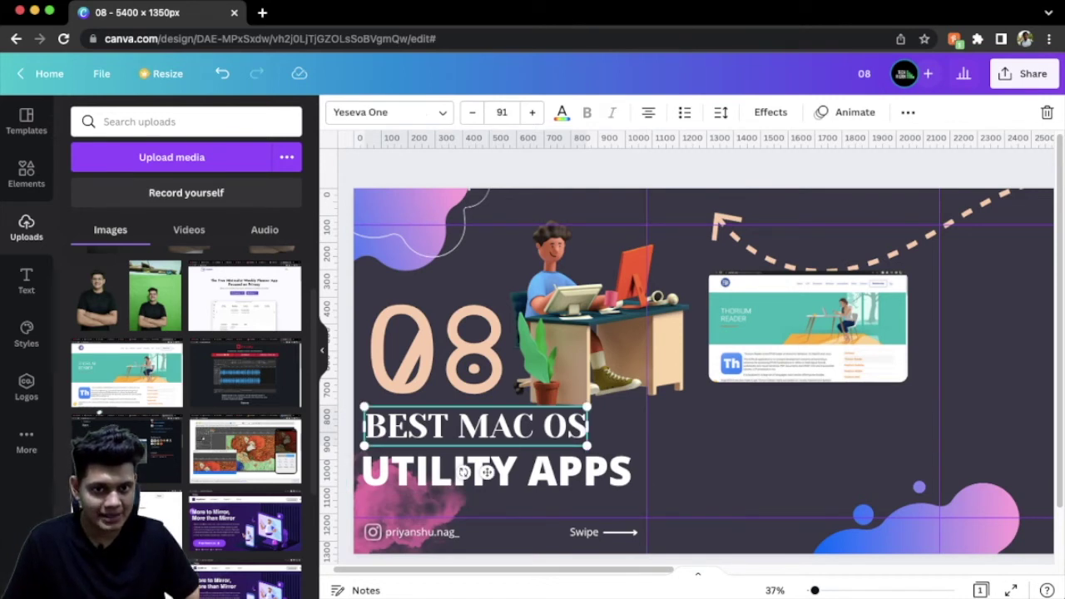
left_click_drag(578, 436, 909, 435)
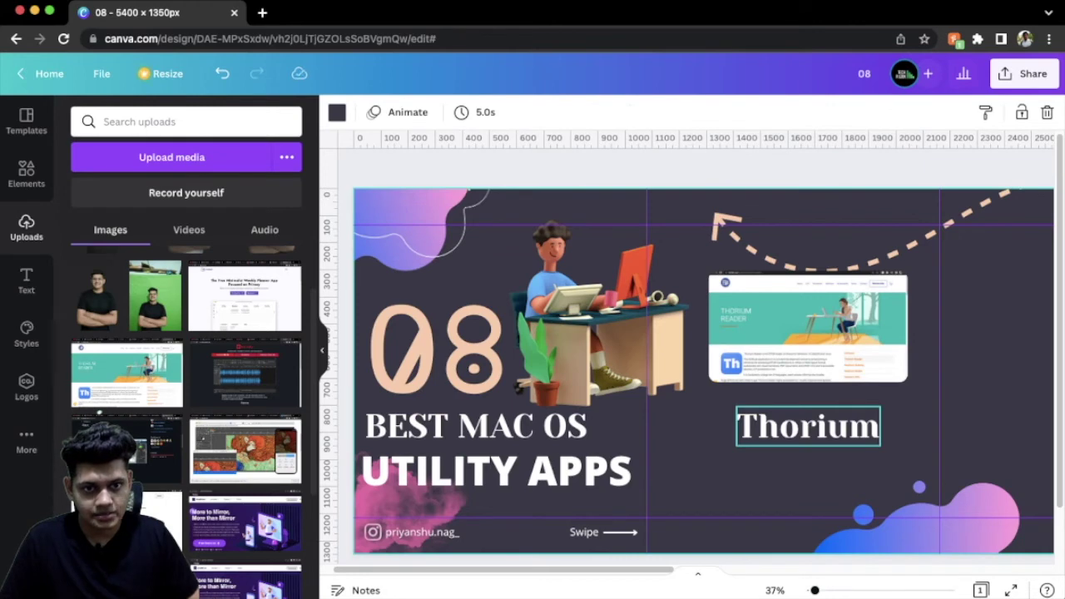
left_click(807, 426)
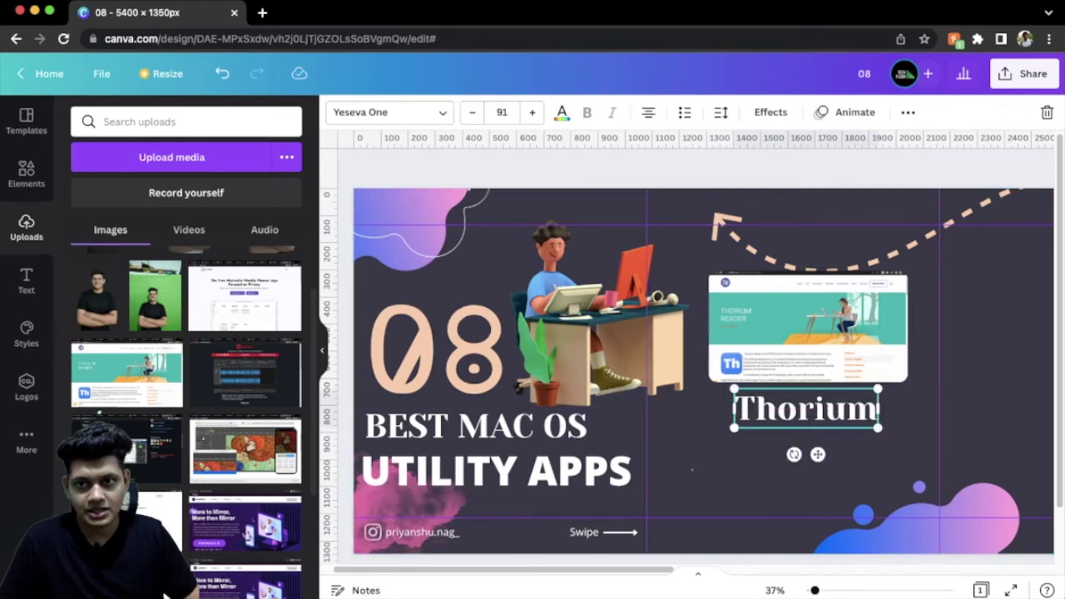
key("Escape")
left_click(27, 282)
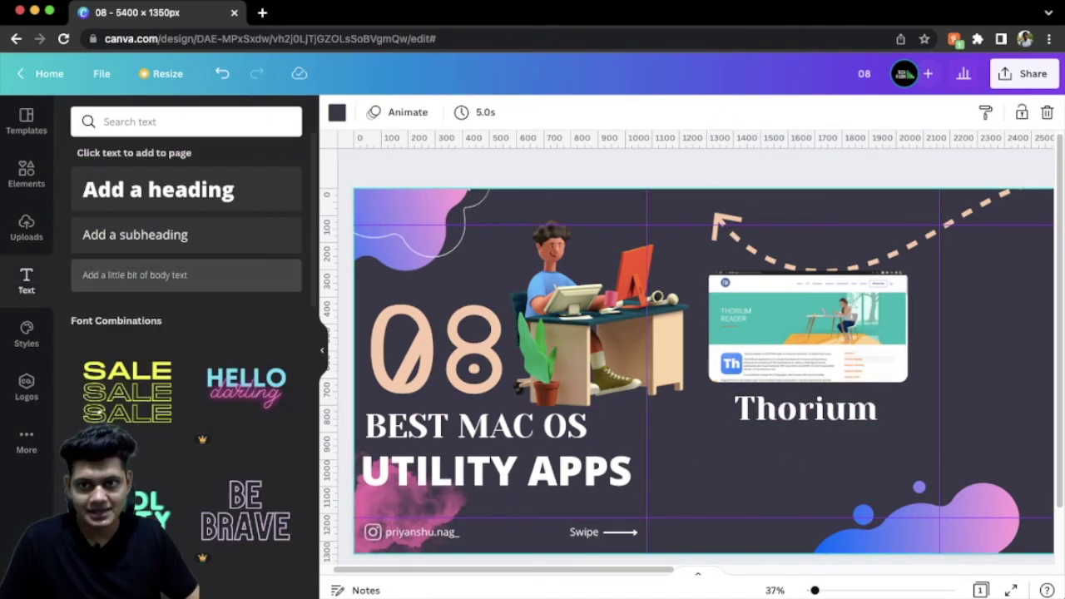
Step: Place an 'Add a little bit of body text' line just beneath the Thorium heading
left_click(135, 274)
left_click_drag(773, 446, 773, 439)
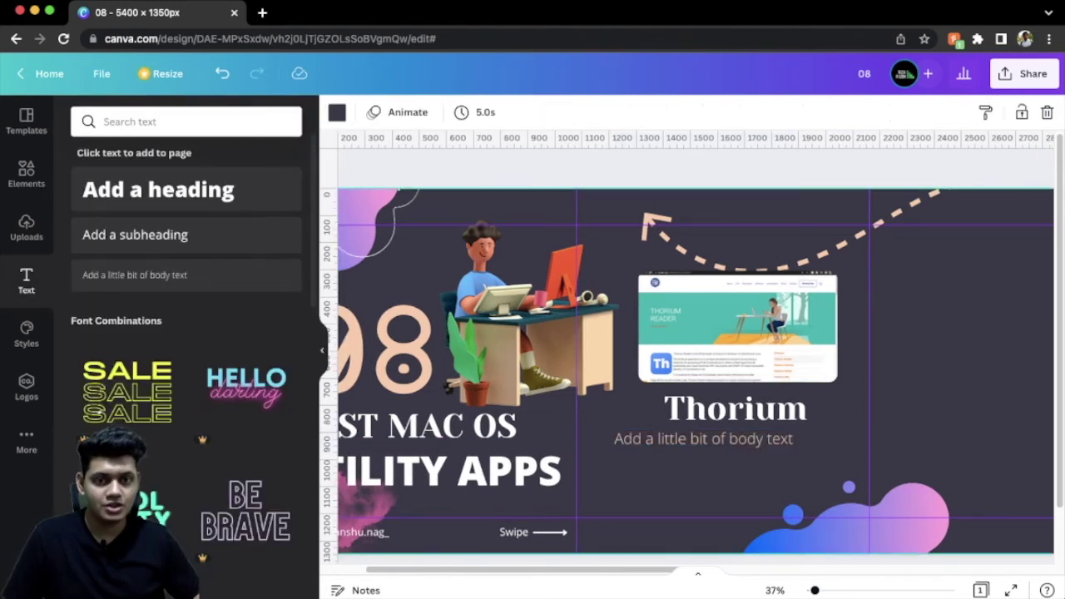
left_click(703, 439)
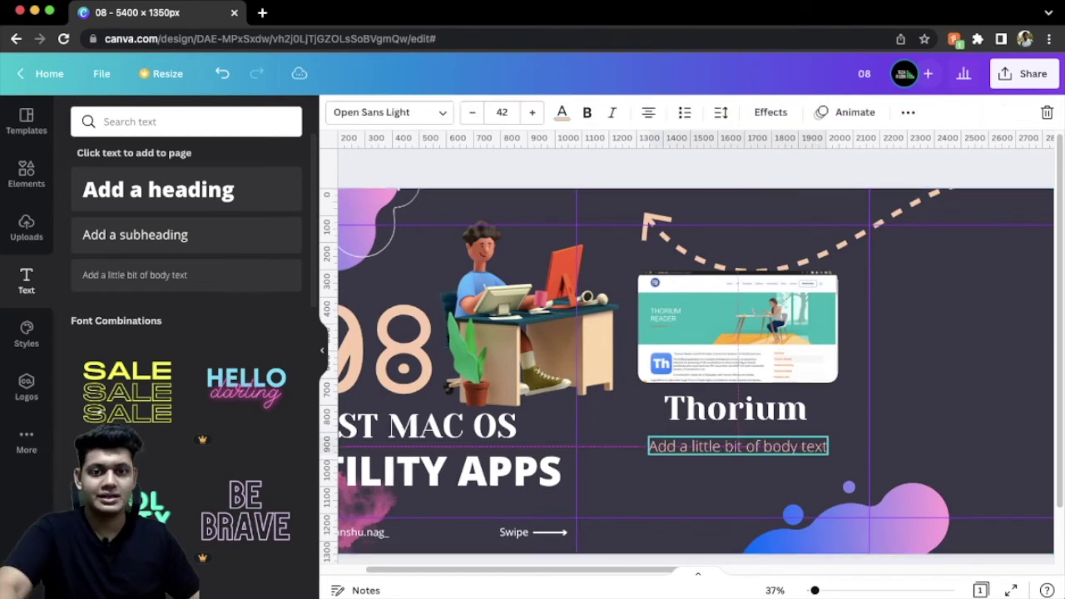
scroll(703, 374, "down", 5)
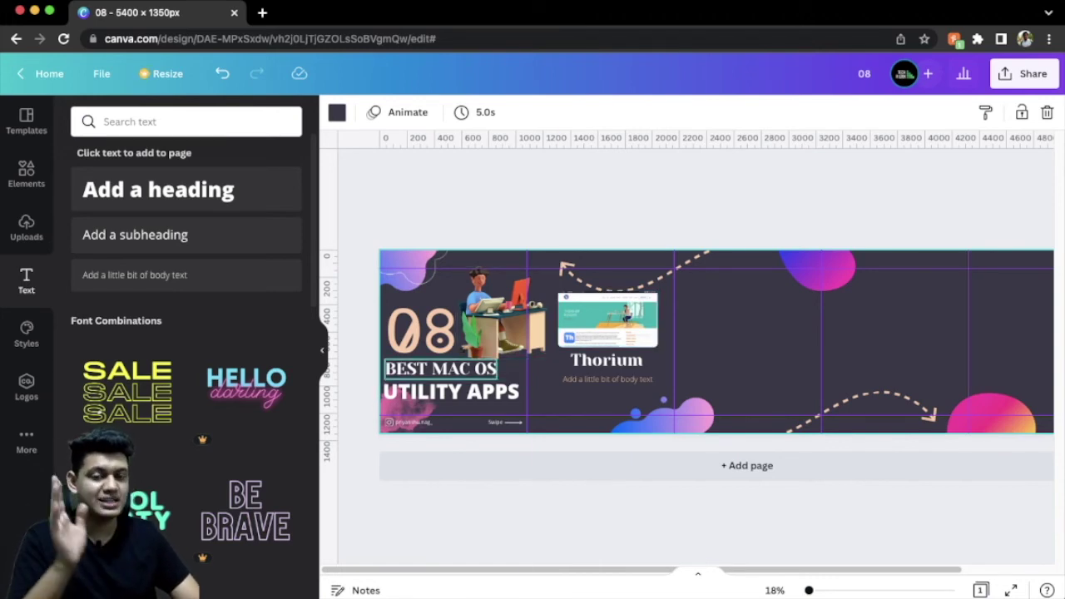
scroll(715, 341, "right", 1)
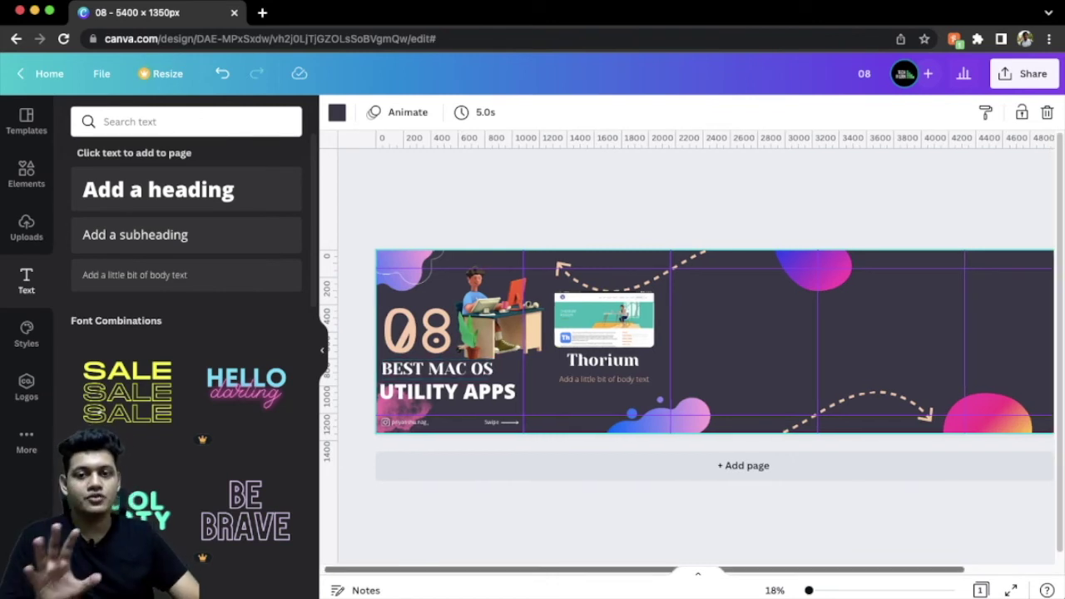
key("Escape")
scroll(716, 341, "left", 1)
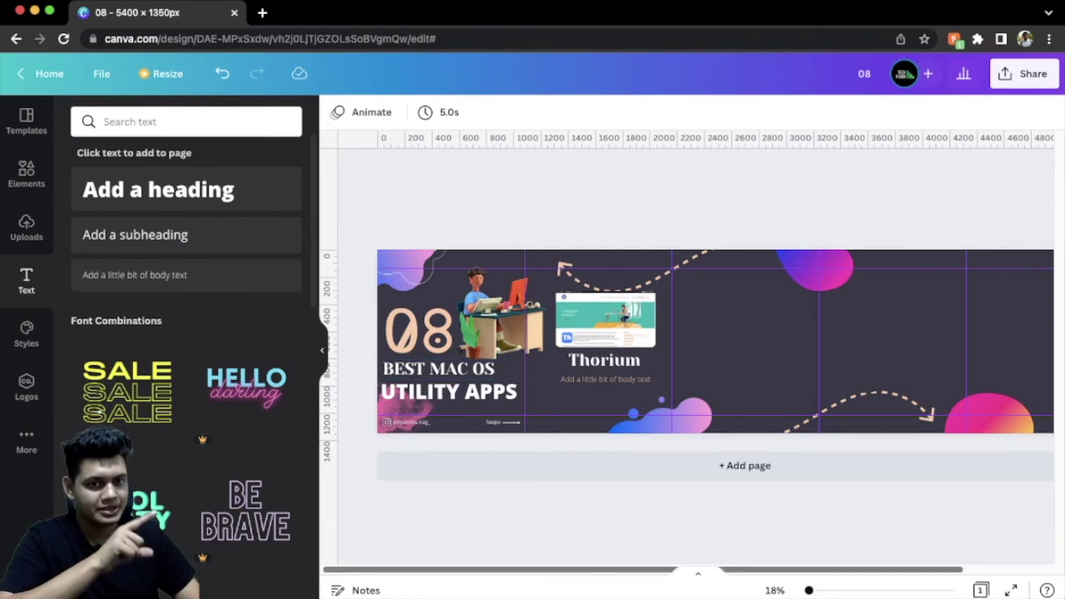
scroll(695, 341, "right", 3)
scroll(695, 341, "left", 3)
scroll(694, 341, "left", 2)
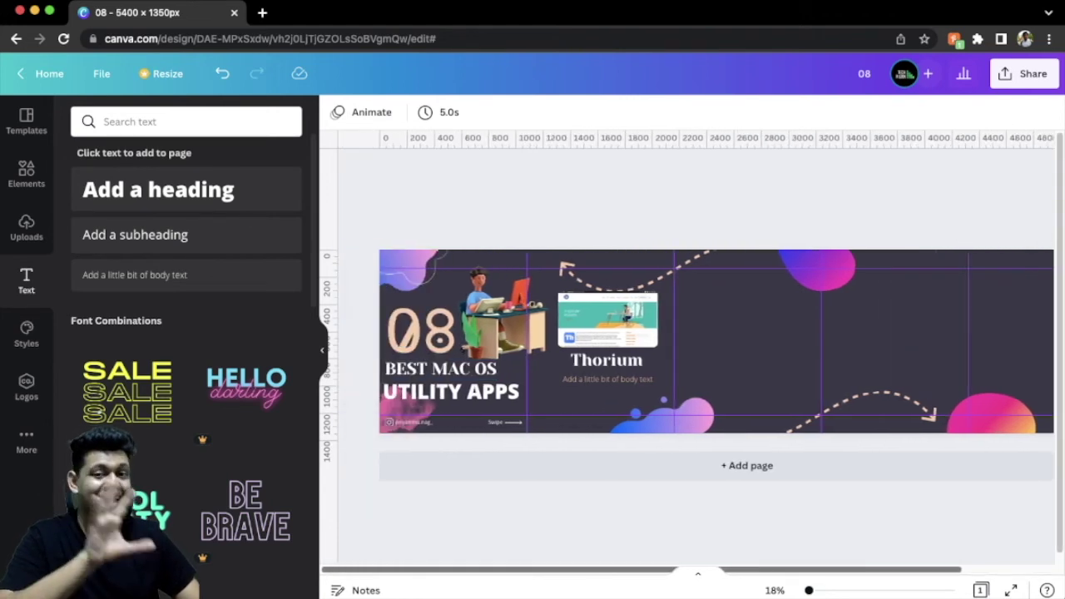
scroll(694, 341, "right", 1)
scroll(694, 341, "right", 1)
scroll(695, 341, "left", 2)
scroll(694, 341, "right", 1)
scroll(695, 342, "right", 1)
scroll(695, 341, "right", 1)
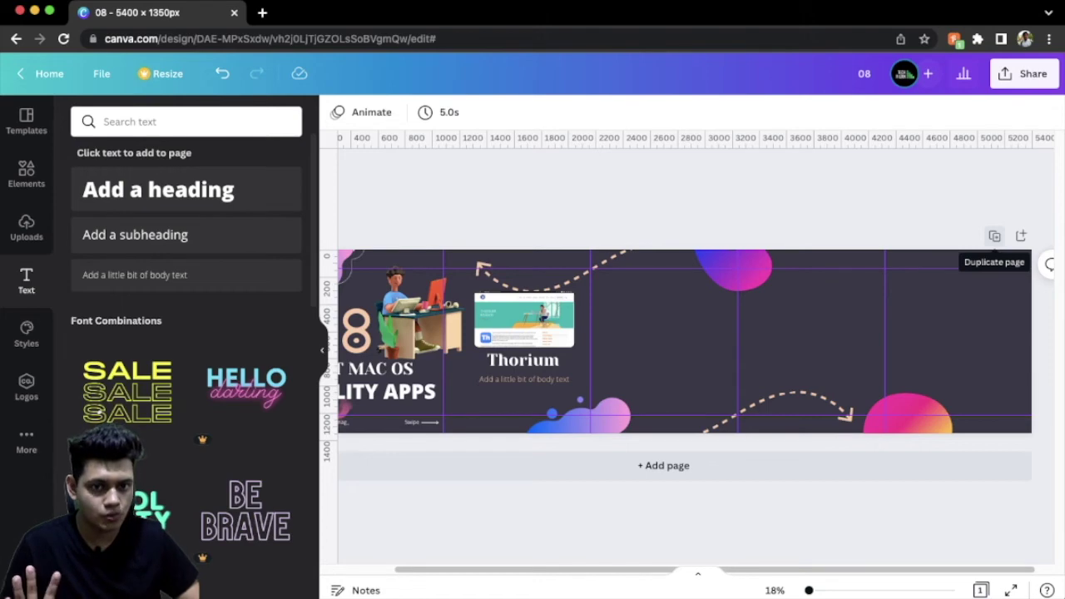
left_click(994, 236)
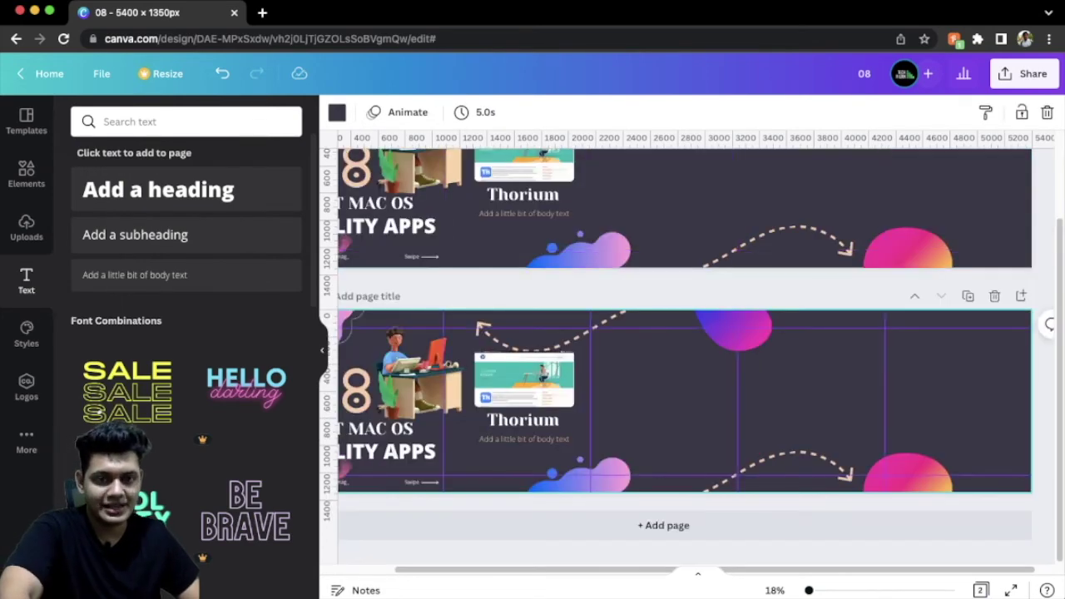
Step: Delete the 08, BEST MAC OS and UTILITY APPS title text from page 2
scroll(749, 349, "down", 1, "ctrl")
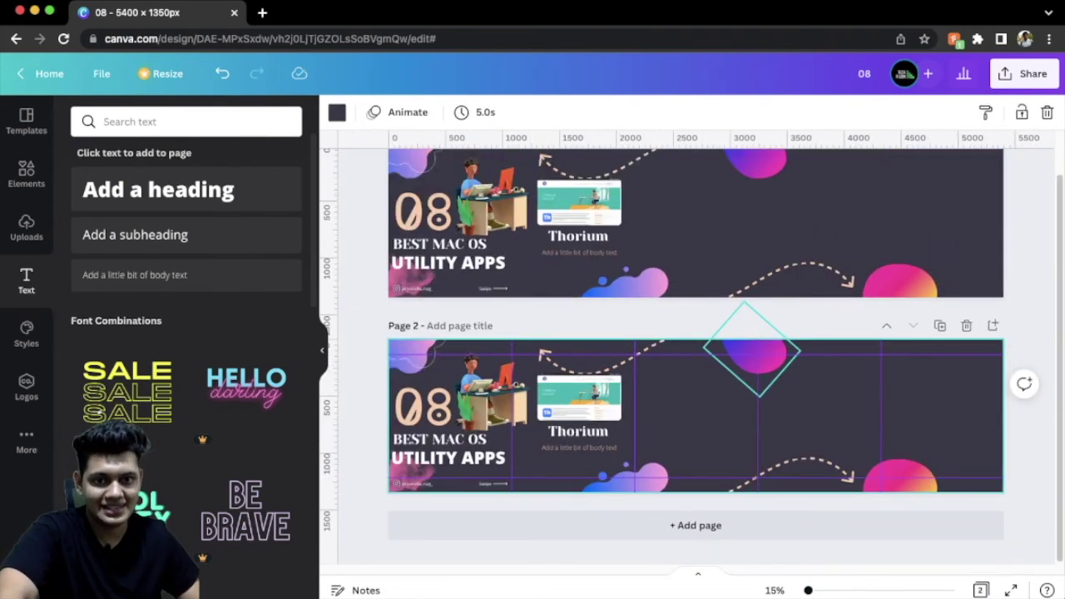
scroll(751, 349, "down", 1, "ctrl")
left_click(688, 272)
left_click(470, 420)
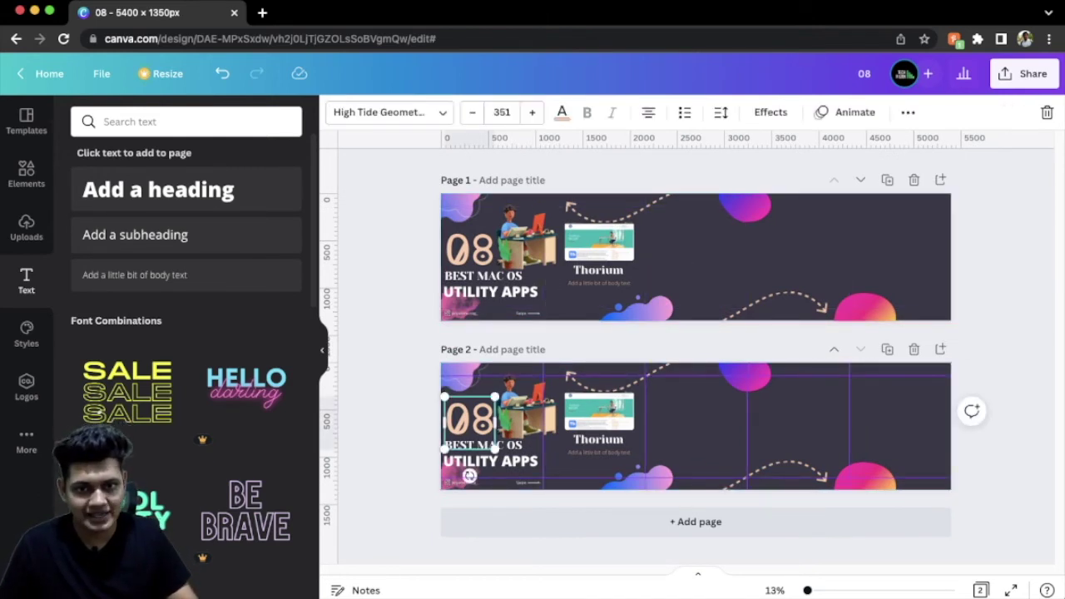
key("Delete")
left_click(490, 461)
key("Delete")
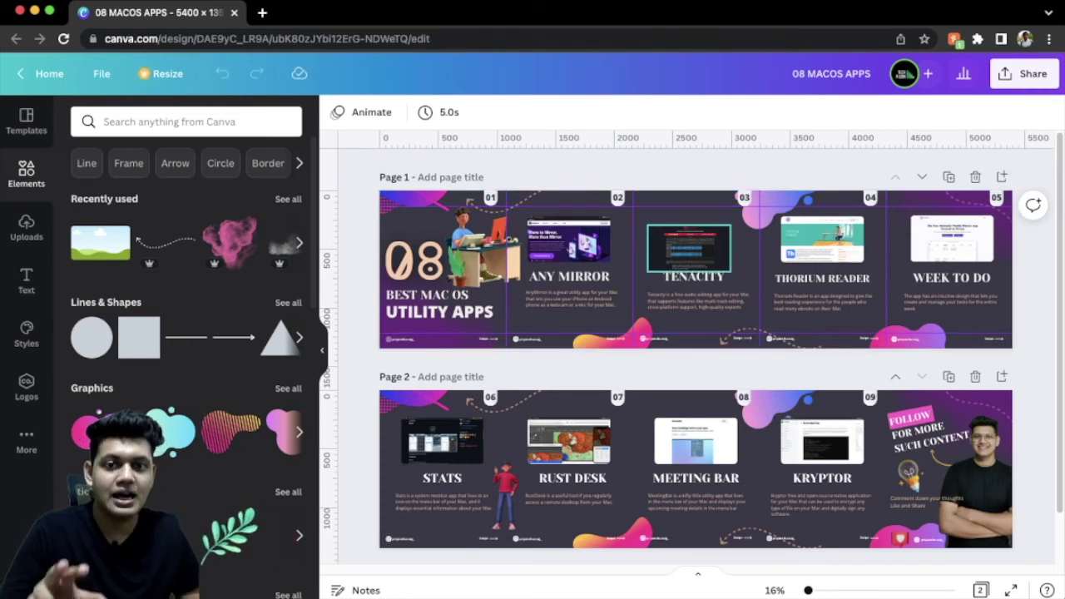
Step: Nudge the Tenacity screenshot up and move the top-left corner graphic toward slides 03 and 04
left_click_drag(689, 247, 688, 233)
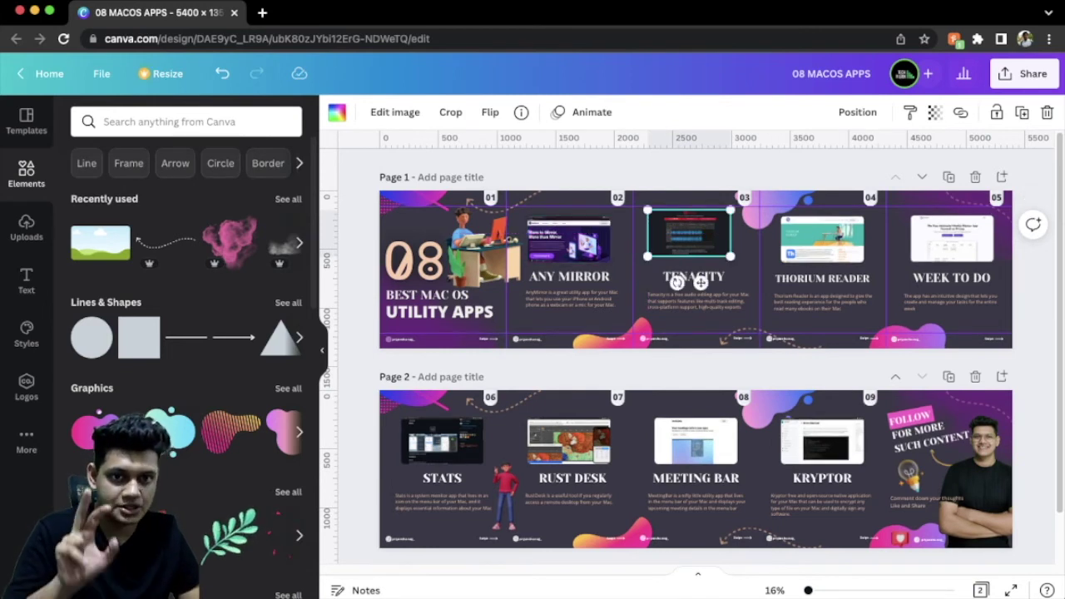
key("Escape")
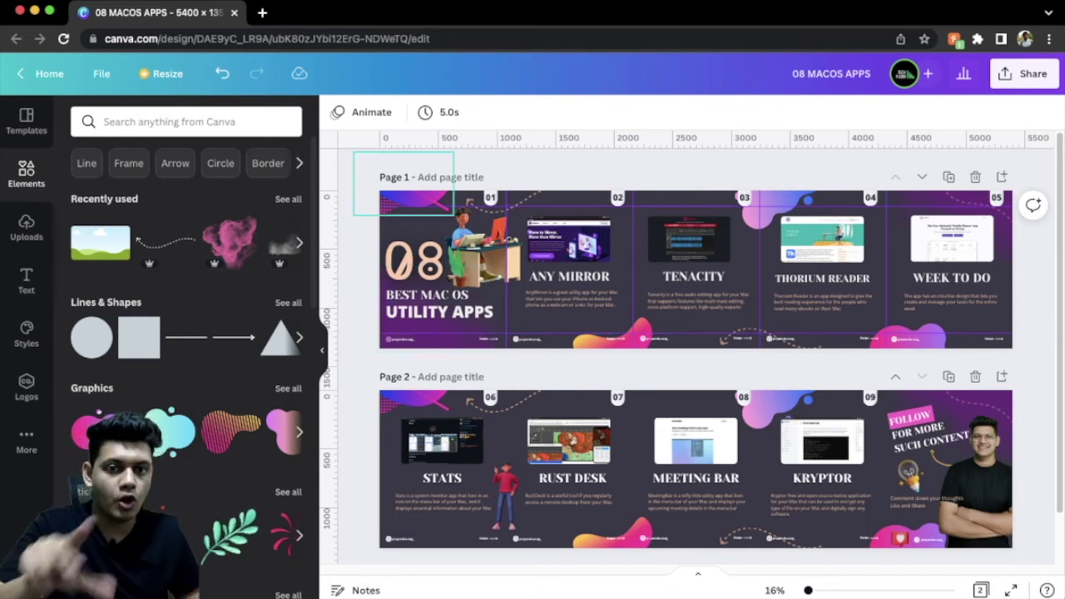
left_click(416, 199)
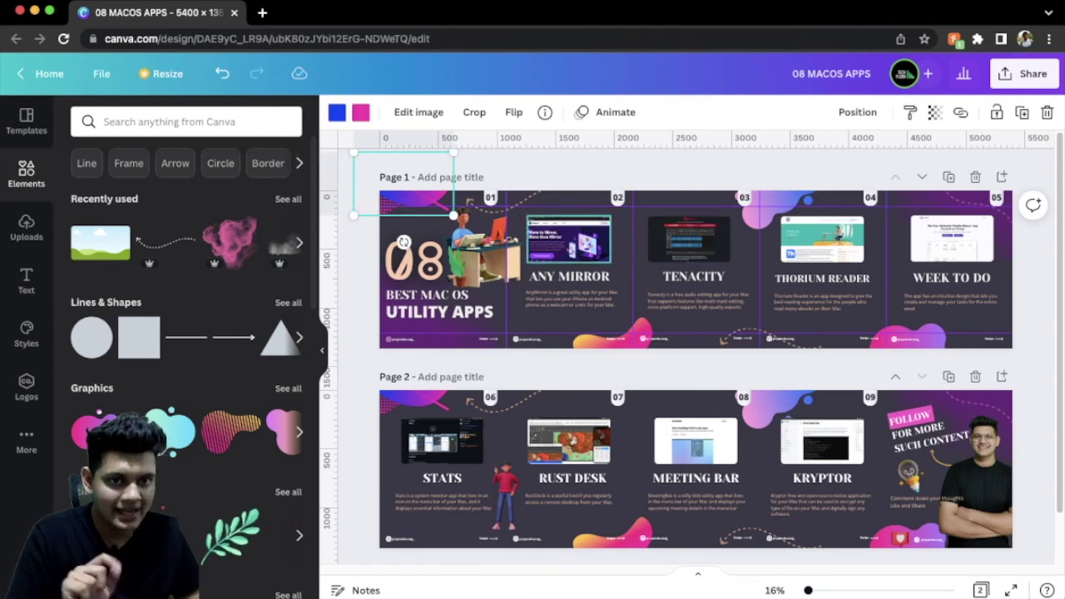
left_click_drag(404, 184, 782, 191)
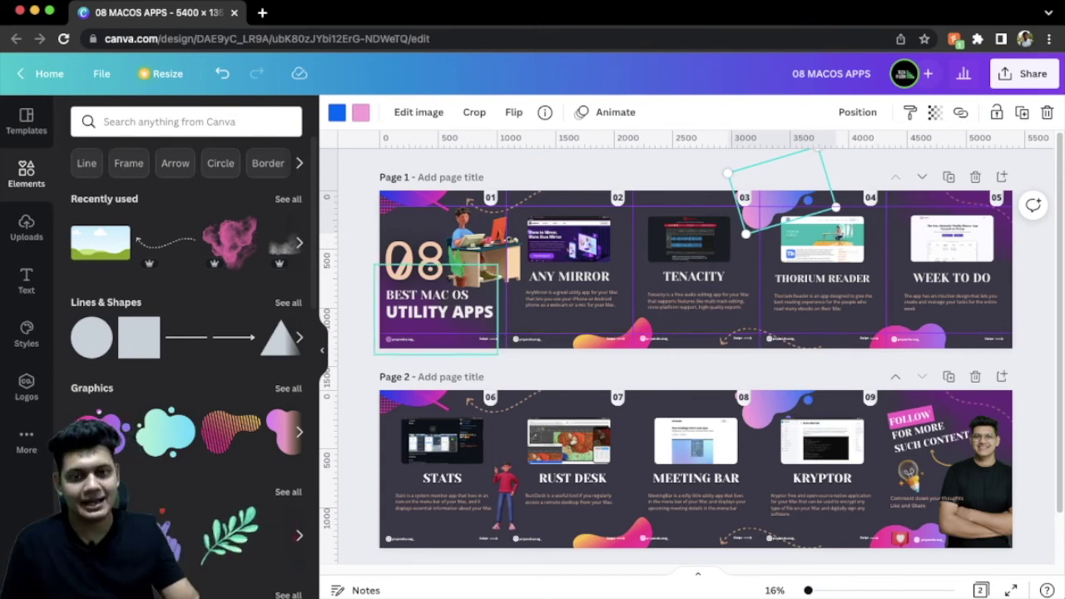
Step: Scroll through page 2's Stats, Rust Desk, Meeting Bar, Kryptor and follow slides
scroll(699, 499, "up", 3)
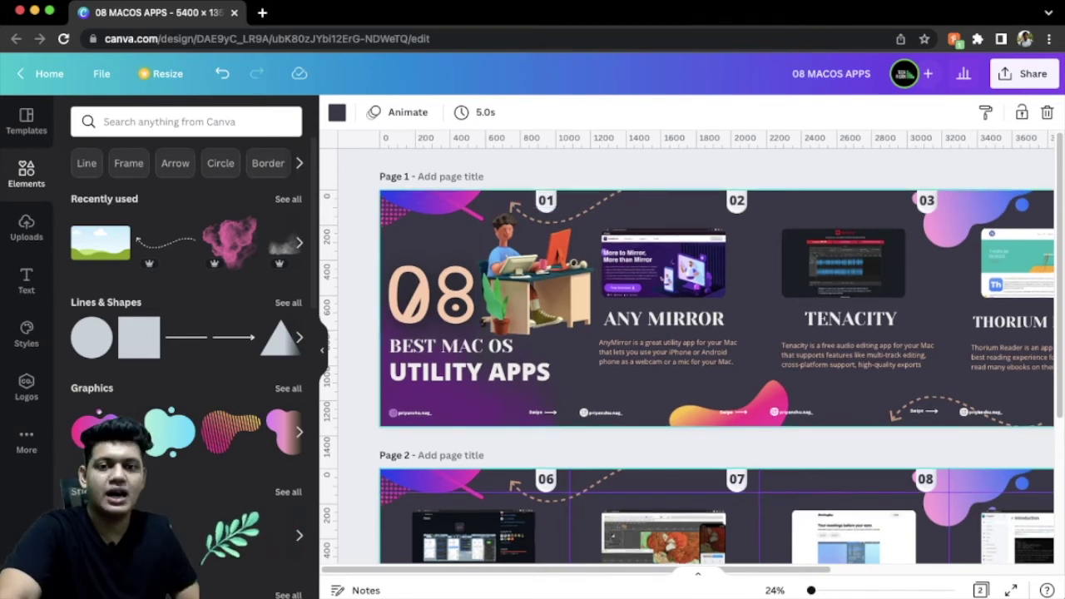
scroll(568, 400, "down", 3)
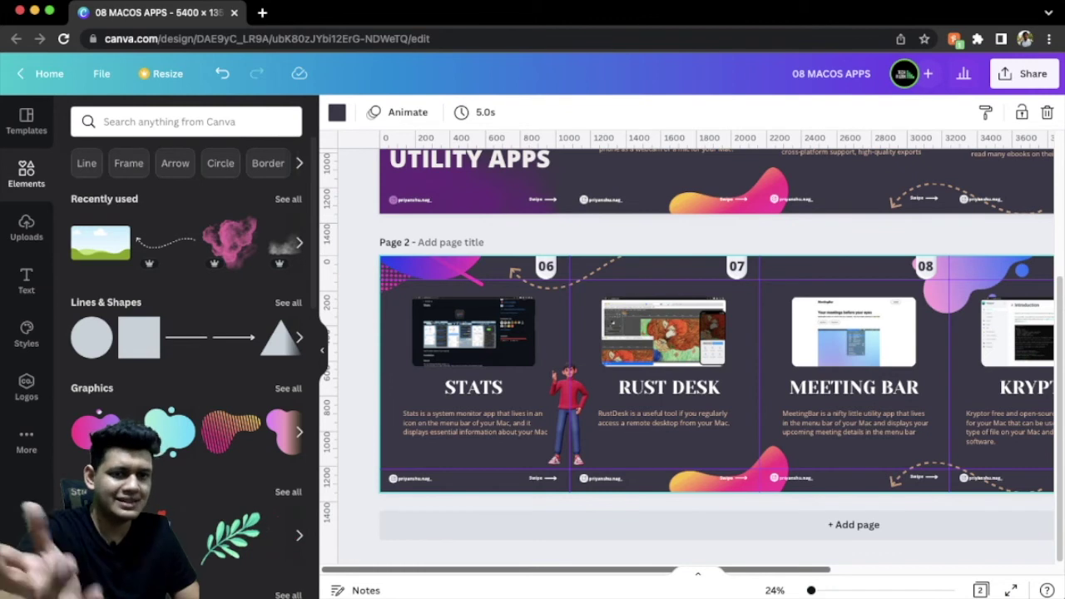
scroll(567, 399, "right", 1)
scroll(695, 375, "right", 3)
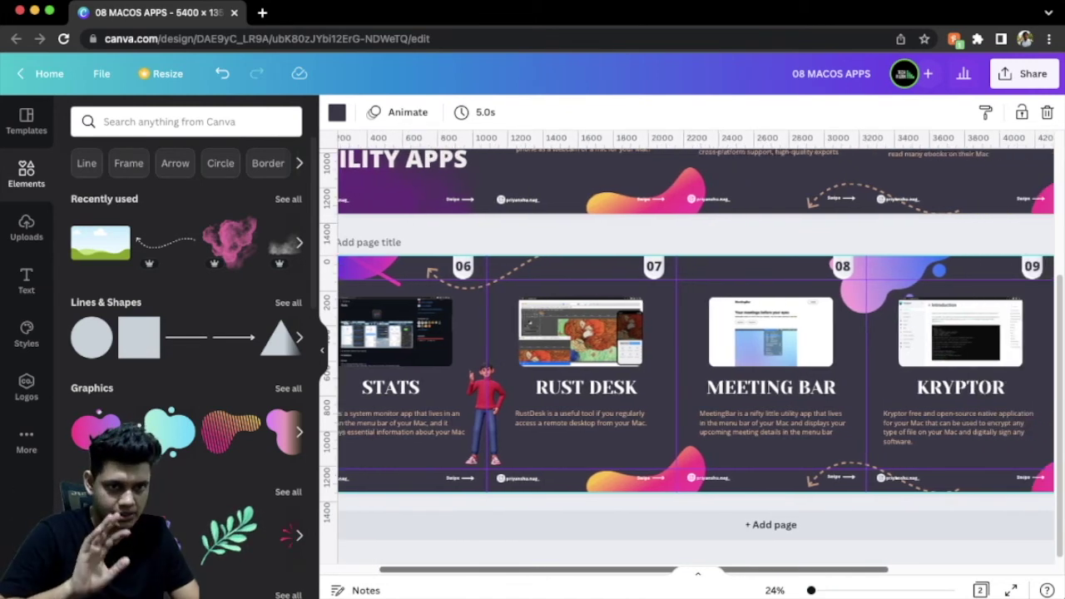
scroll(694, 374, "right", 5)
scroll(695, 374, "right", 3)
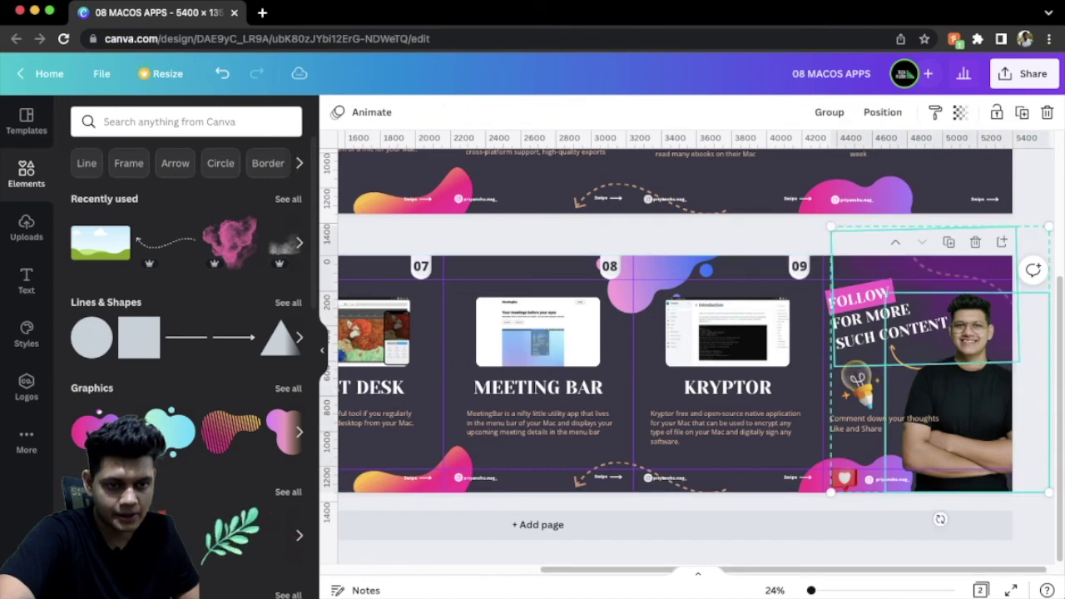
Step: Zoom into the Follow slide, select its portrait photo, and browse the Uploads library
scroll(1029, 373, "up", 3)
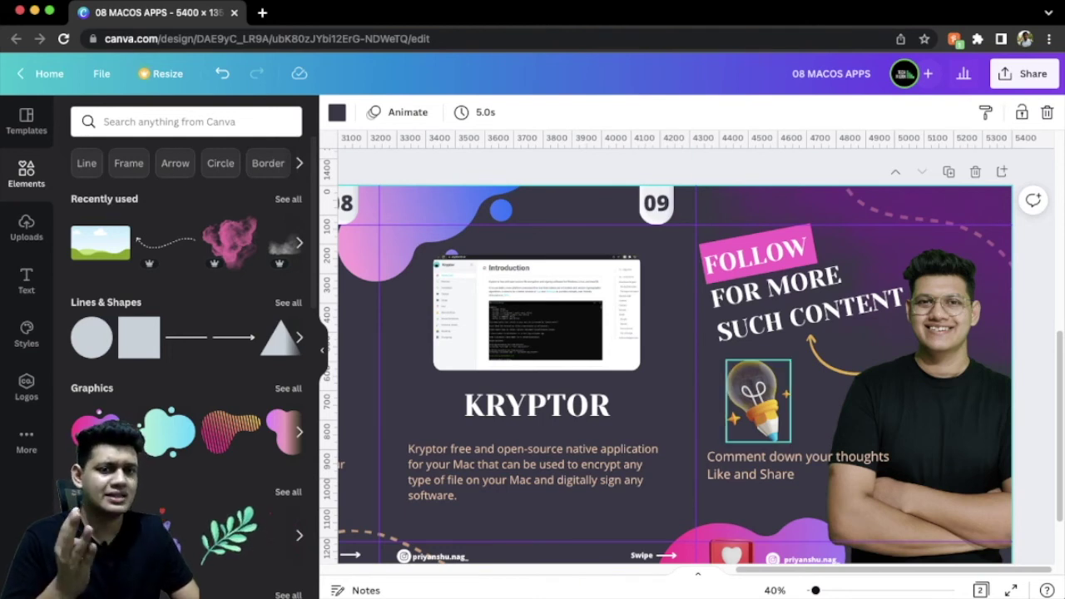
scroll(757, 366, "down", 2)
scroll(757, 366, "down", 1)
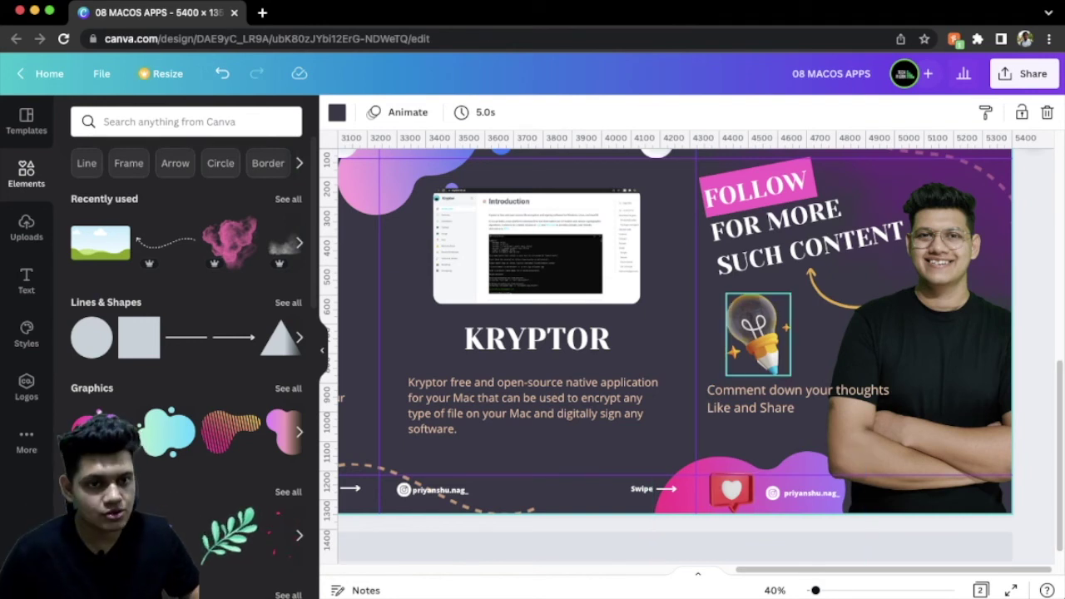
left_click(915, 349)
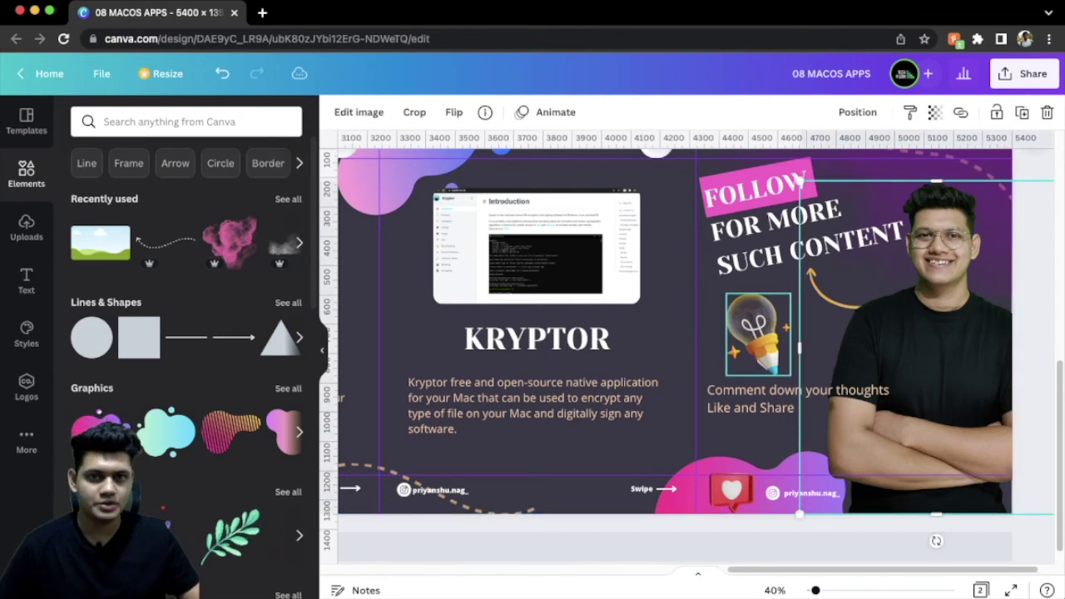
left_click(26, 225)
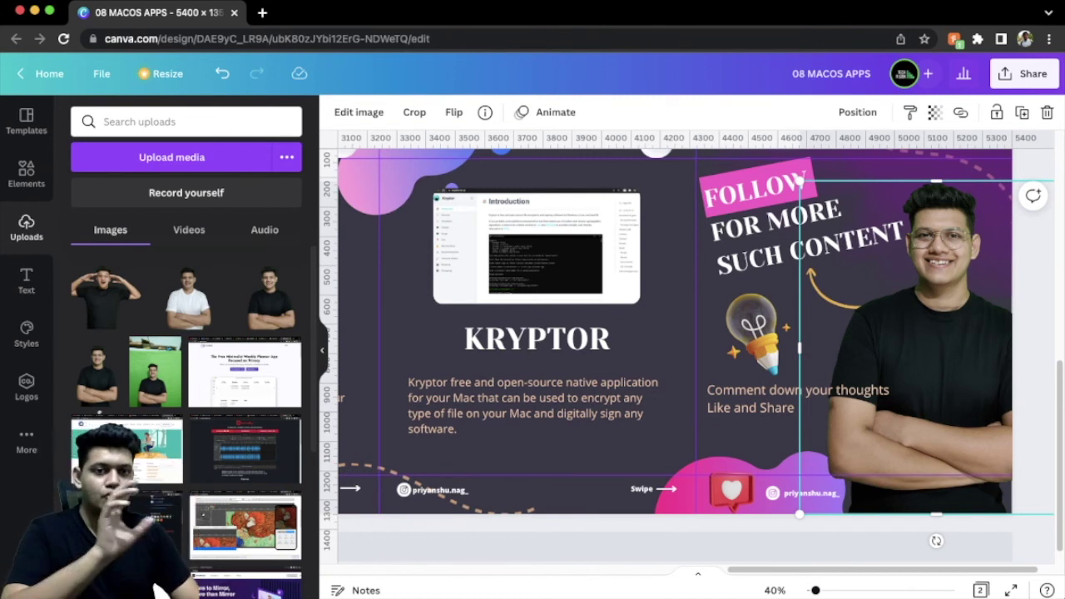
key("Escape")
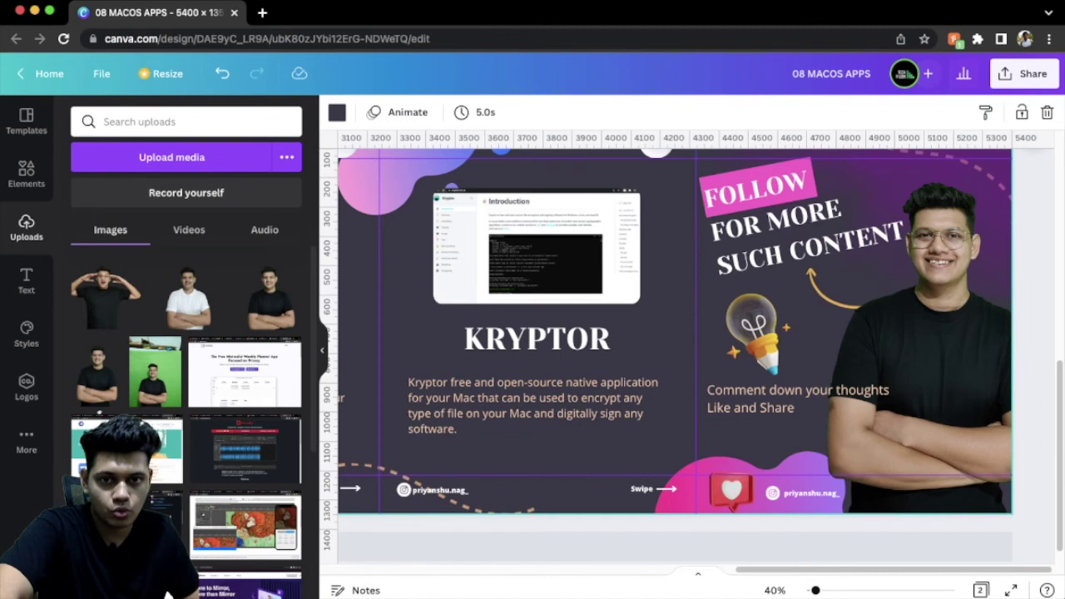
Step: Zoom out to show both carousel pages and bring up the Share options
scroll(674, 333, "down", 5, "ctrl")
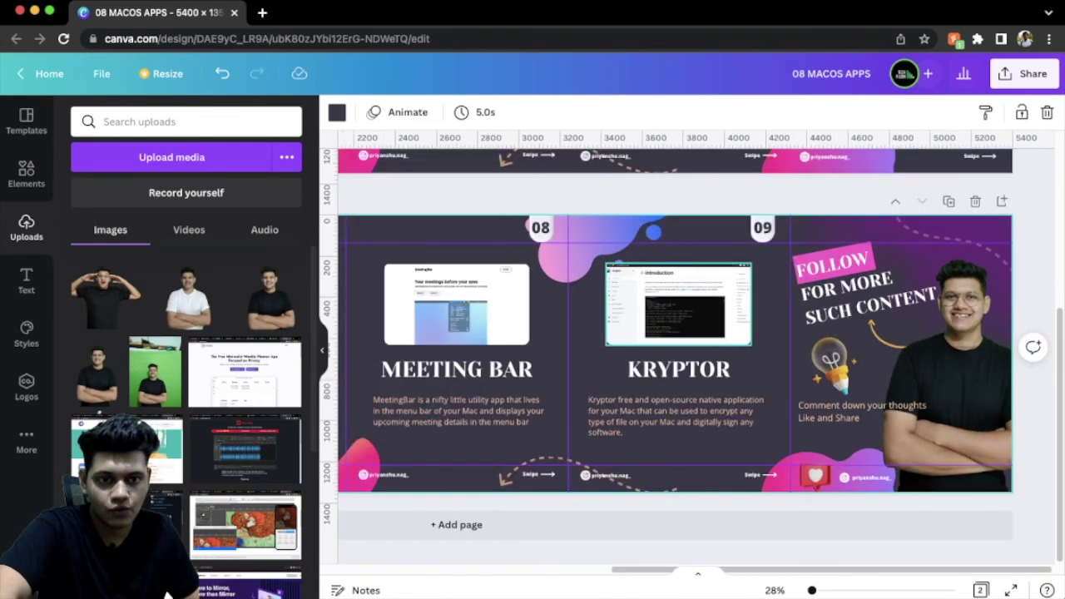
scroll(673, 349, "down", 1, "ctrl")
scroll(682, 275, "down", 3, "ctrl")
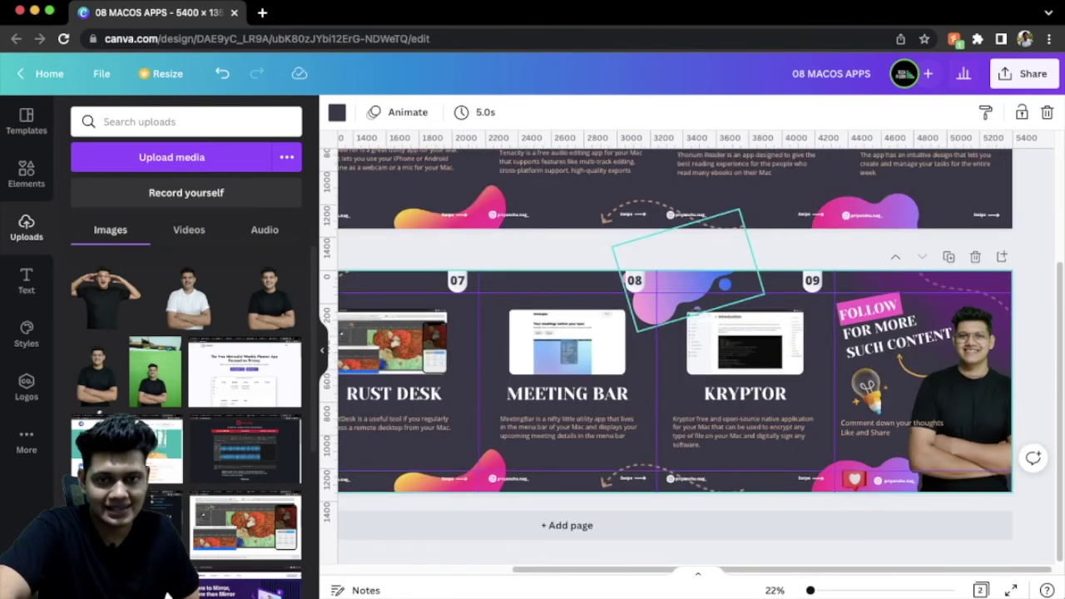
scroll(682, 274, "down", 3, "ctrl")
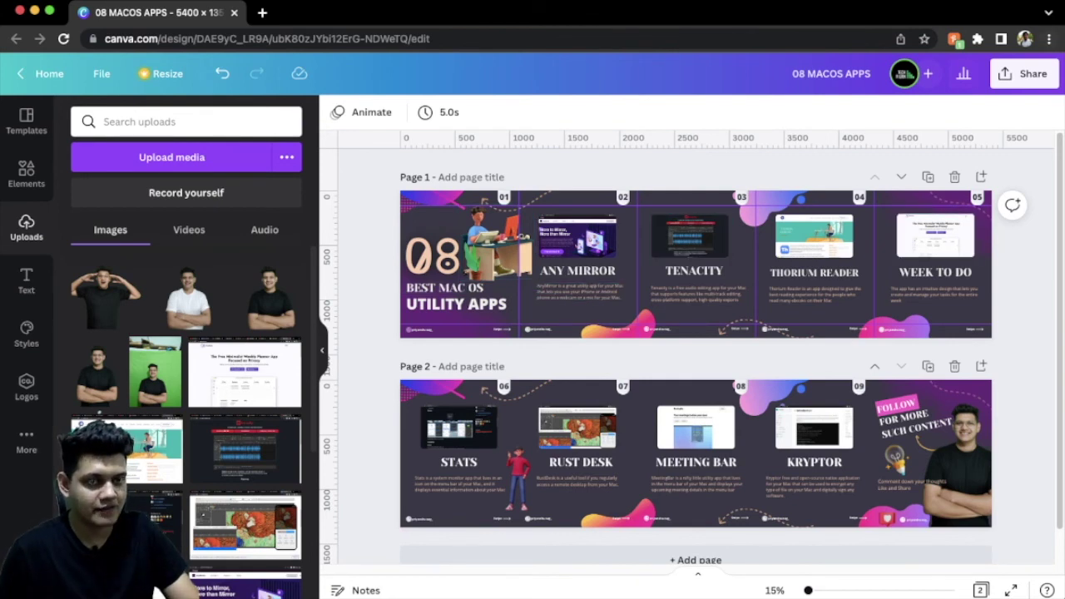
left_click(1023, 73)
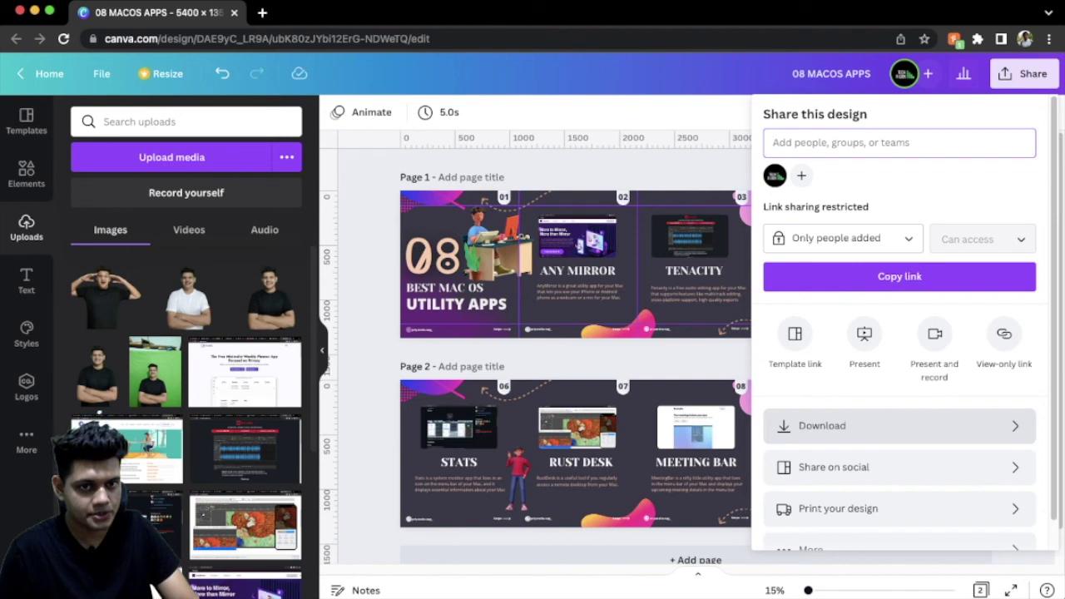
Step: Set the download to PNG file type with all pages selected
left_click(822, 425)
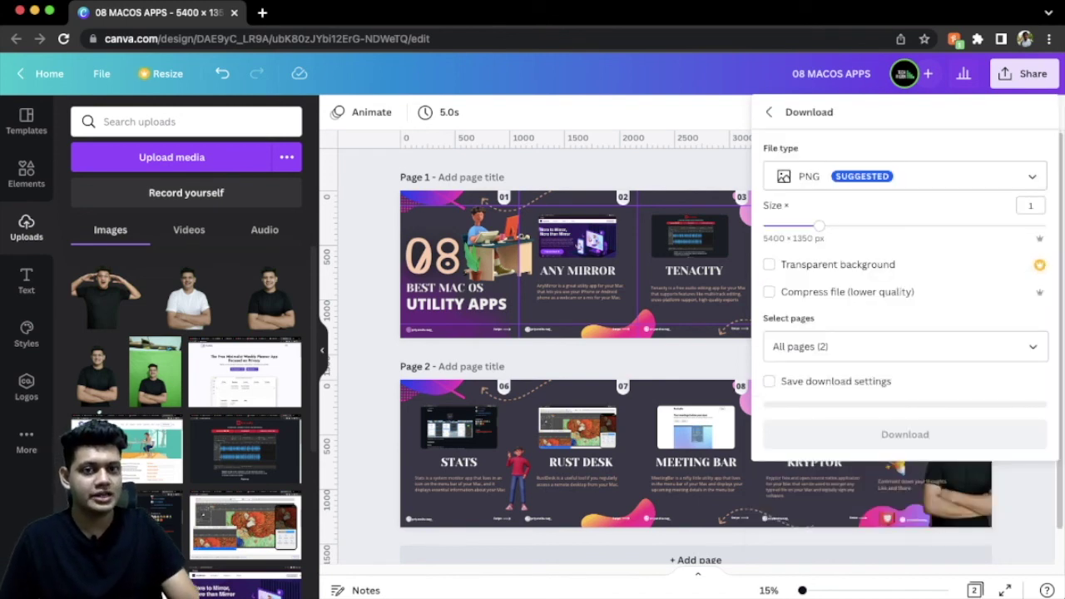
left_click(905, 175)
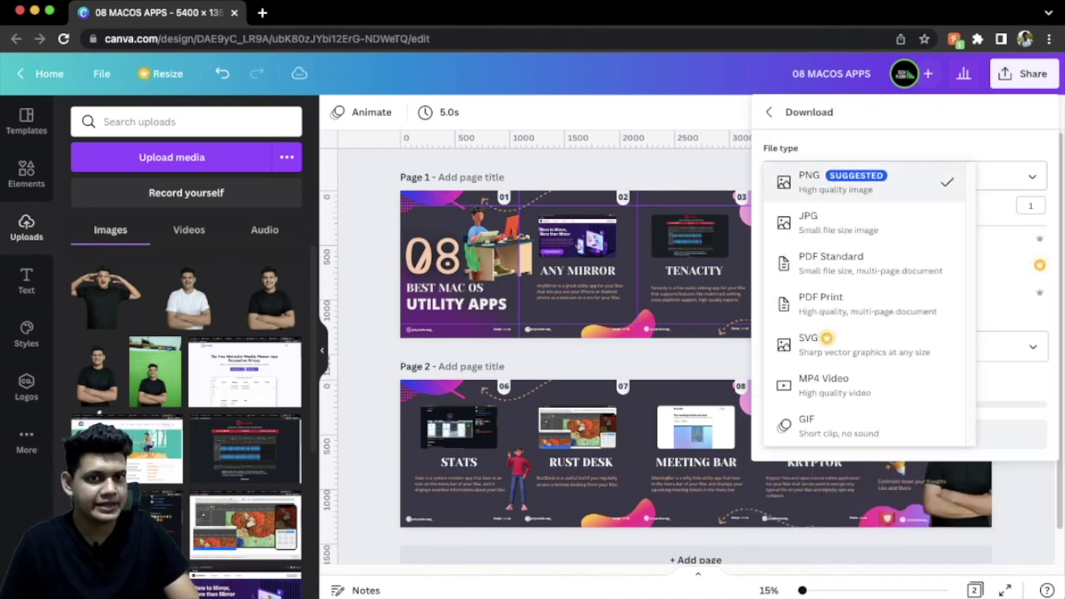
left_click(905, 180)
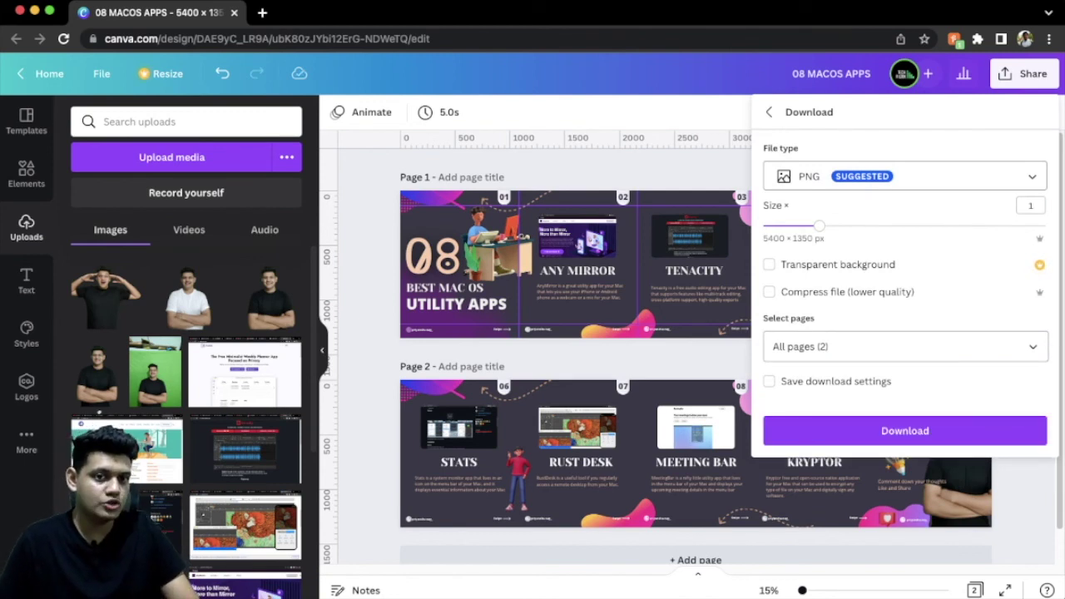
left_click(905, 346)
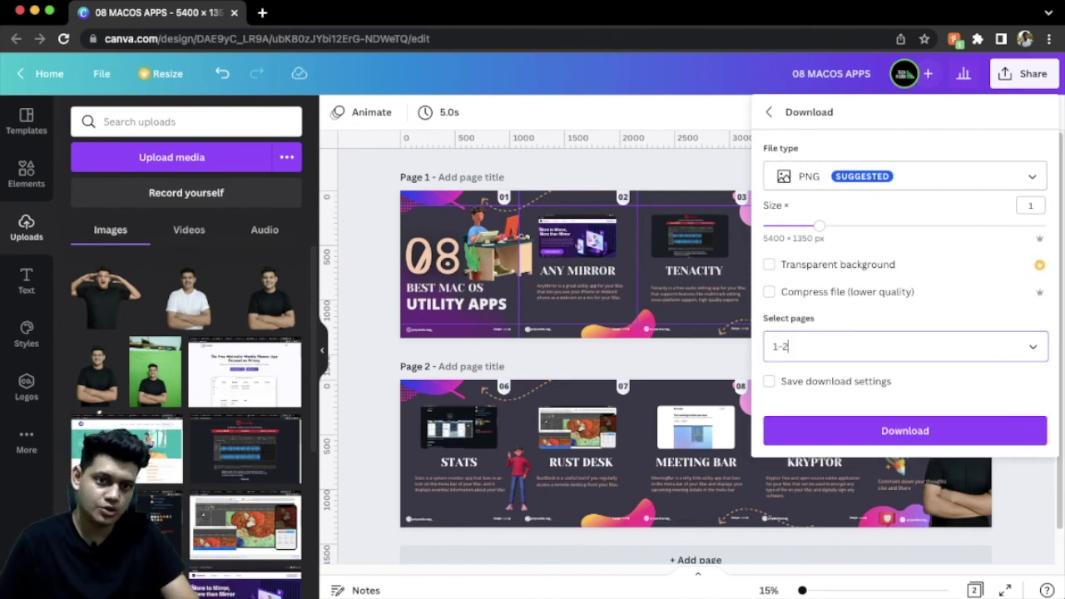
key("Return")
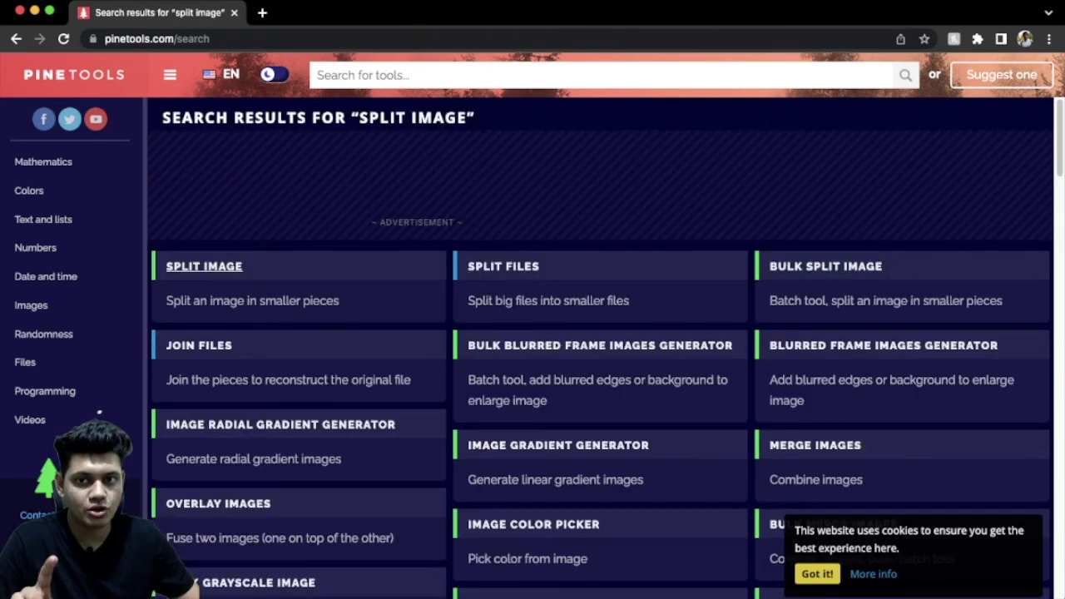
Step: Open PineTools' Split Image tool for 1.png and choose a horizontal split
left_click(204, 266)
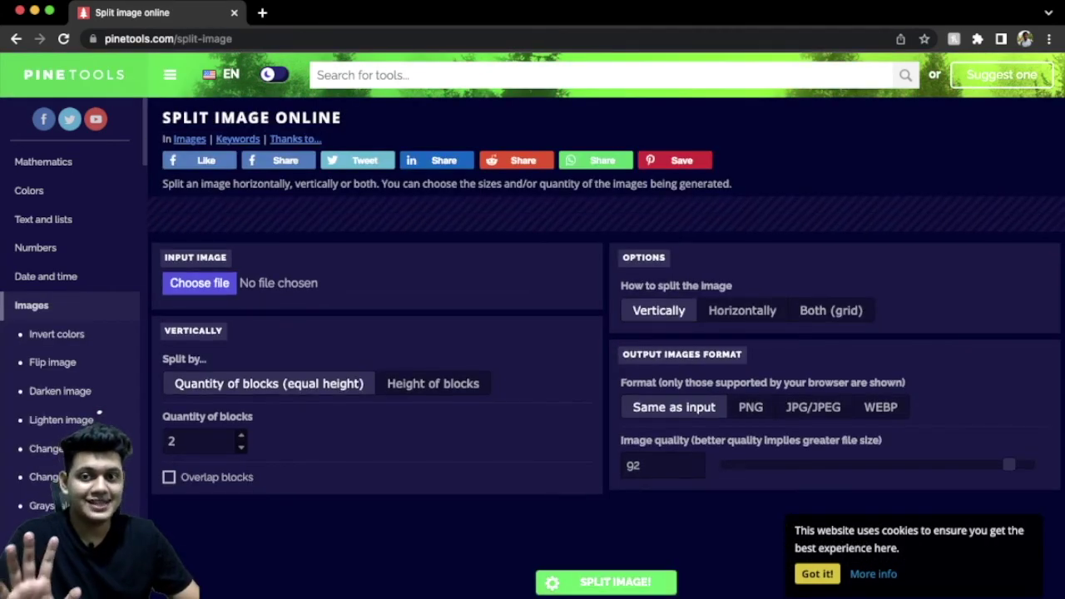
scroll(605, 347, "down", 1)
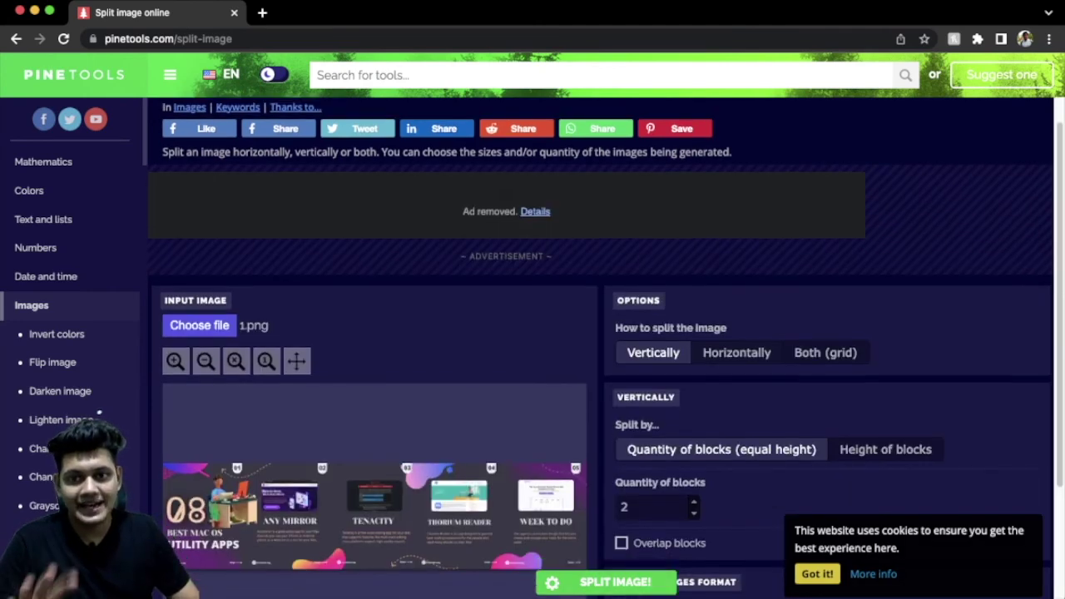
scroll(605, 347, "down", 1)
scroll(605, 347, "down", 2)
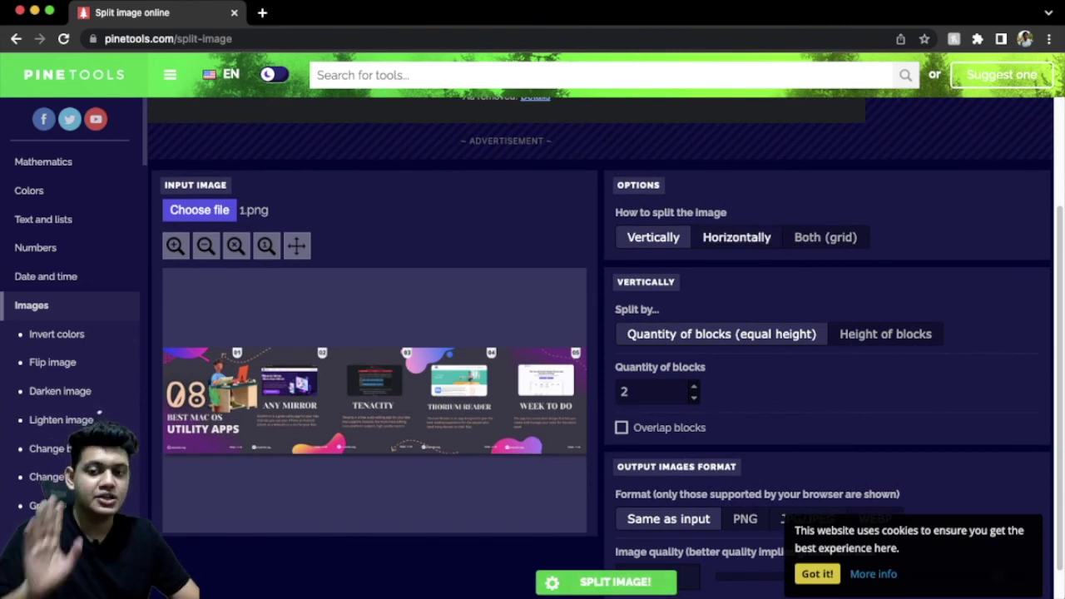
left_click(736, 237)
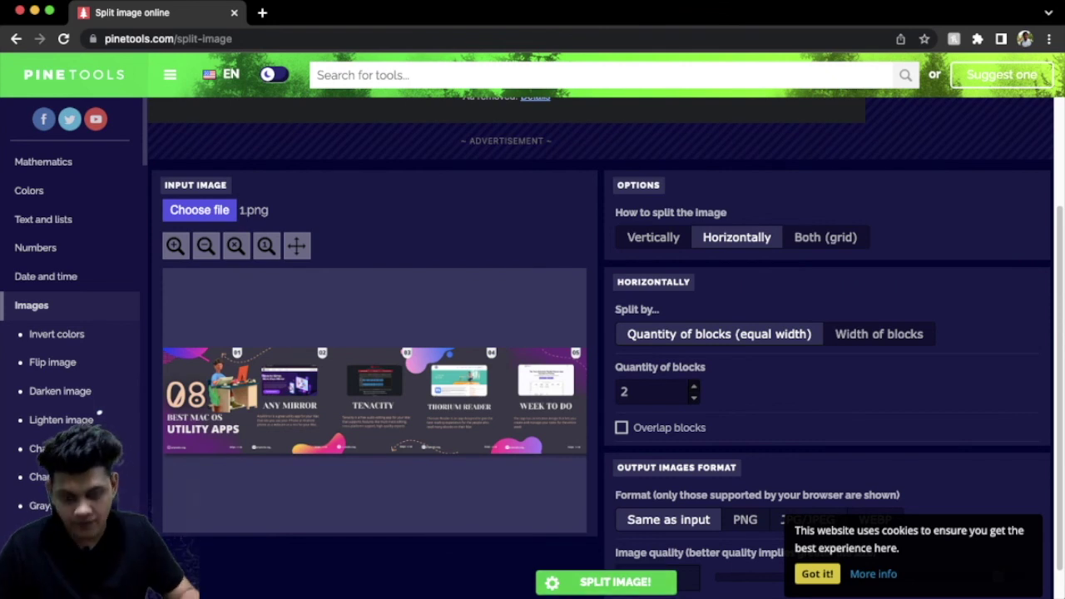
Step: Split the image into 5 blocks and download row-1-column-1.png
double_click(624, 391)
type("5")
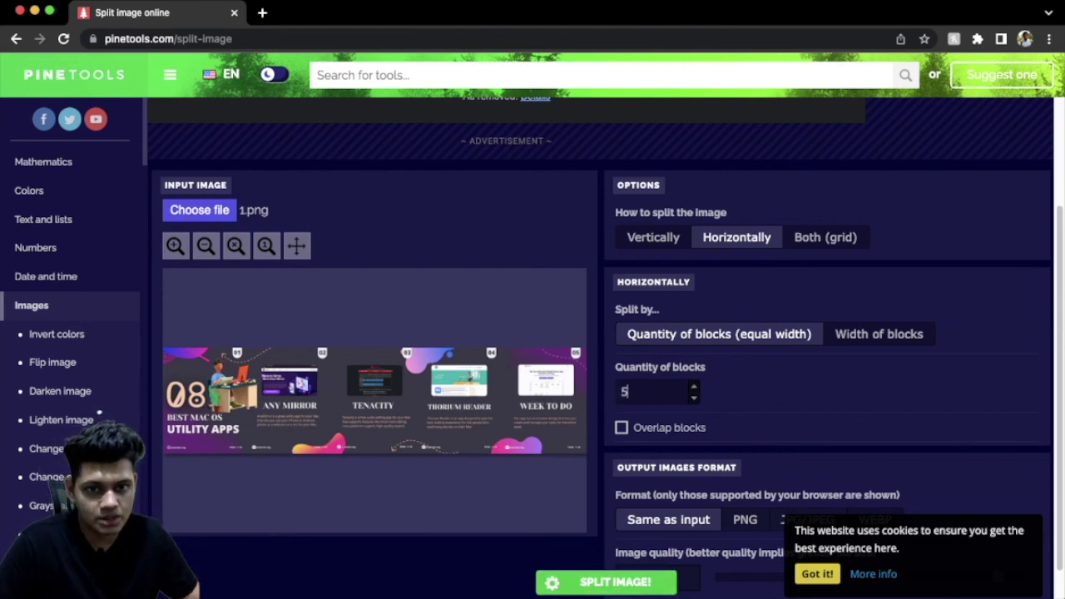
scroll(599, 333, "down", 1)
left_click(606, 582)
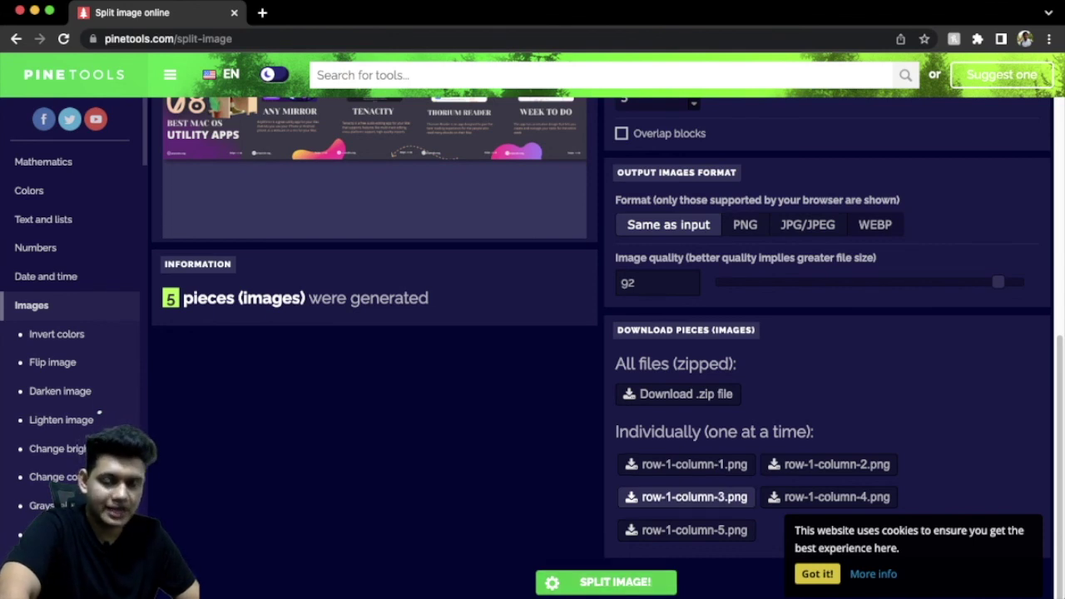
left_click(687, 464)
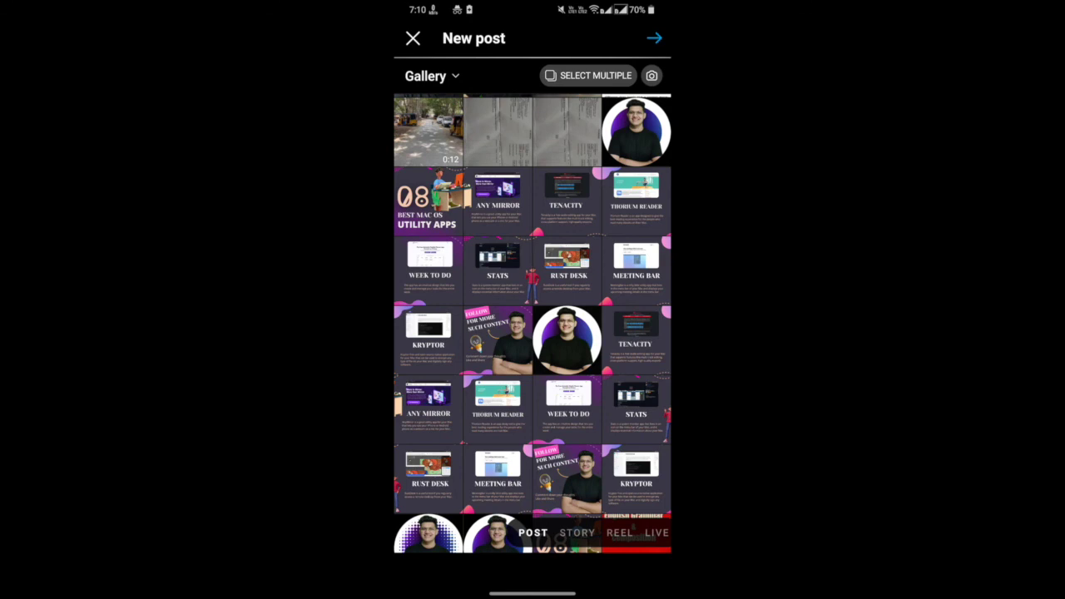
Step: Multi-select the title, AnyMirror, Tenacity, Thorium Reader and Week To Do slides in order
left_click(427, 200)
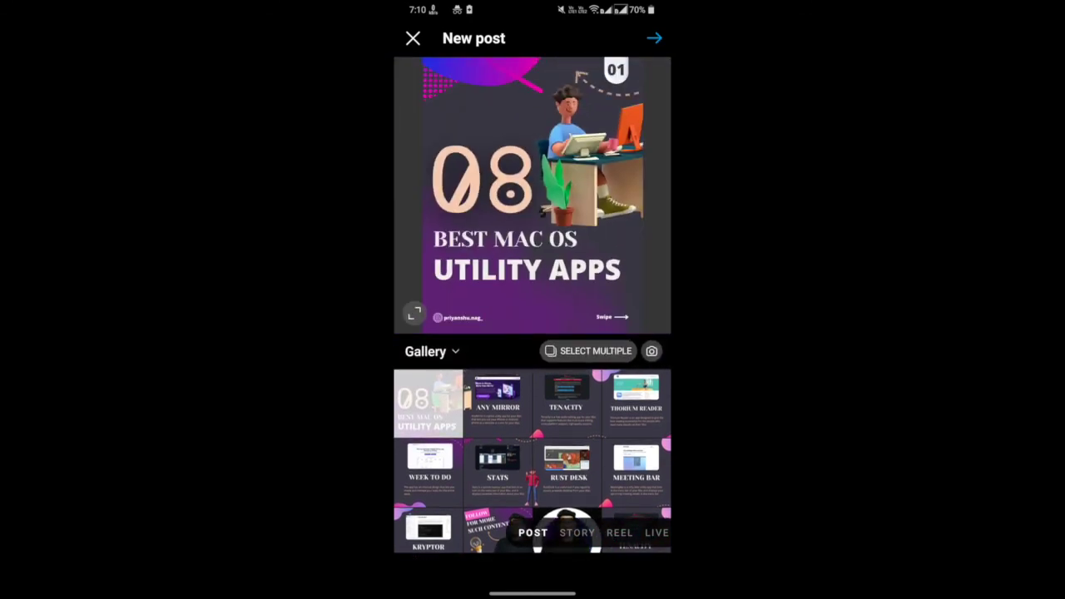
left_click(588, 350)
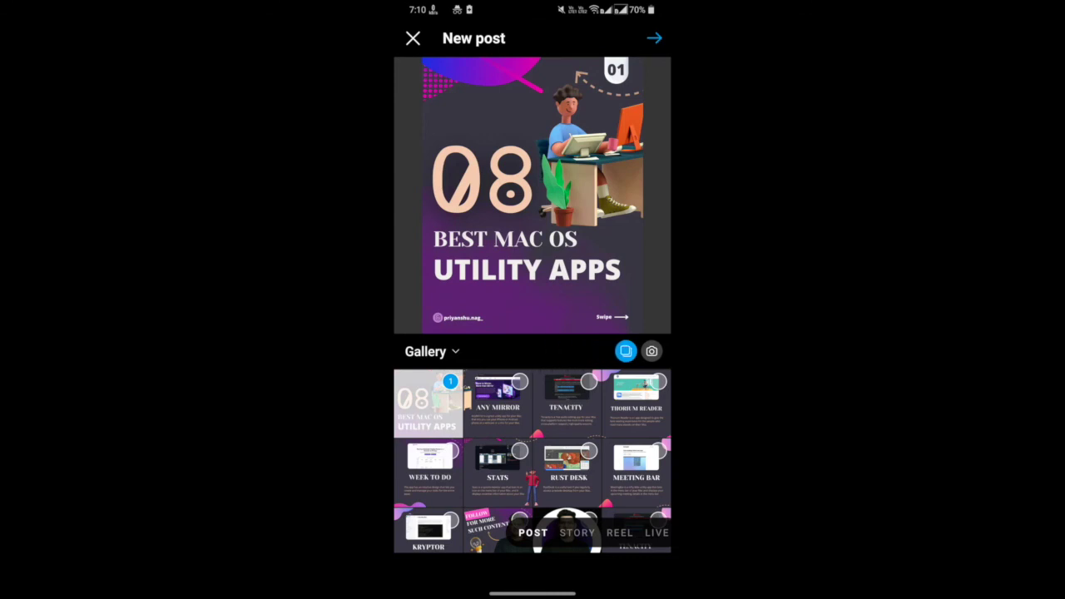
left_click(497, 403)
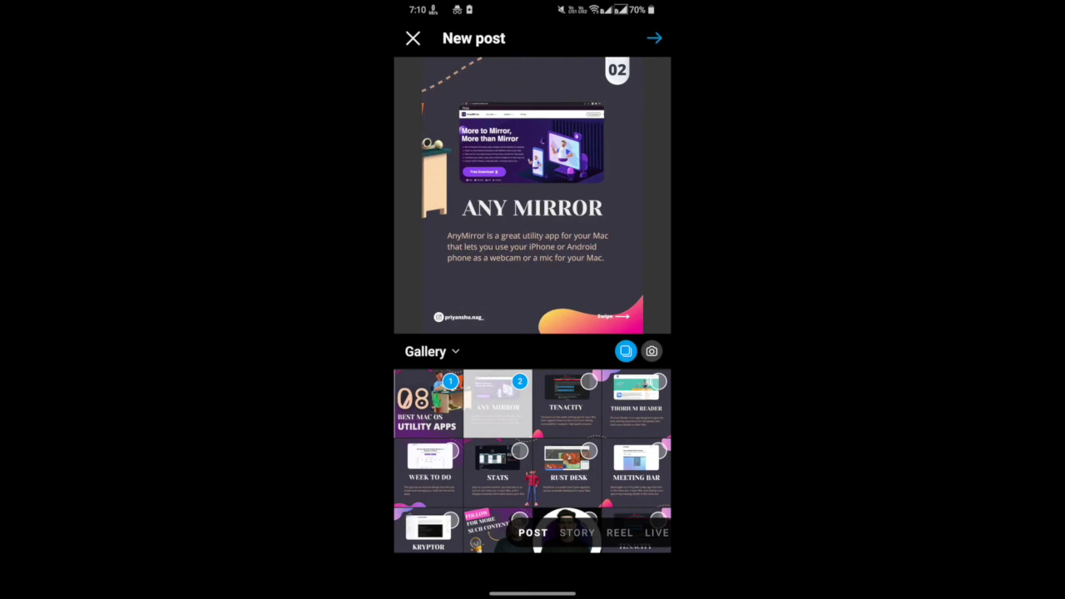
left_click(636, 404)
left_click(637, 403)
left_click(567, 404)
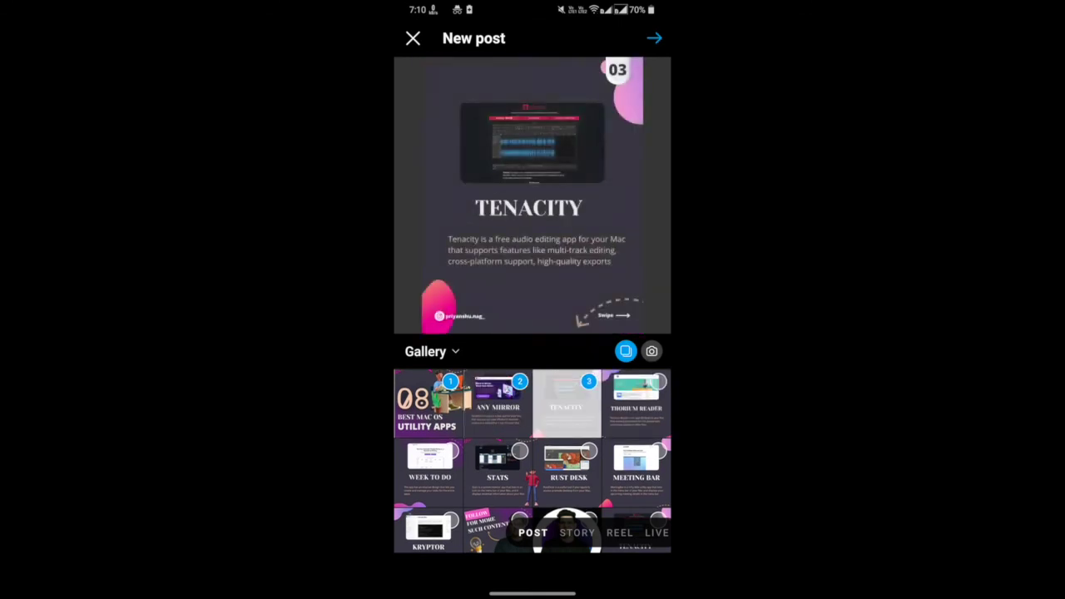
left_click(636, 404)
left_click(428, 472)
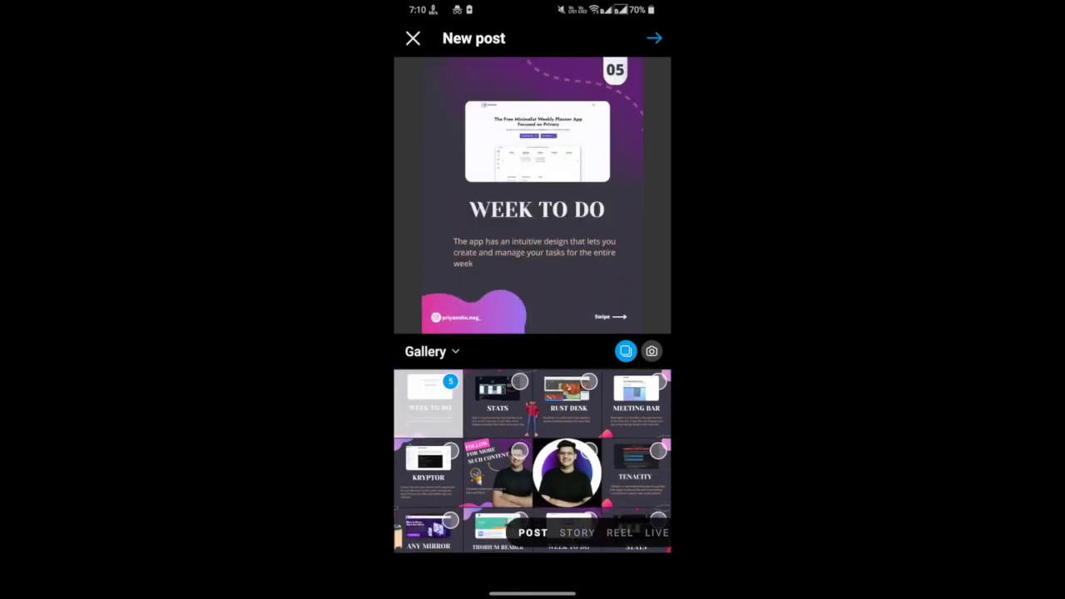
Step: Add the Stats, Rust Desk, Meeting Bar, Kryptor and Follow slides, then skip filters
left_click(498, 404)
left_click(566, 403)
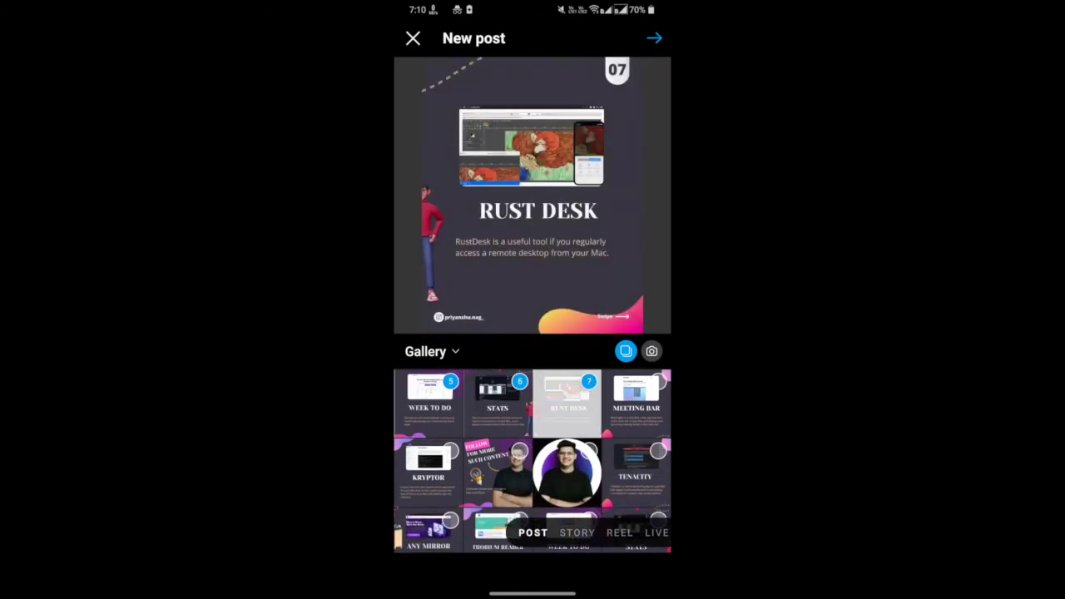
left_click(636, 404)
left_click(429, 471)
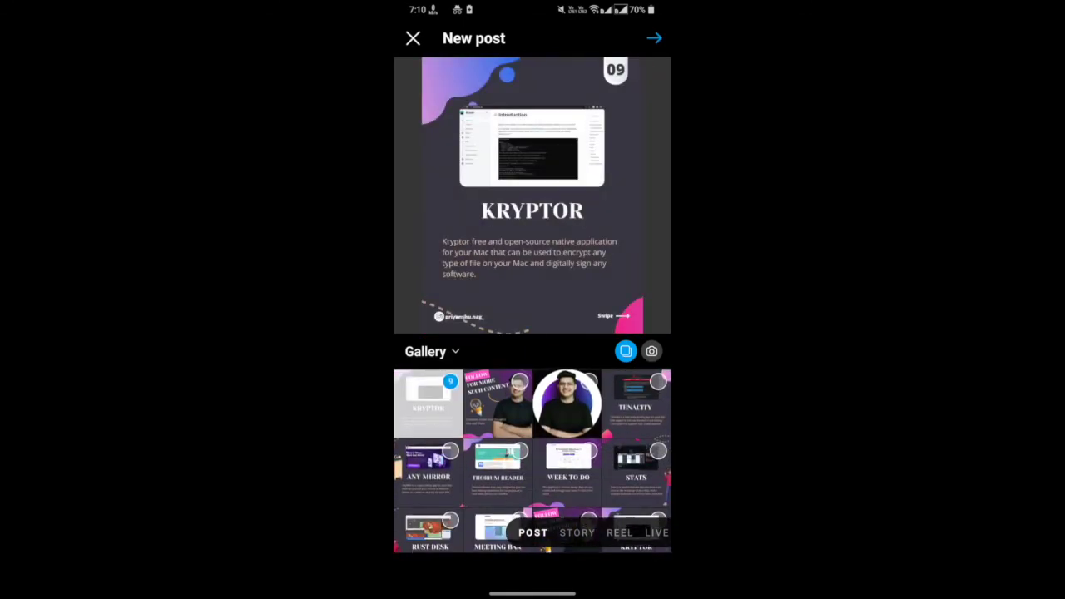
left_click(497, 403)
left_click(654, 37)
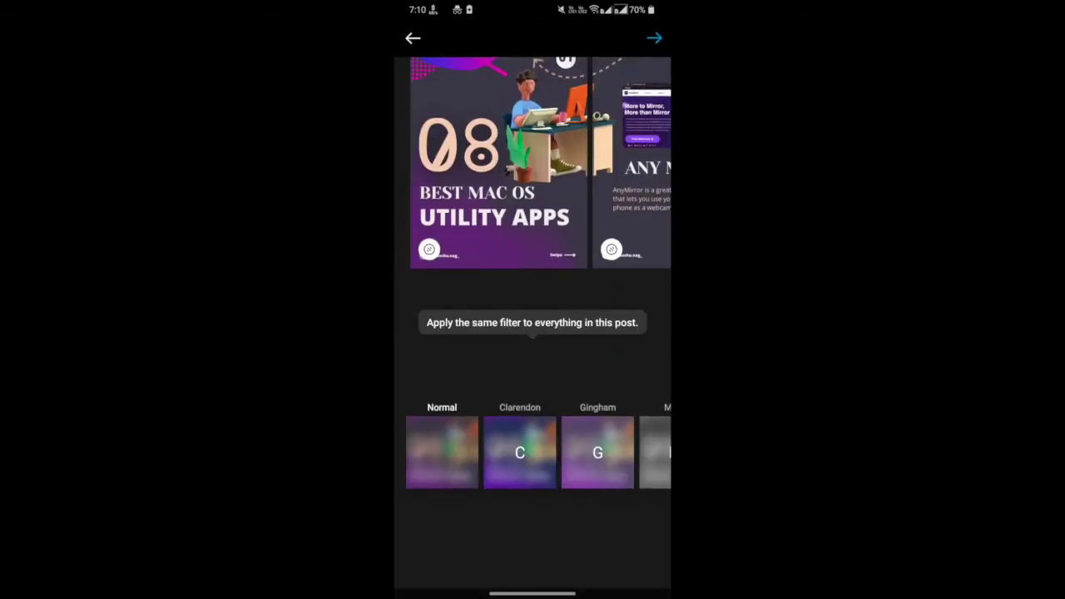
left_click(654, 37)
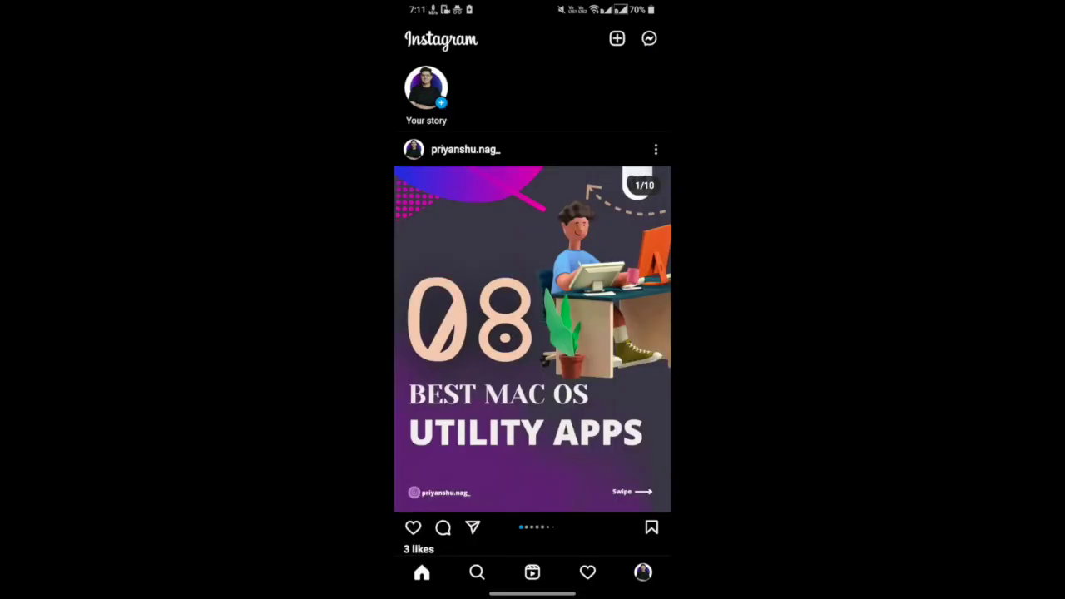
Step: Swipe through the published carousel from AnyMirror to the final 10/10 follow slide
left_click_drag(582, 333, 443, 333)
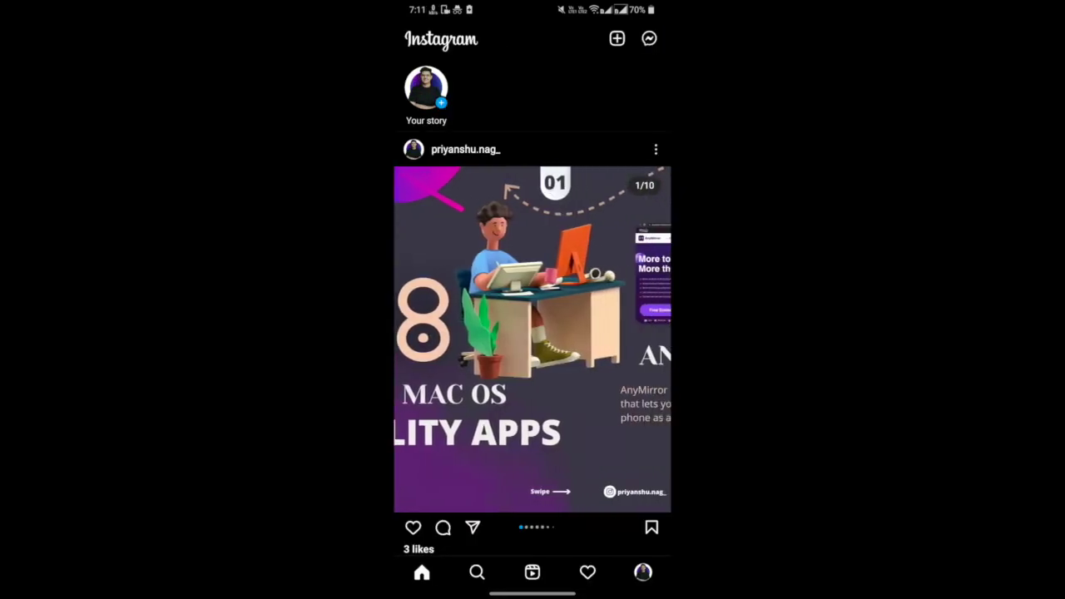
left_click_drag(582, 333, 416, 333)
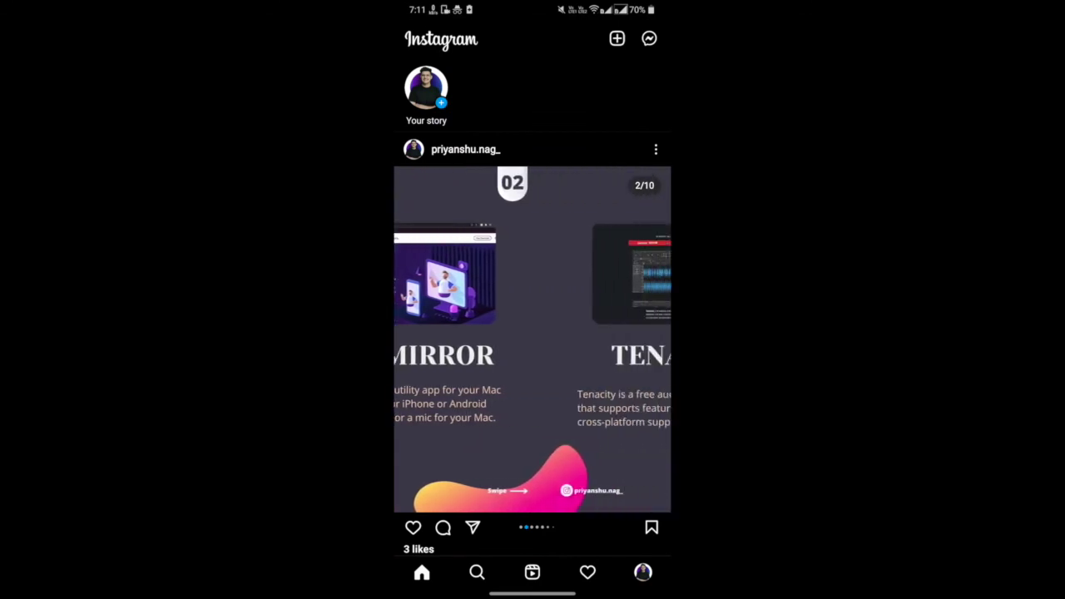
left_click_drag(582, 333, 416, 333)
left_click_drag(582, 333, 466, 333)
left_click_drag(582, 333, 433, 333)
left_click_drag(582, 332, 433, 332)
left_click_drag(583, 332, 416, 333)
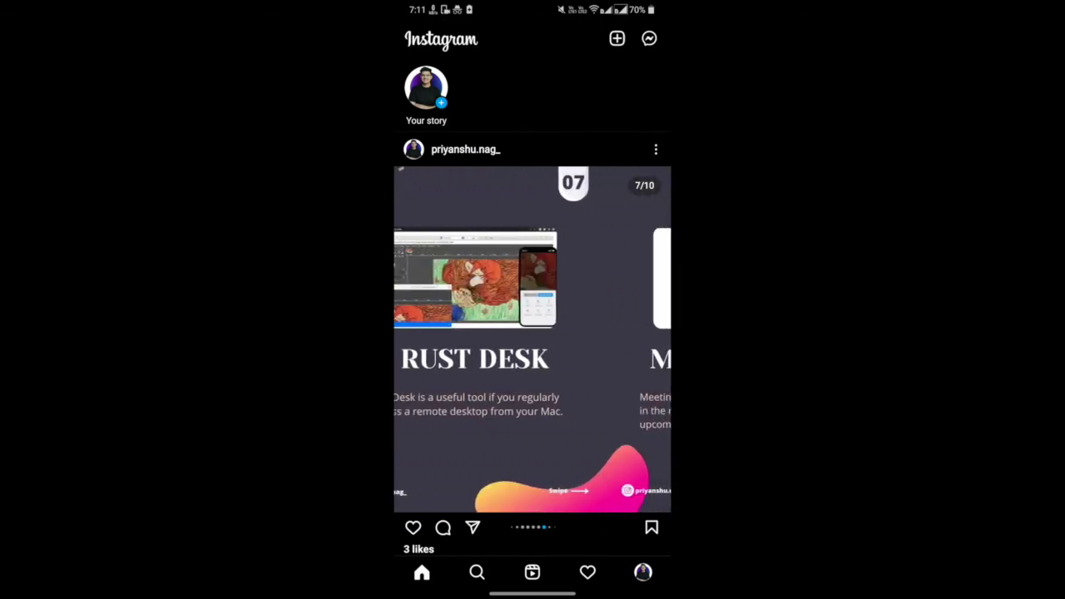
left_click_drag(583, 333, 416, 333)
left_click_drag(582, 333, 400, 333)
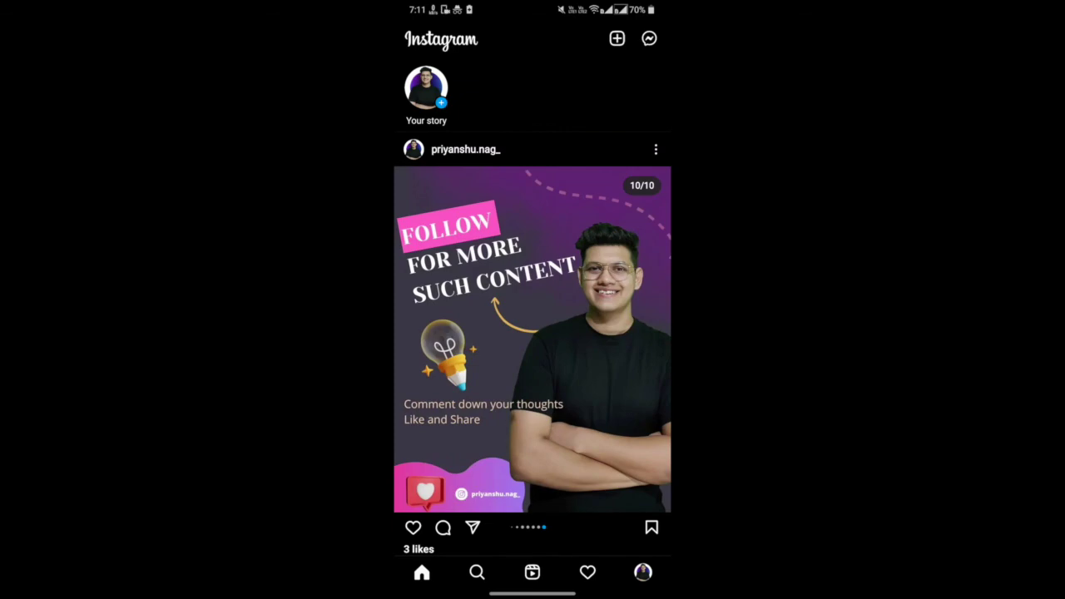